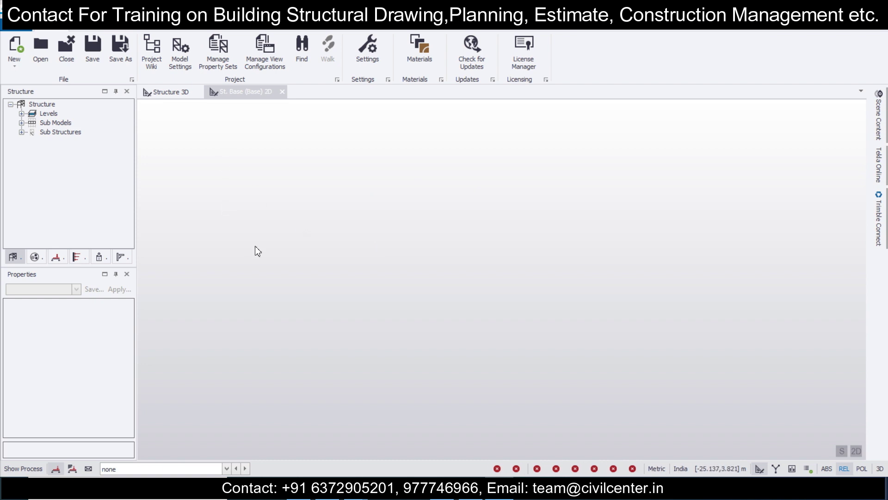
Switch the ribbon to the Model tab to show the Column, Beam, Slab and Wall tools.
click(176, 30)
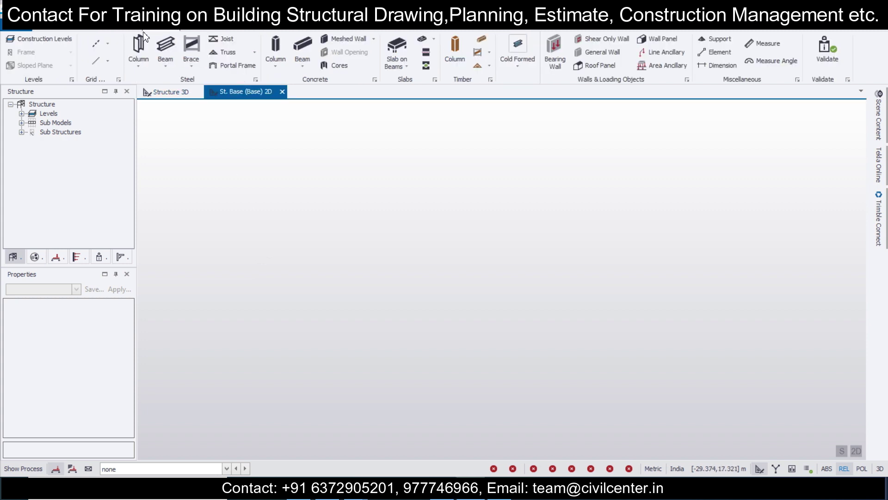
Insert construction level B1 below Base at -1.000 m.
click(66, 42)
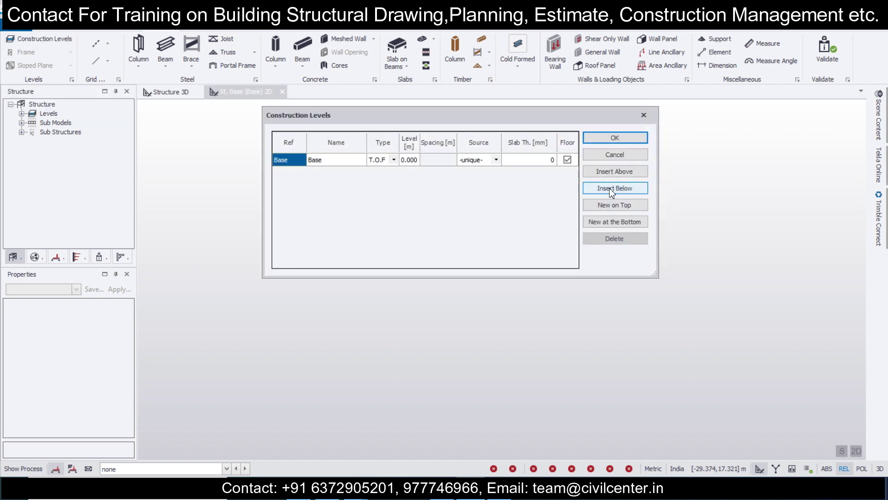
click(612, 191)
click(419, 176)
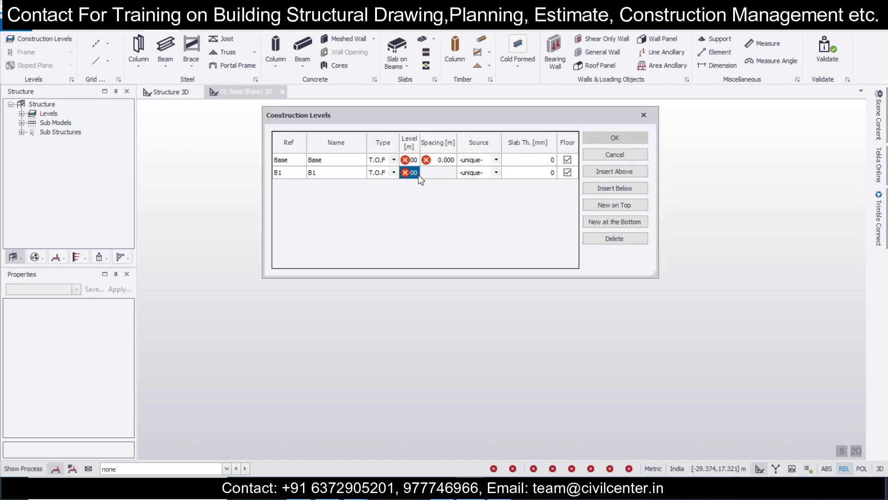
text(-1)
key(Return)
Add level 1 above Base as T.O.S with 4.000 m spacing.
click(358, 160)
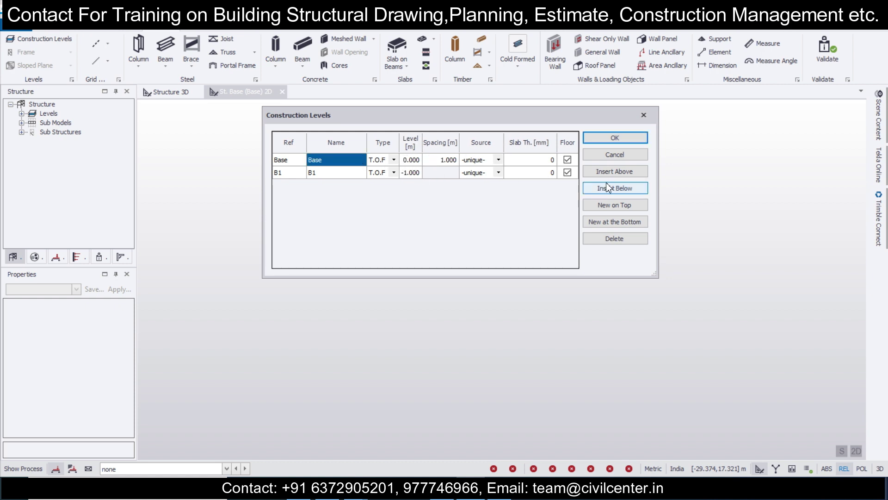
click(619, 172)
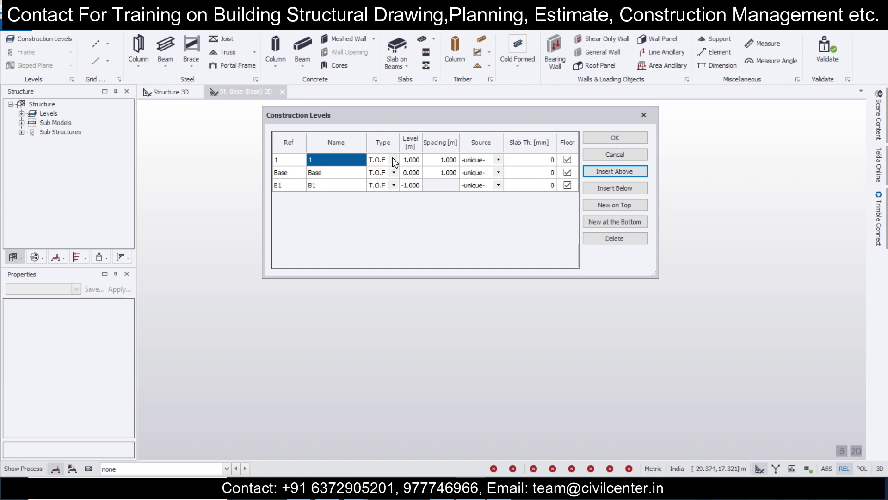
click(394, 159)
click(393, 177)
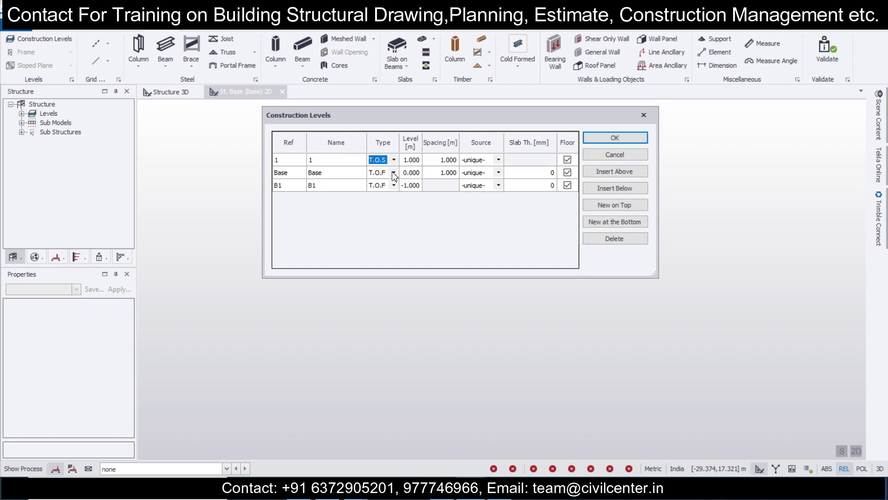
click(448, 162)
click(448, 161)
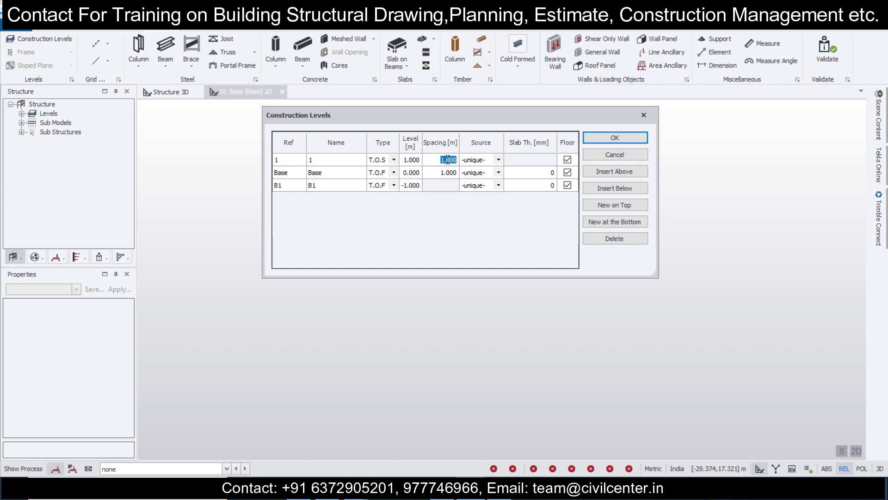
text(3)
click(350, 166)
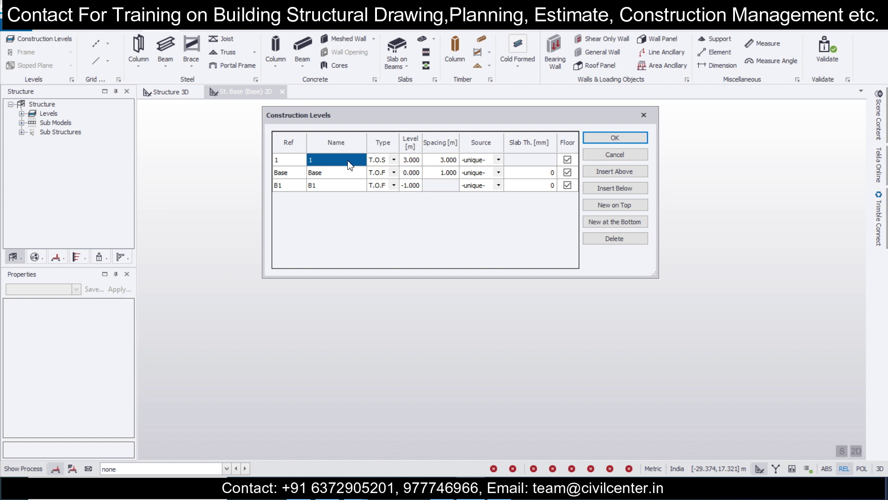
click(449, 159)
click(446, 158)
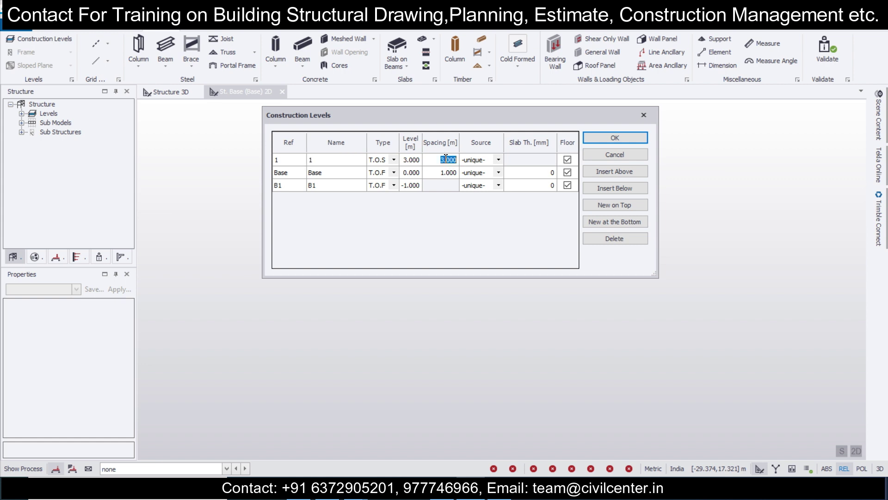
text(4)
click(341, 165)
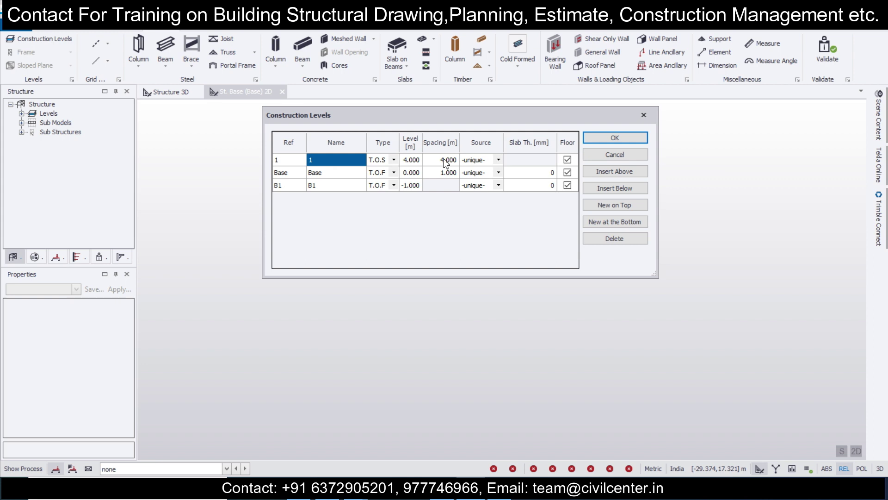
Add levels 2 and 3 on top and accept the construction levels.
click(595, 176)
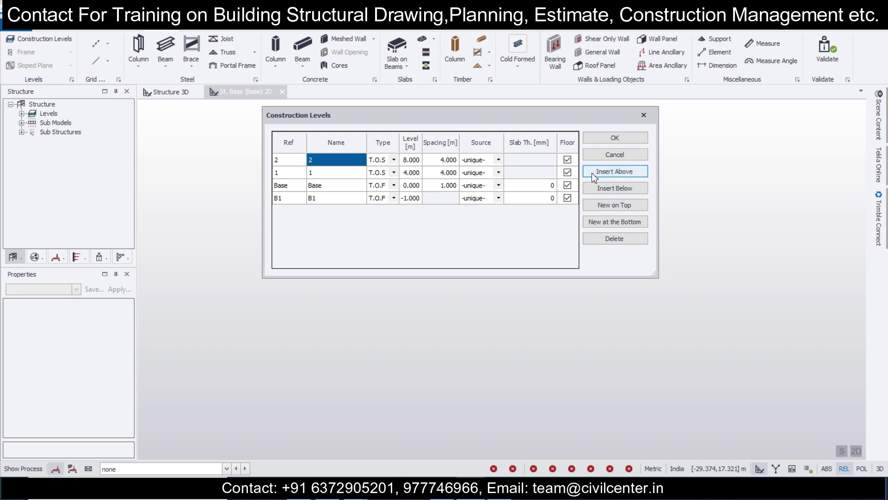
click(594, 176)
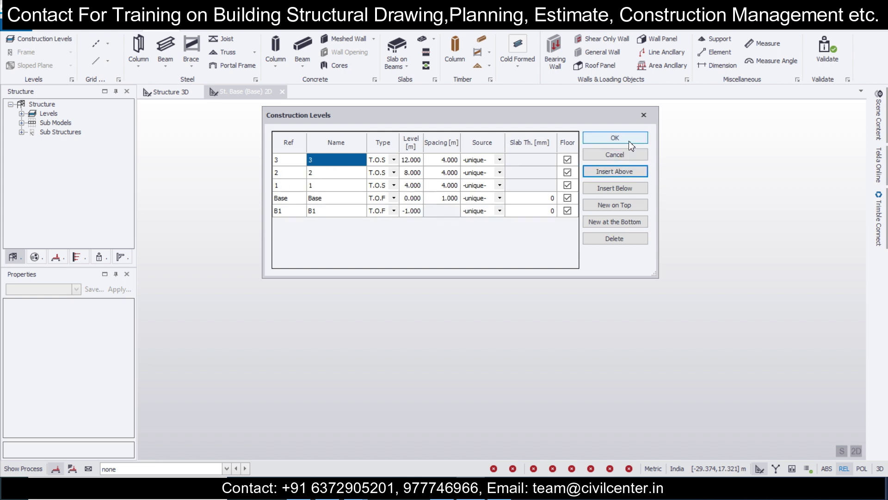
click(615, 138)
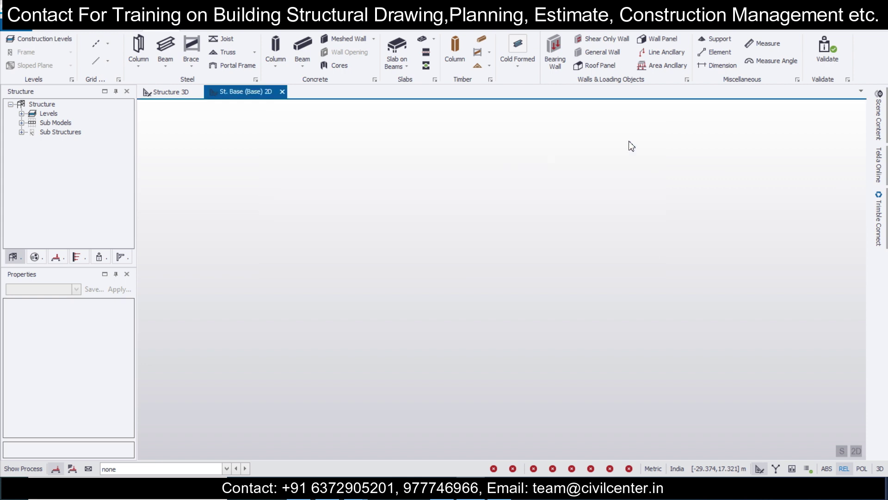
Start the Rectangular grid wizard and set the X direction to 1 bay of 4 m.
click(107, 43)
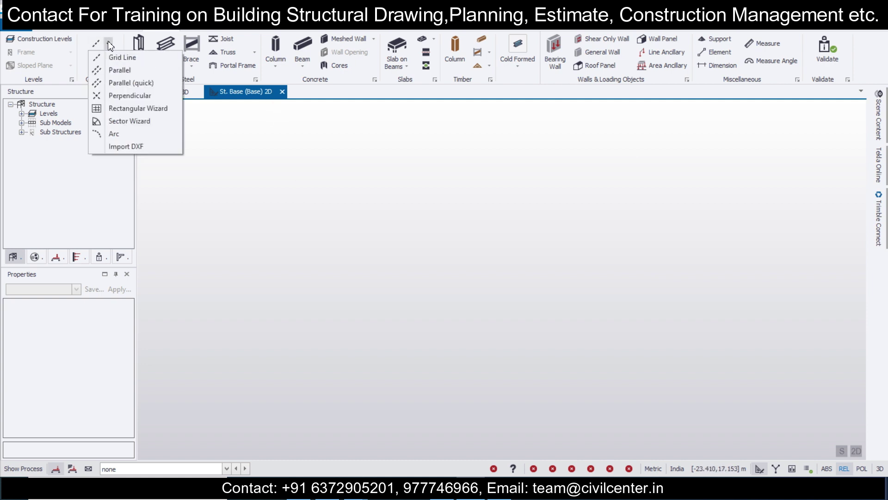
click(137, 108)
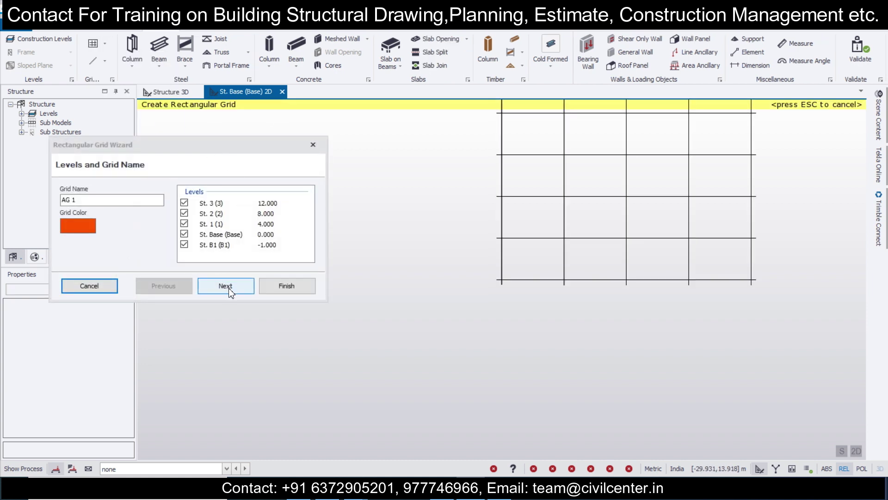
click(229, 291)
click(229, 291)
click(230, 291)
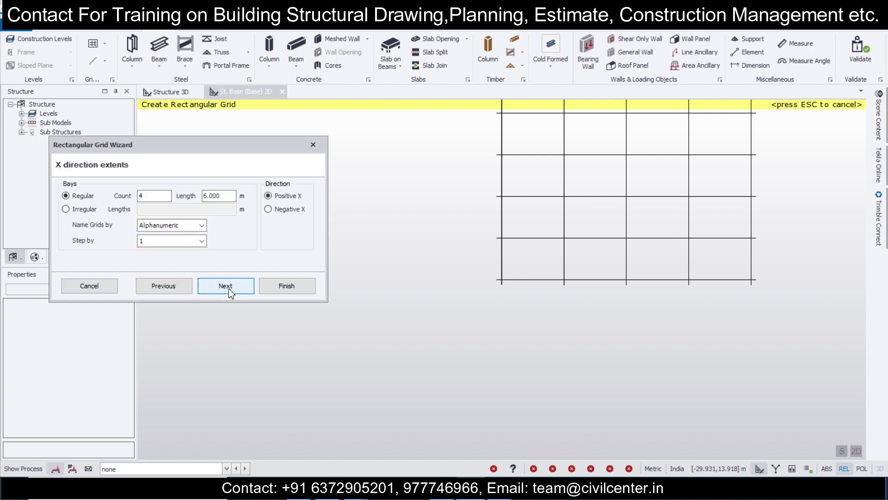
double_click(154, 195)
text(1)
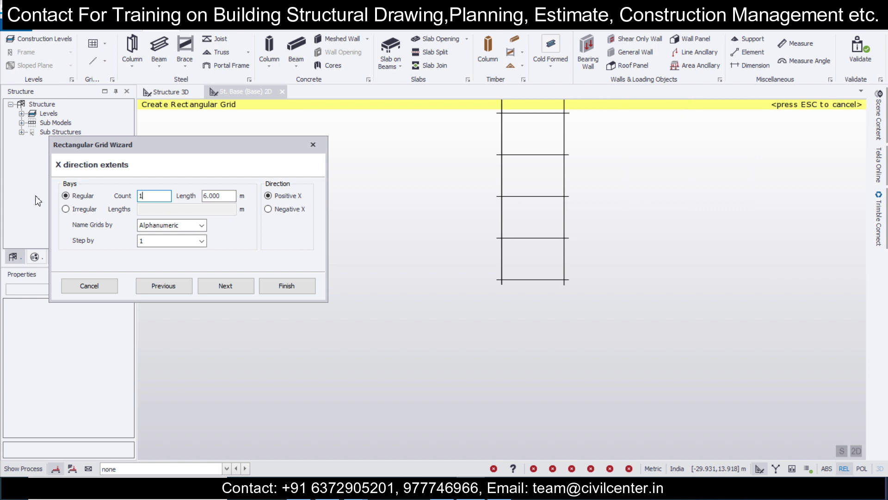
double_click(226, 196)
text(4)
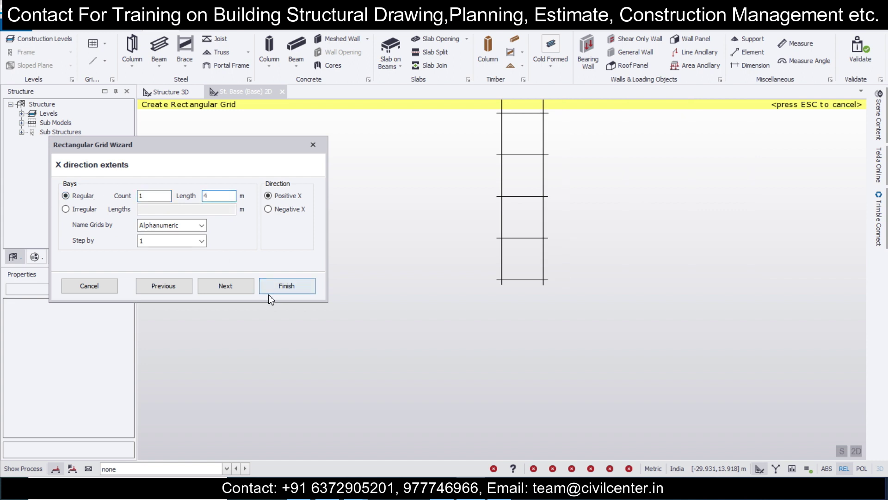
Set the Y direction to 1 bay of 4 m and finish the grid.
click(234, 286)
double_click(156, 196)
text(6)
double_click(158, 196)
text(1)
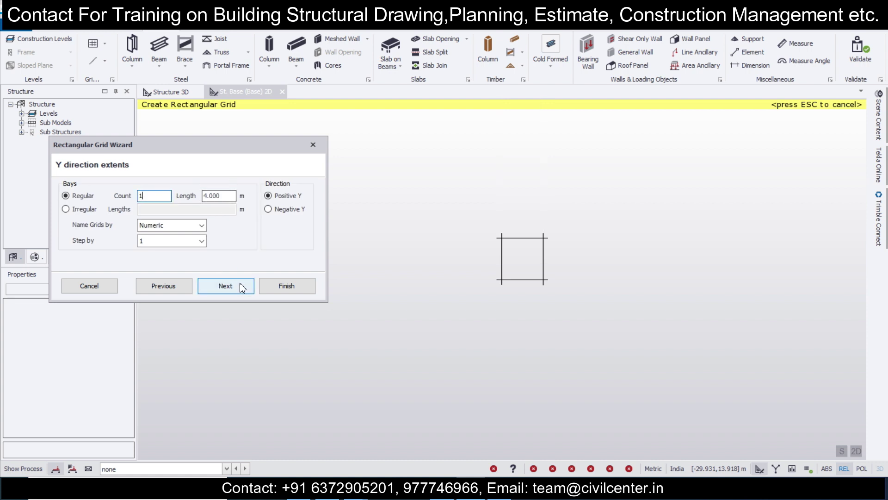
click(242, 288)
click(241, 287)
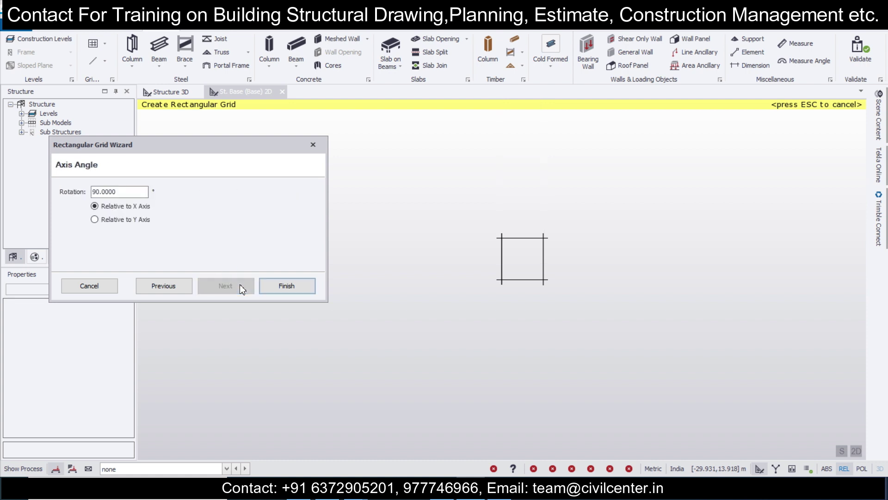
click(286, 286)
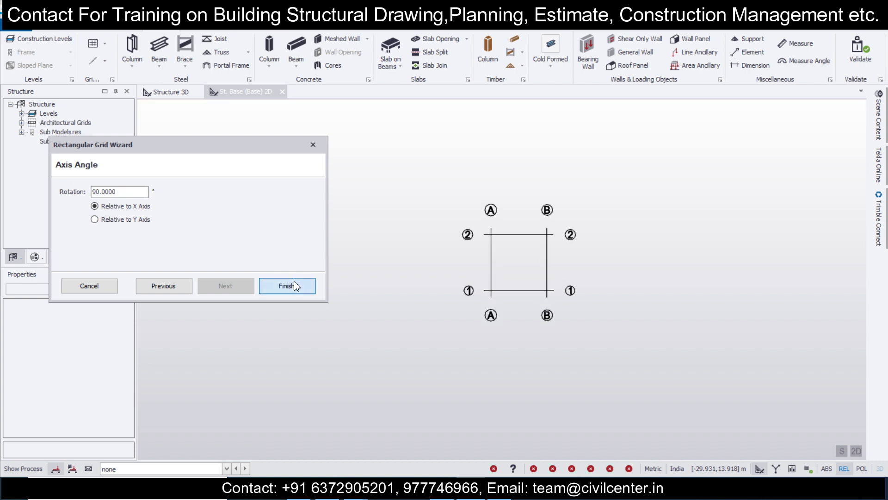
Open the St. 1 (1) plan view from the Structure tree.
click(104, 43)
click(135, 82)
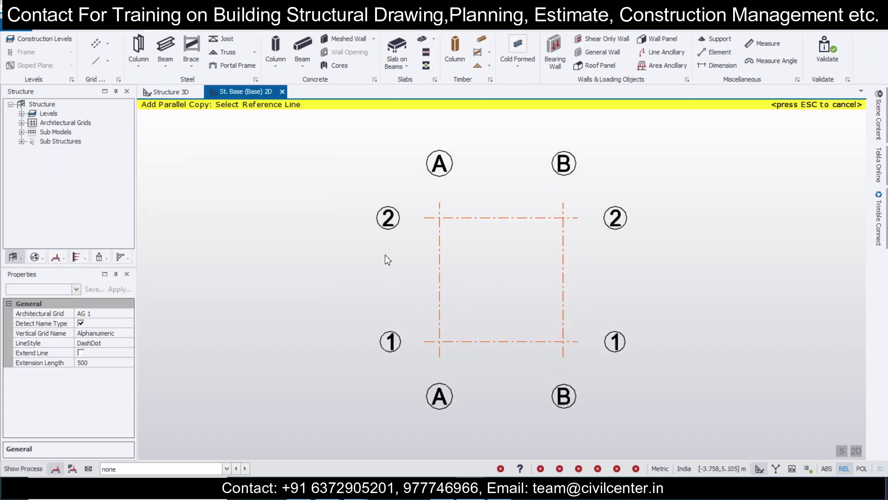
mouse_move(438, 292)
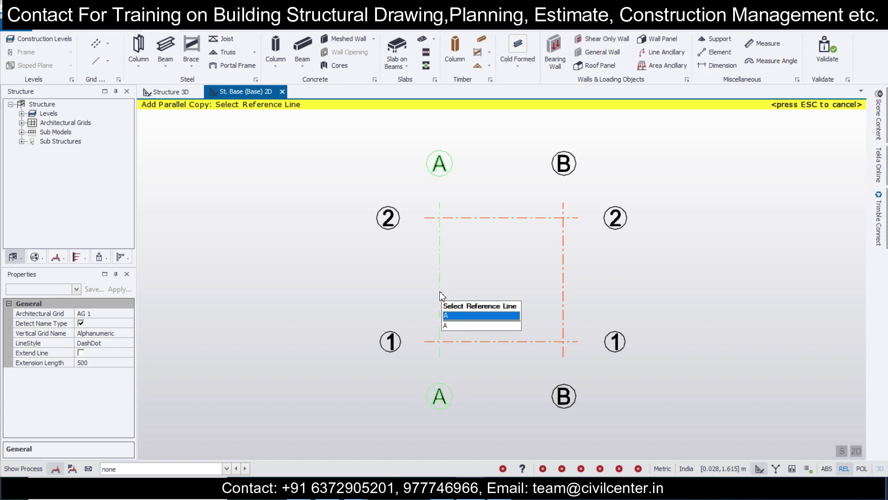
click(22, 114)
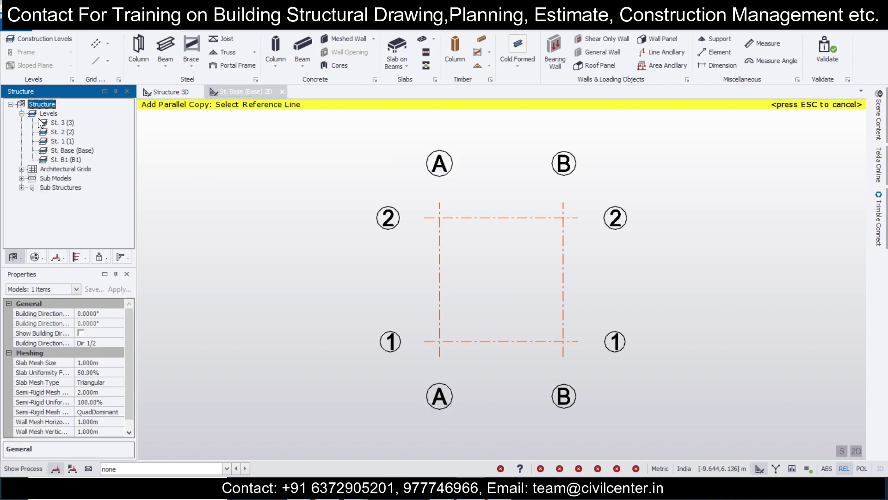
double_click(69, 141)
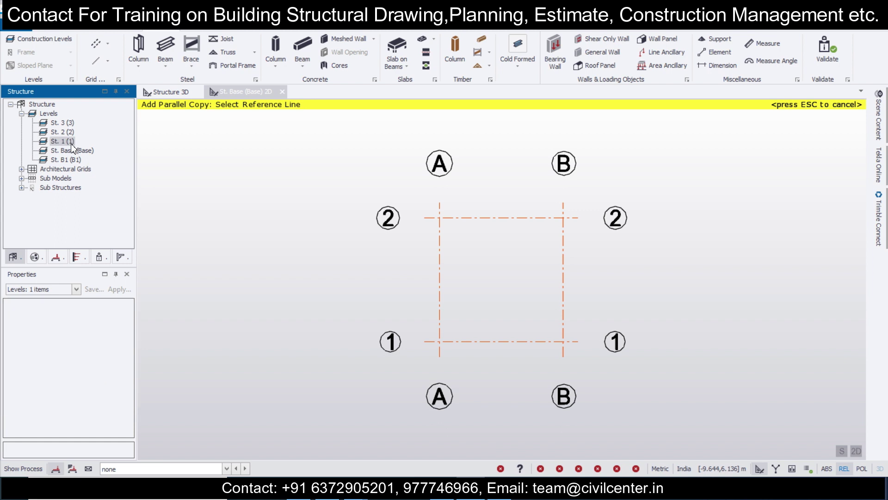
Add grid line C as a parallel copy 0.5 m from line A.
click(108, 44)
click(119, 69)
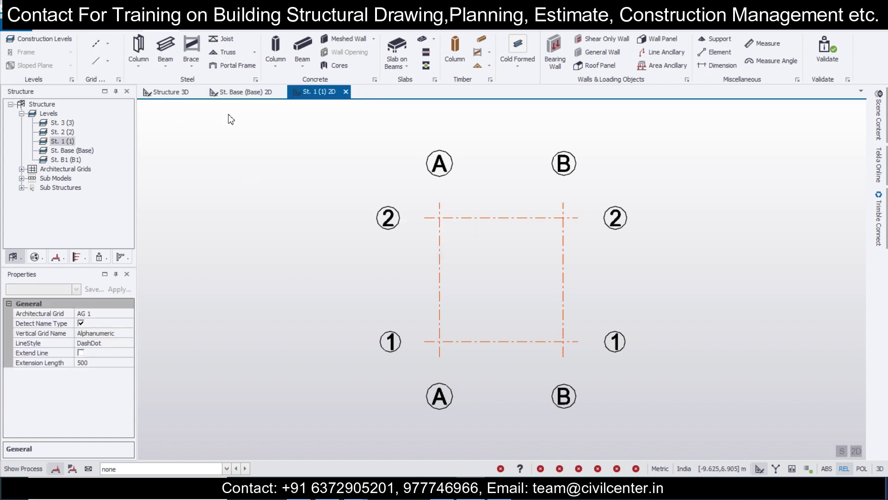
click(442, 297)
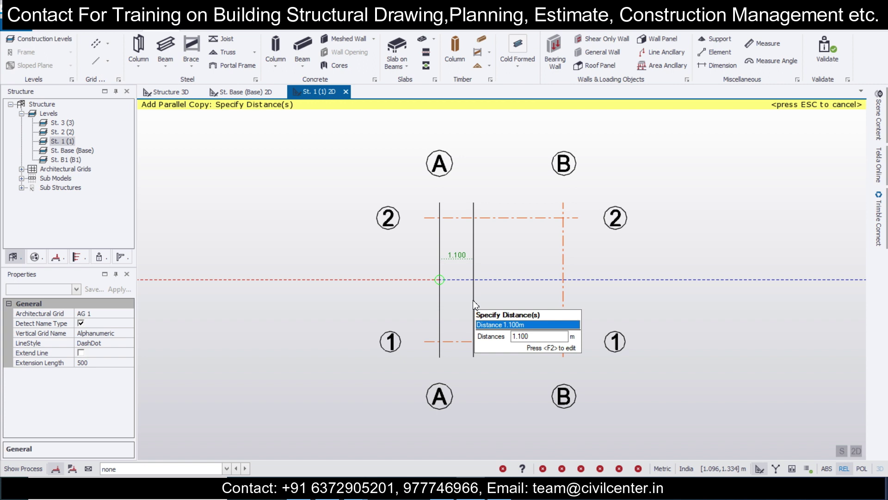
key(F2)
text(2)
key(Return)
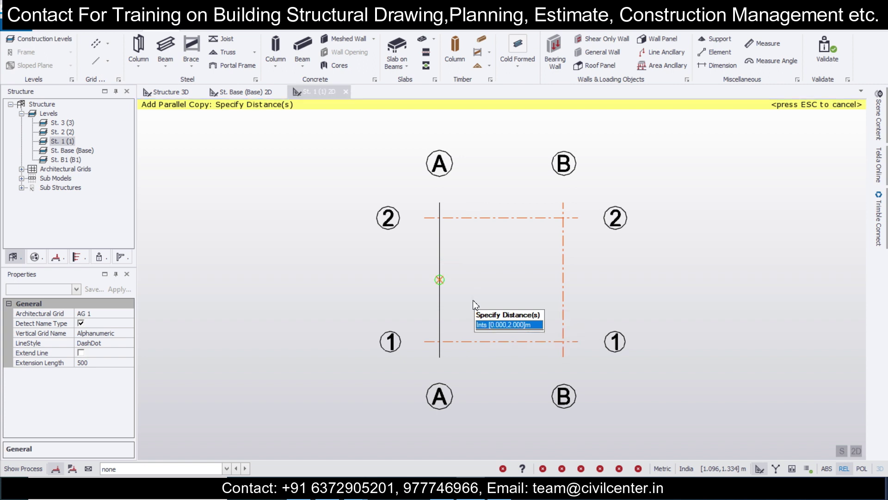
text(02)
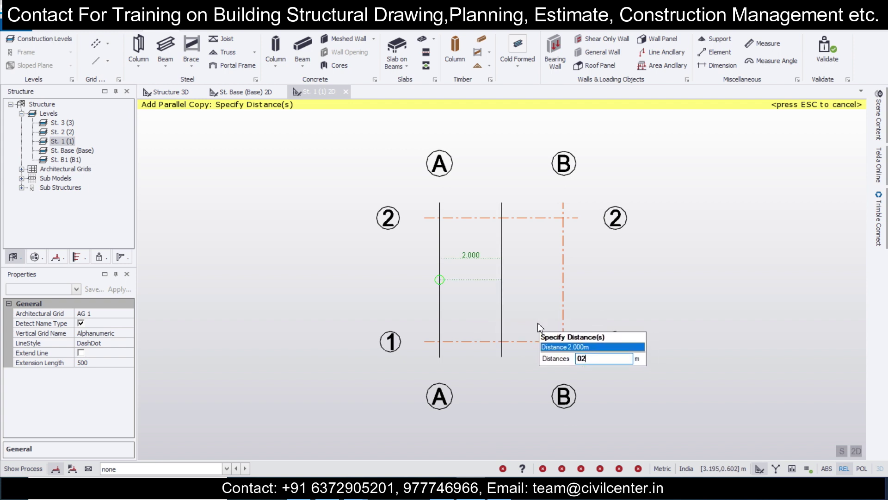
key(BackSpace)
text(.5)
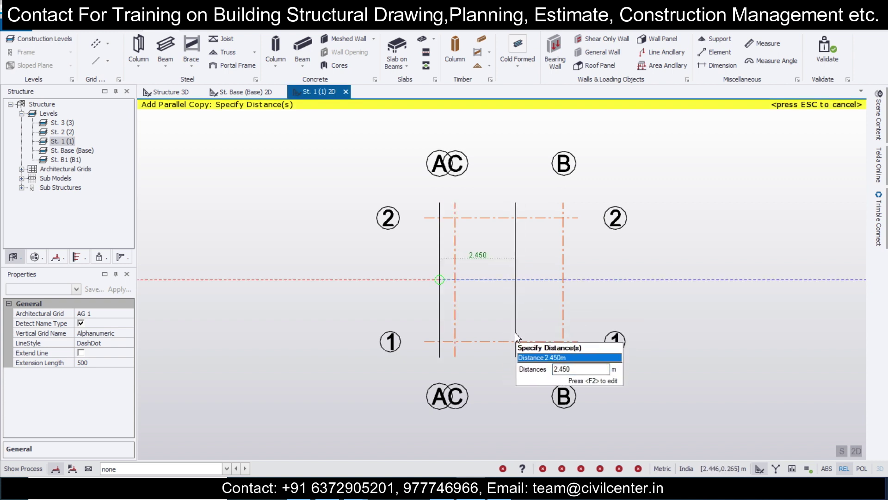
click(504, 315)
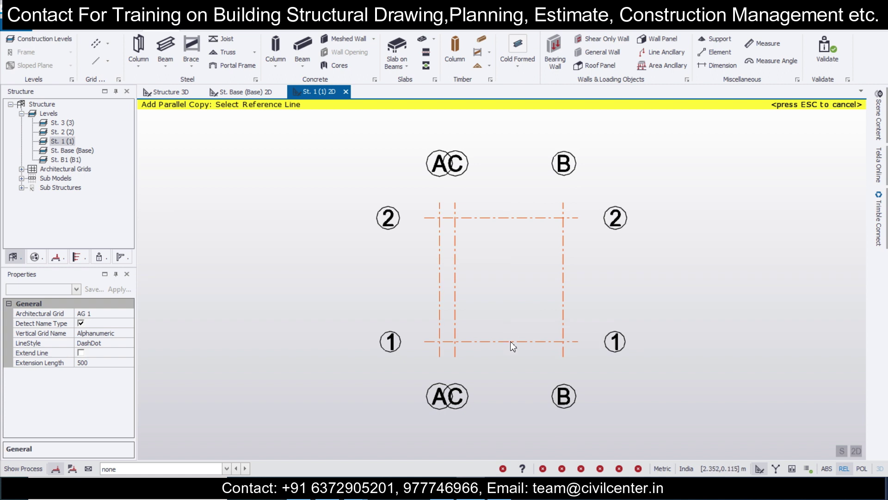
Create grid lines 3 and D offset 0.5 m from lines 1 and B.
click(512, 343)
text(0.5)
key(Return)
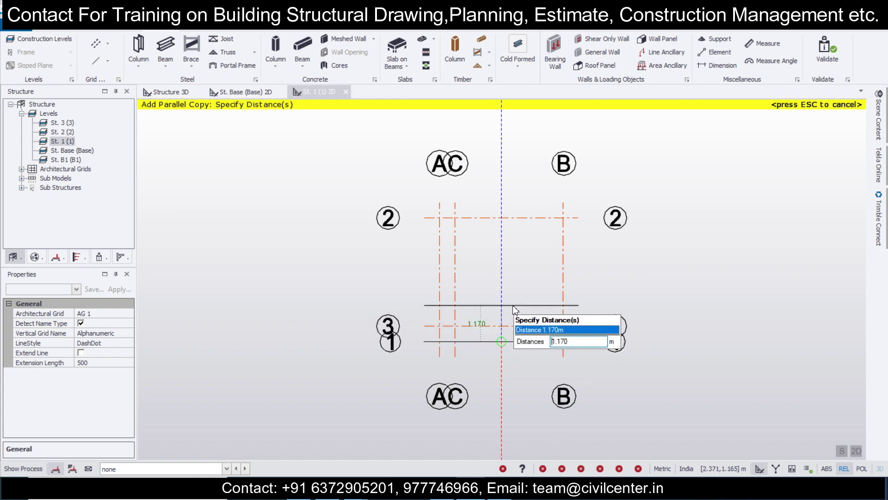
click(515, 308)
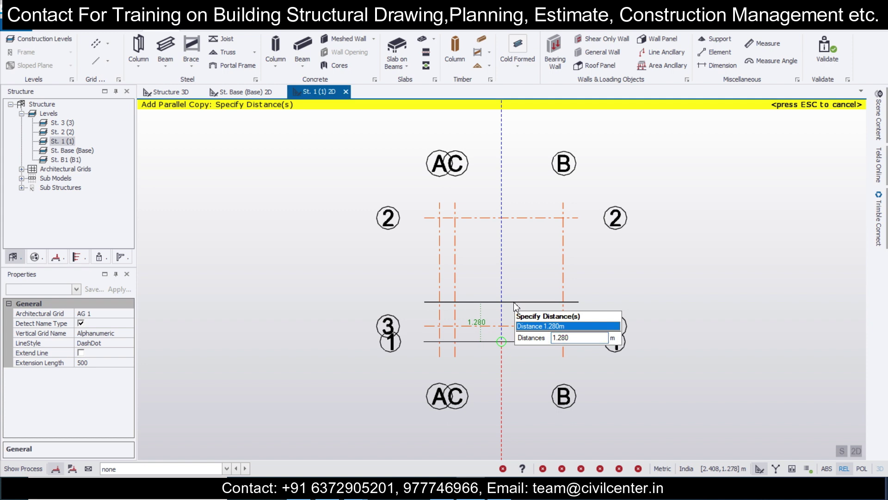
click(565, 298)
key(F2)
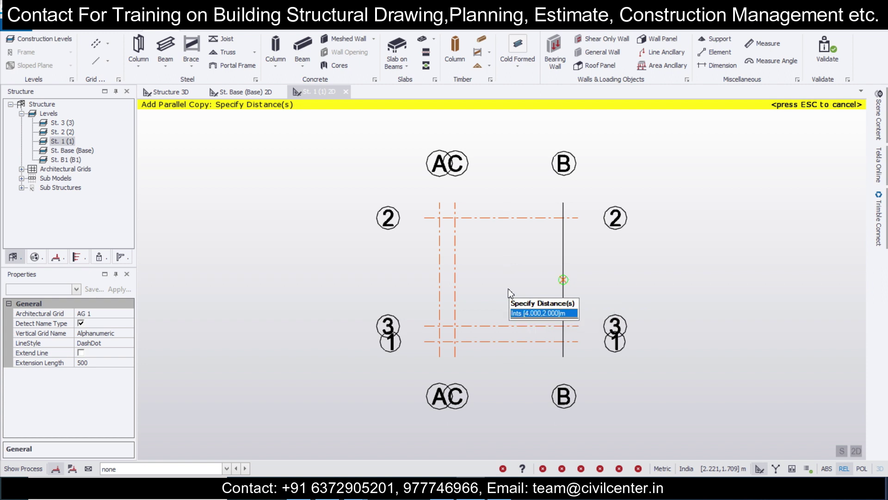
text(0.5)
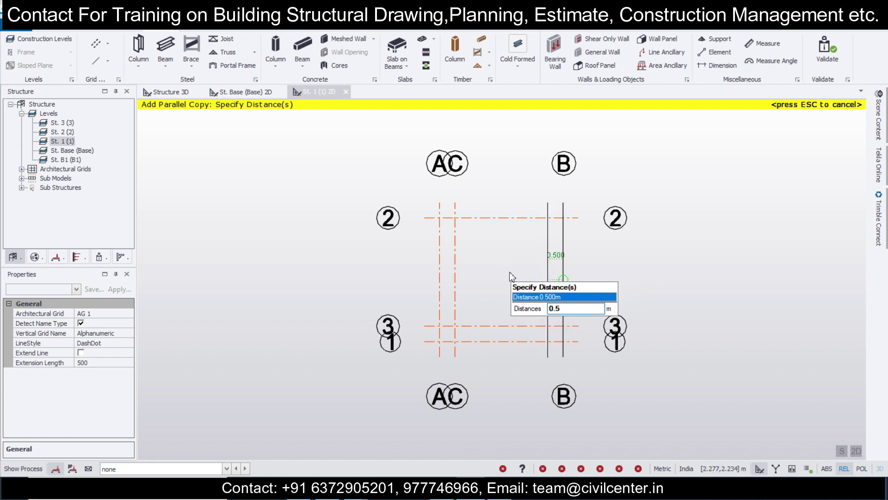
key(Return)
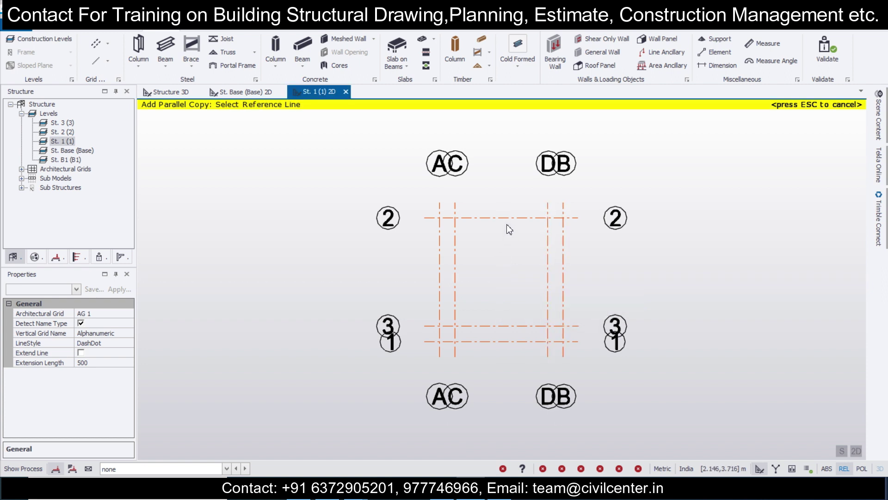
Create grid line 4 offset 0.5 m from line 2.
click(508, 222)
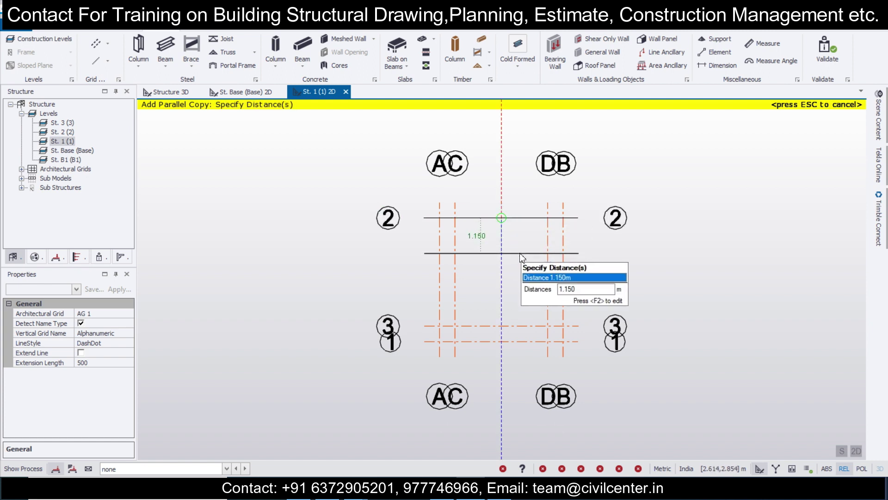
key(F2)
text(2 4)
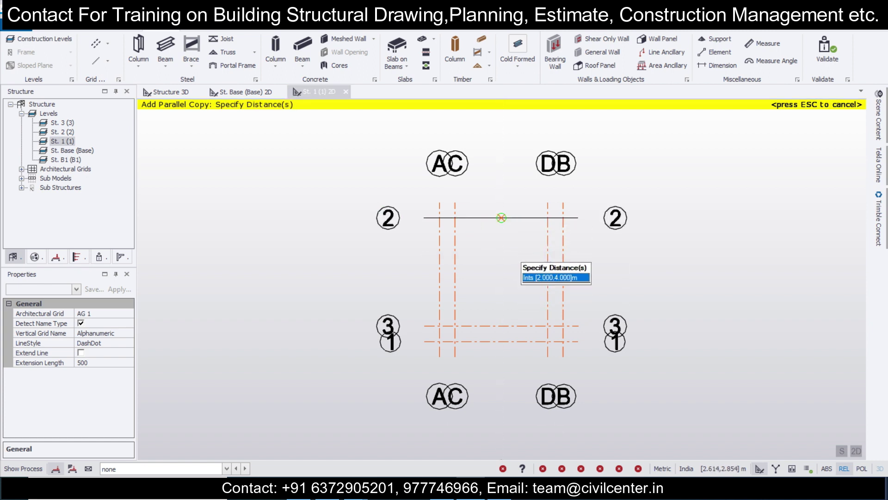
text(0.5)
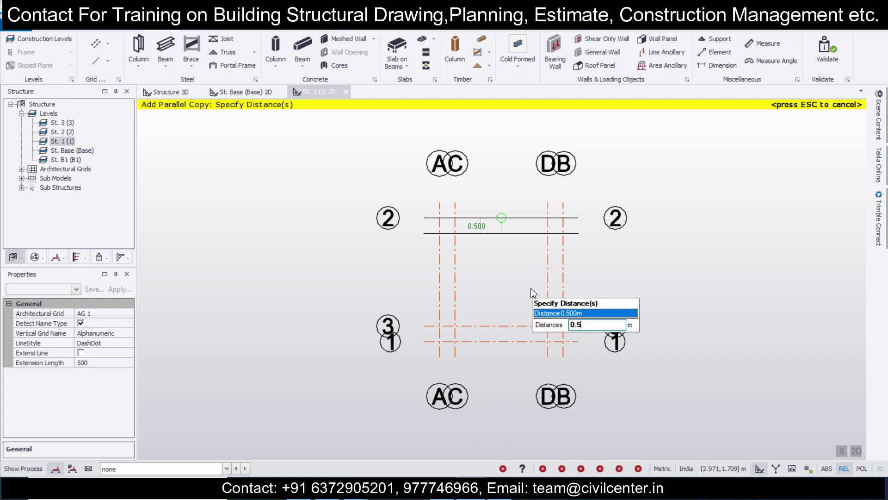
key(Return)
key(Escape)
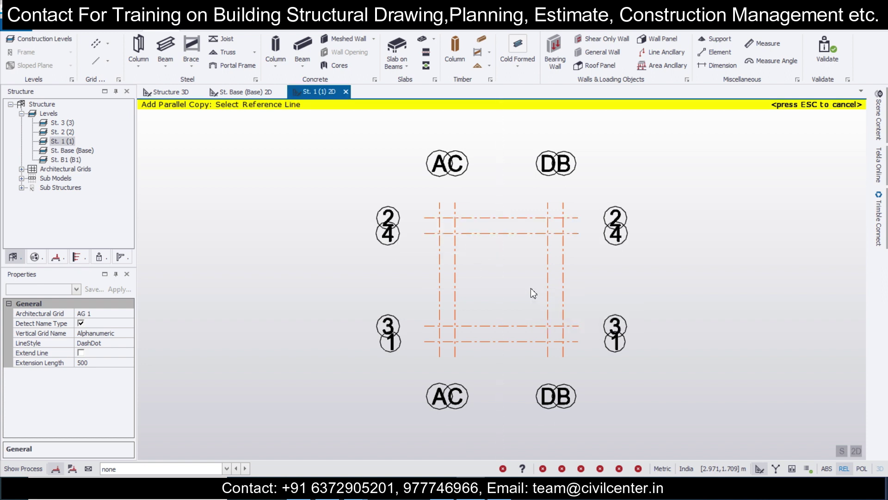
Open the St. 2 plan view.
double_click(60, 131)
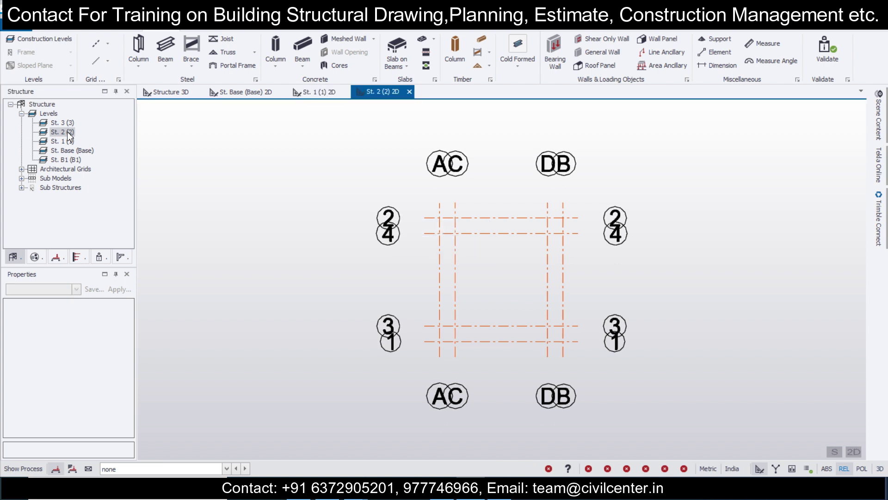
mouse_move(494, 239)
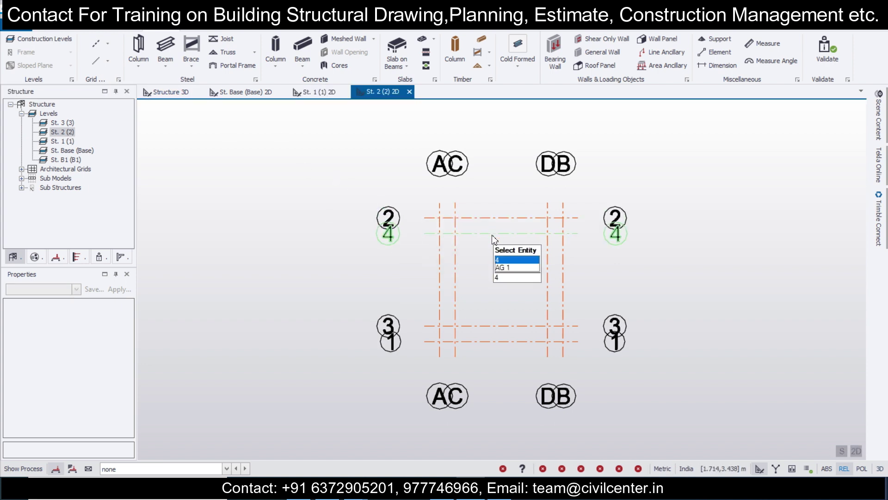
click(504, 267)
key(Escape)
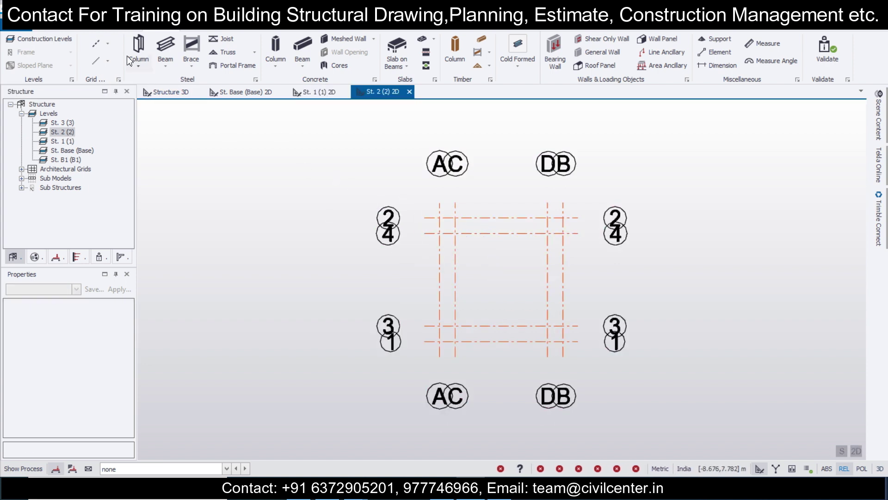
Create grid lines 5 and E offset 0.5 m from lines 4 and C.
click(108, 44)
click(132, 83)
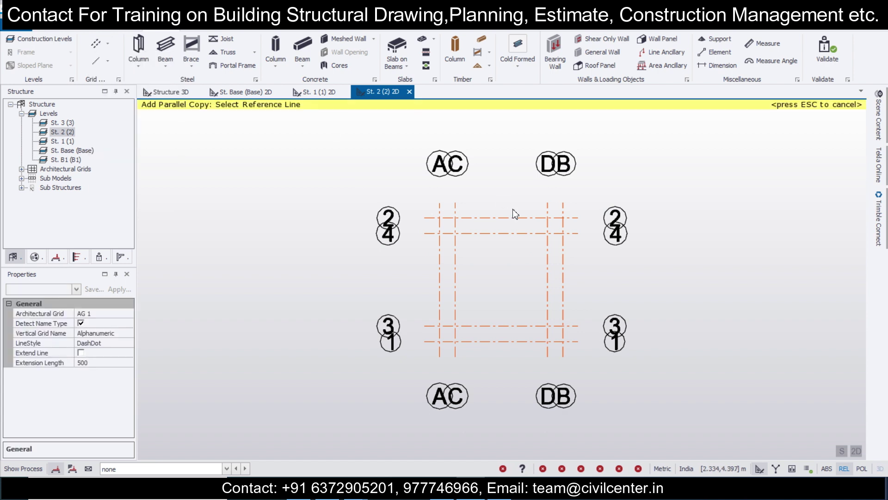
click(503, 233)
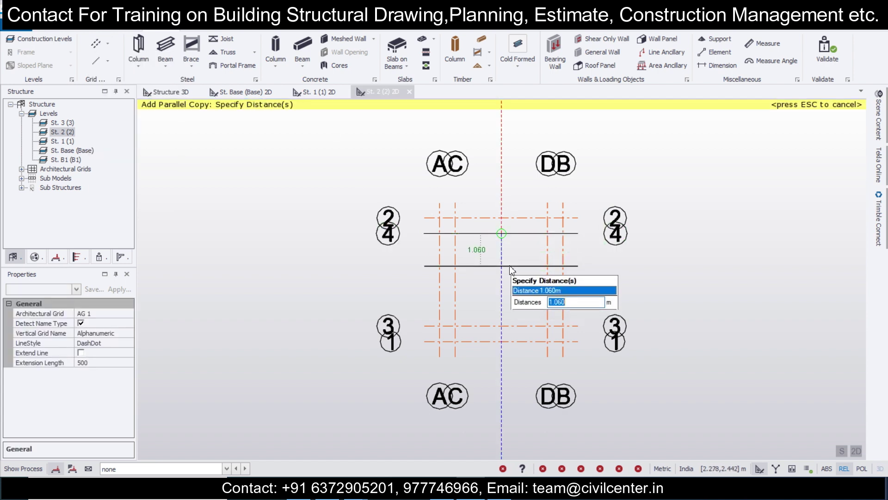
text(2 3.5)
text(0.5)
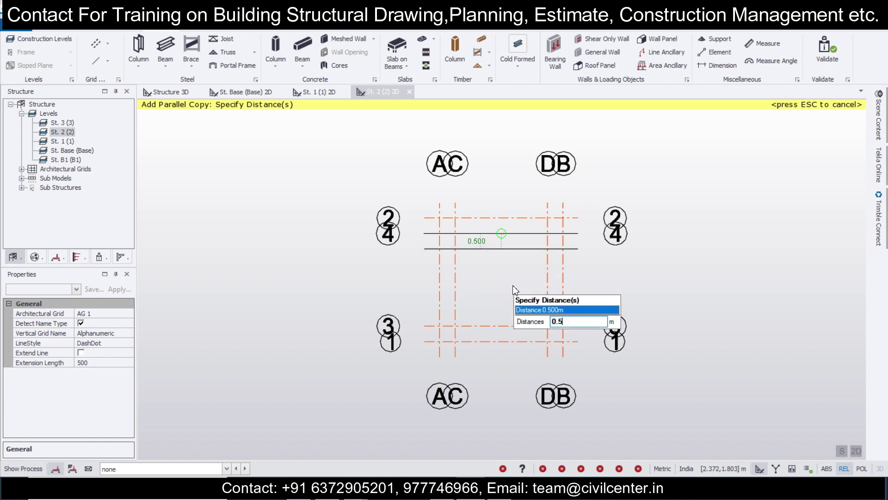
key(Return)
key(Escape)
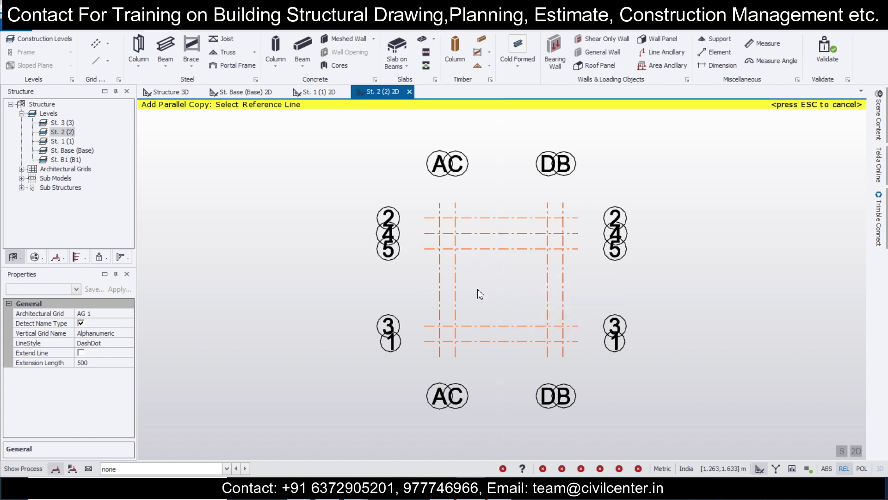
click(457, 278)
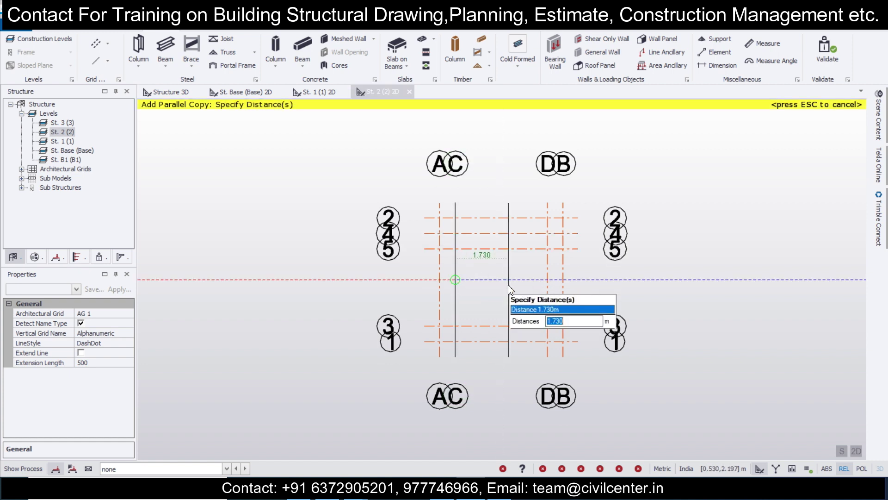
text(0.5 2)
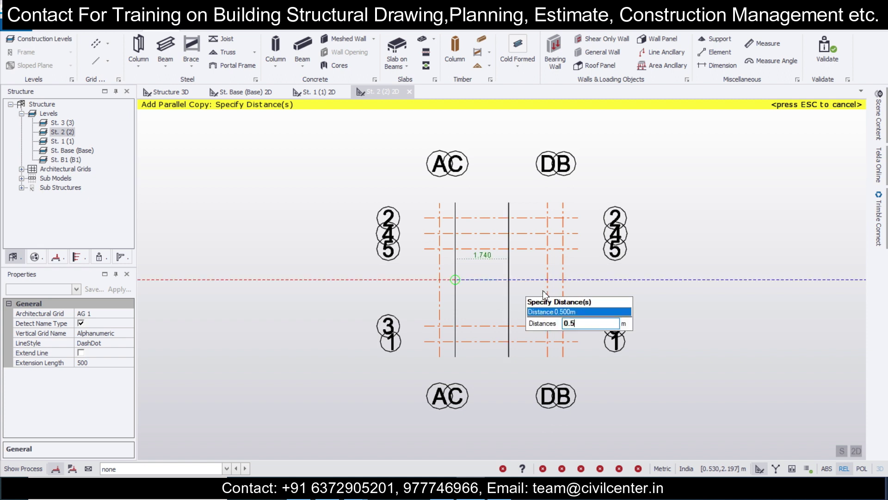
key(BackSpace)
key(BackSpace)
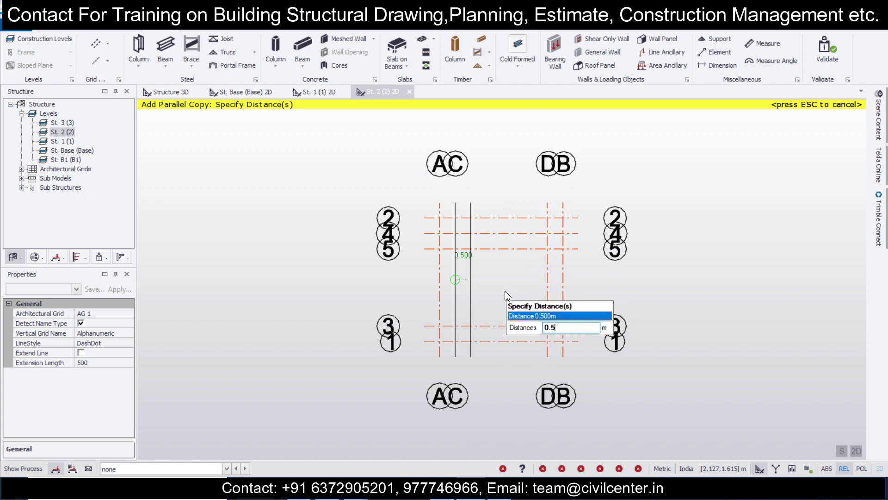
key(Return)
key(Escape)
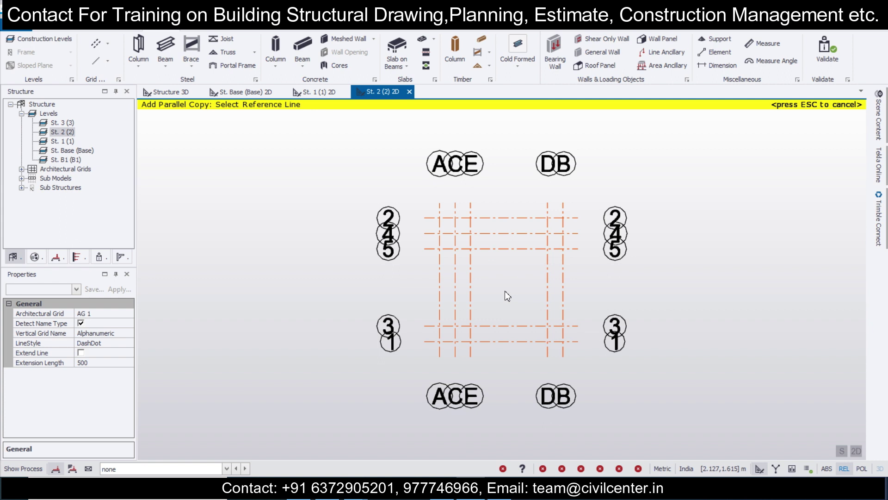
Create grid lines 6 and F offset 0.5 m from lines 3 and D.
click(502, 326)
key(F2)
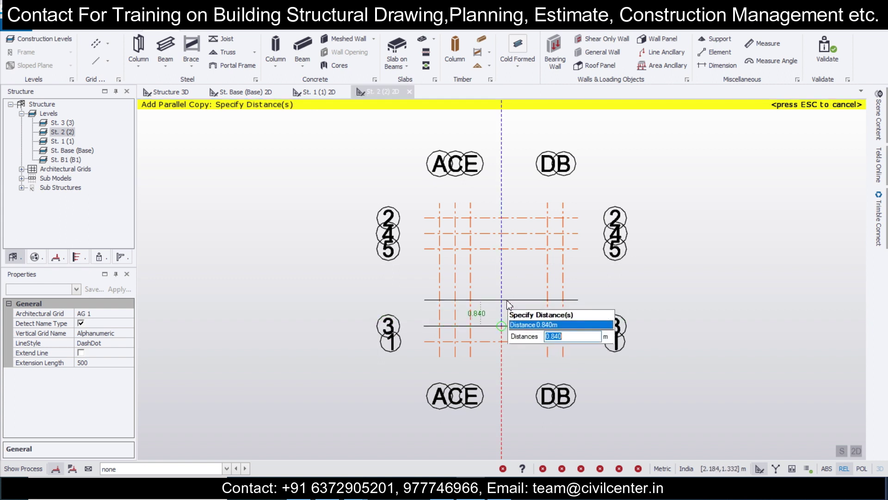
text(0.5)
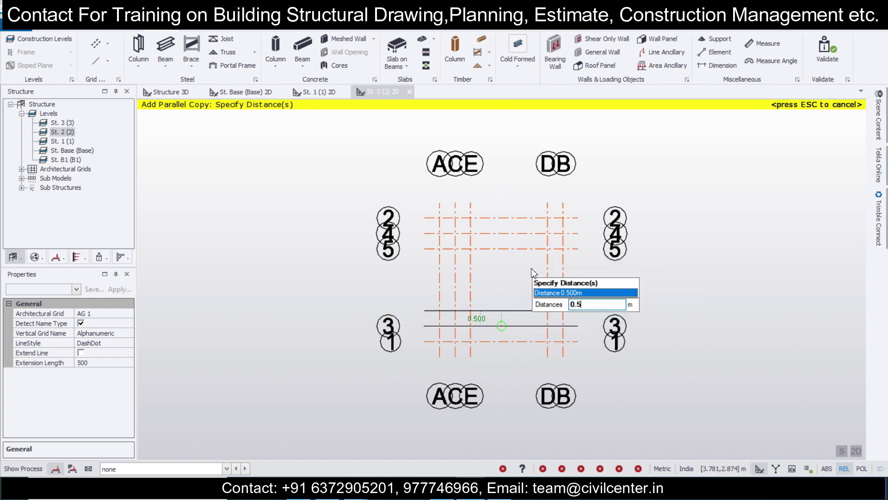
key(Return)
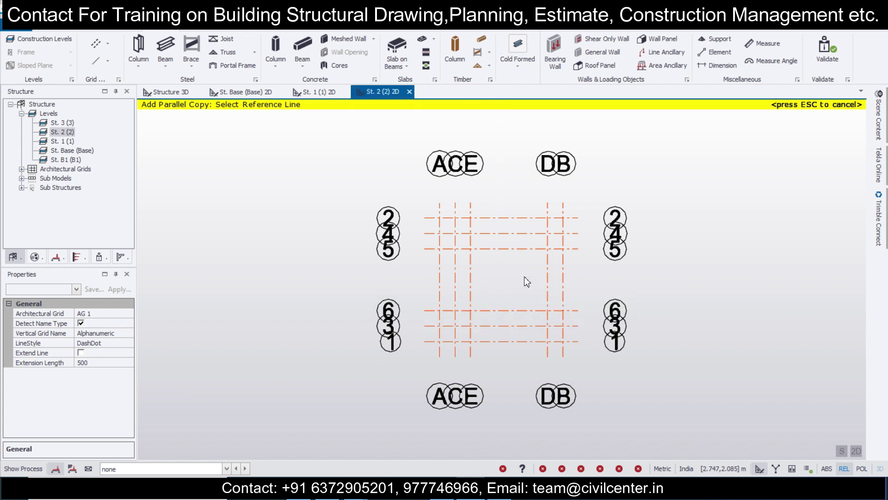
click(551, 293)
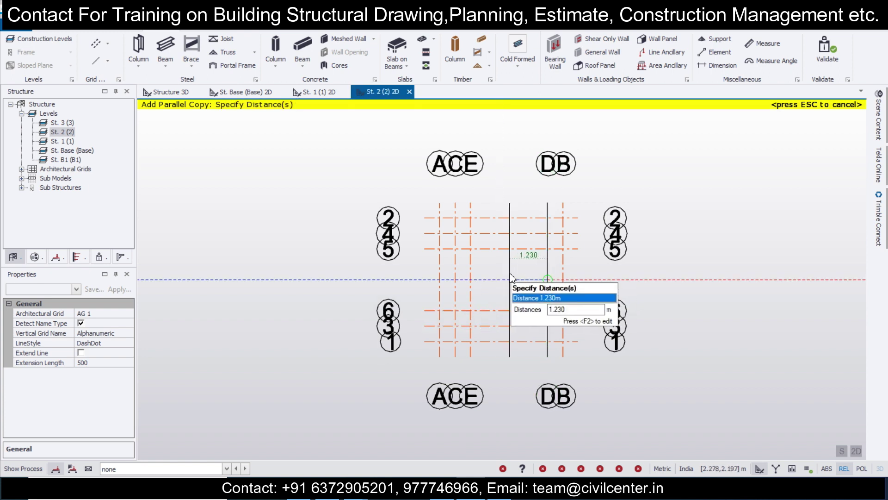
text(0.5)
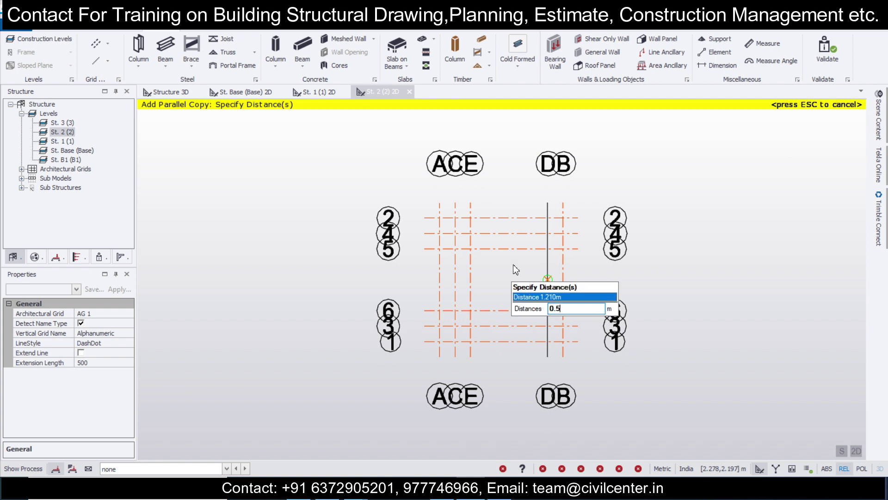
key(Return)
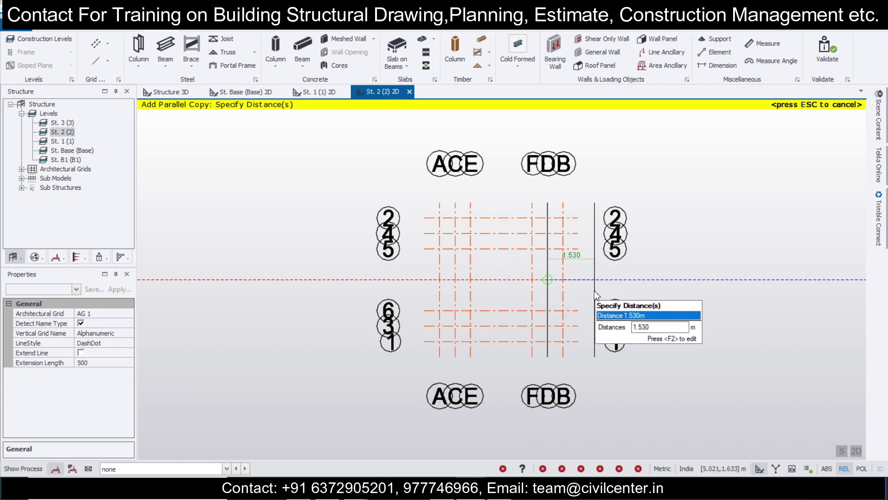
key(Escape)
click(63, 123)
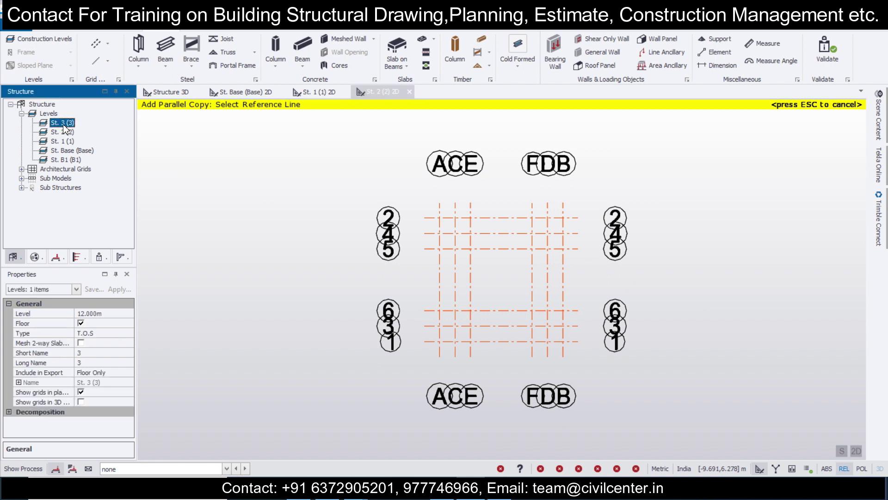
Open the St. 3 plan and create grid line 7 offset 0.5 m from line 5.
double_click(63, 123)
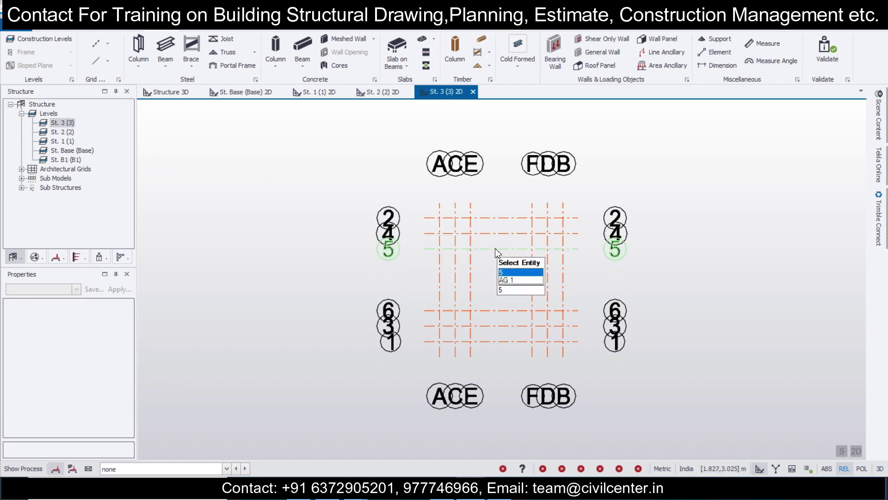
click(108, 44)
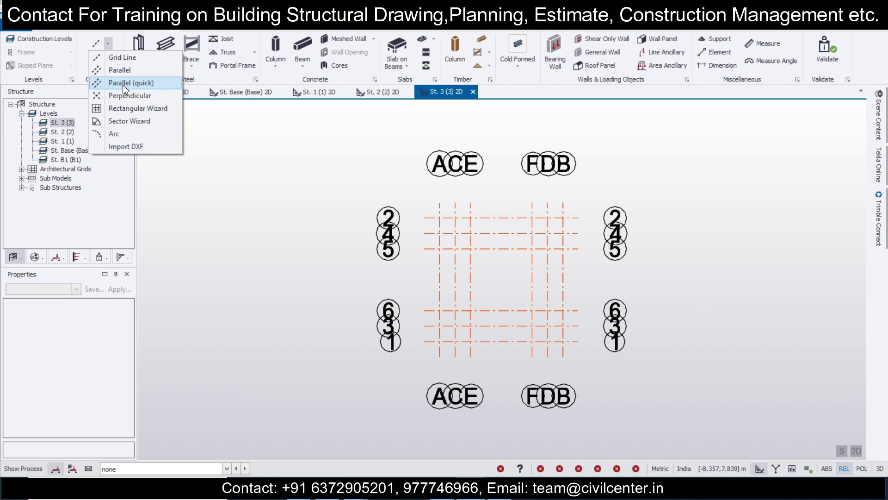
click(123, 84)
click(502, 249)
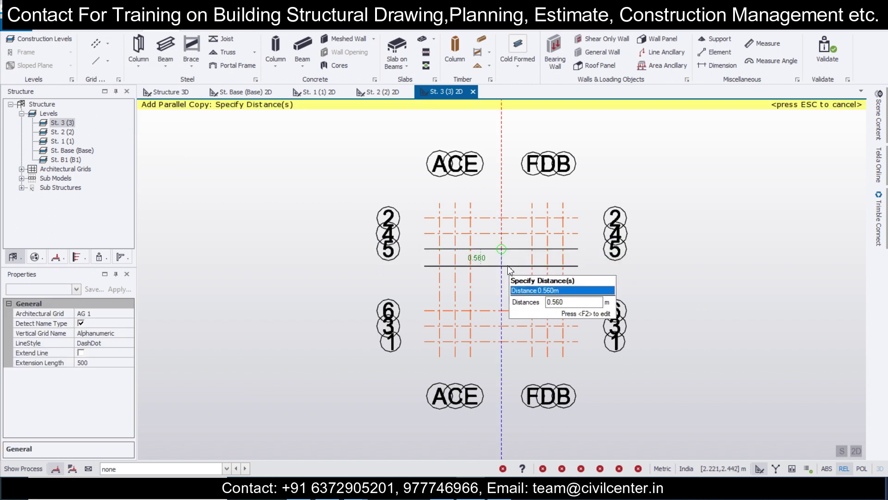
key(F2)
text(0.5)
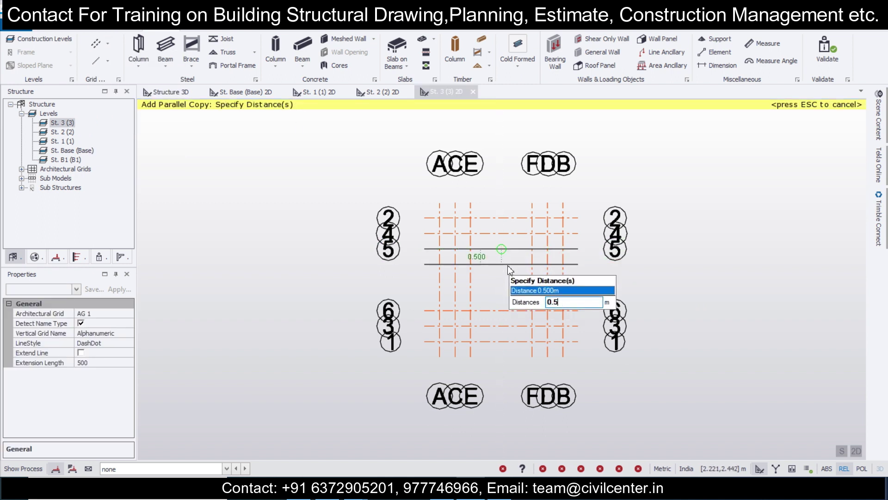
key(Return)
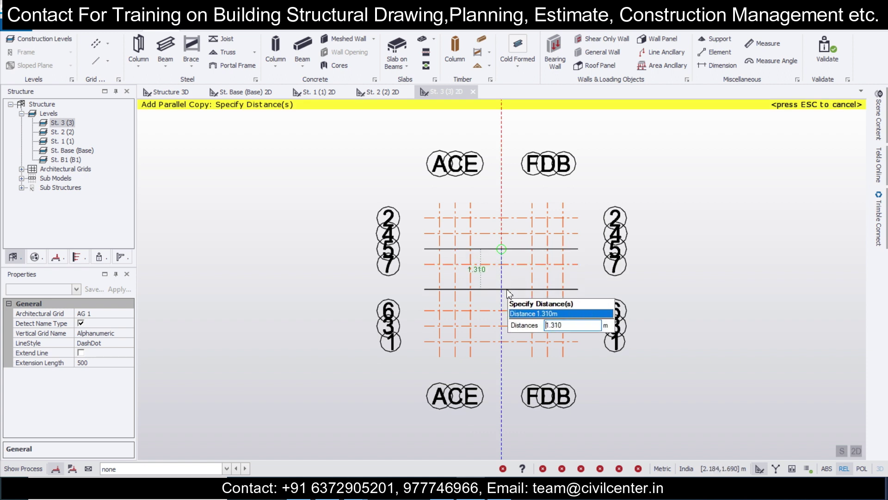
key(Escape)
Add offset grid lines 6, H and 8 from the next reference lines.
click(471, 285)
key(F2)
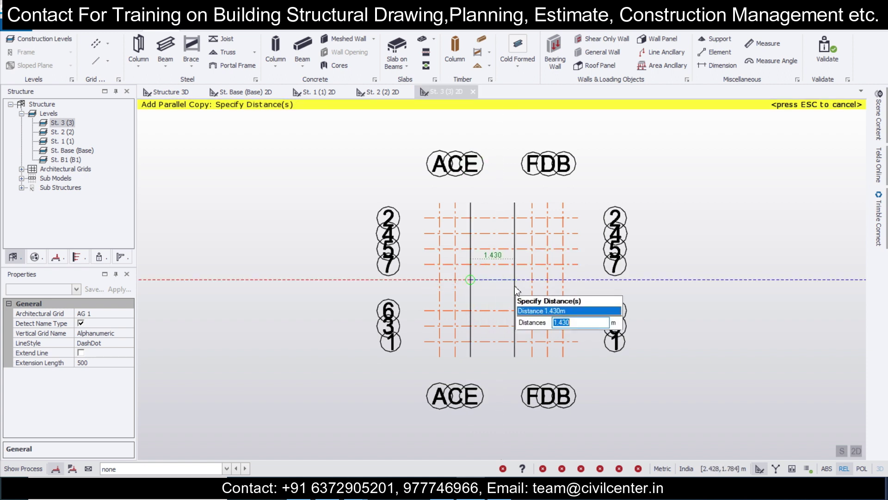
text(0)
key(Return)
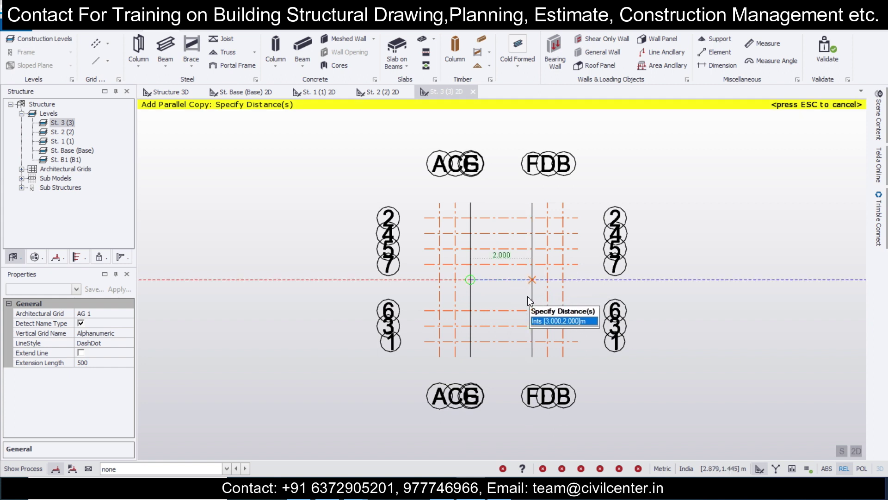
click(503, 310)
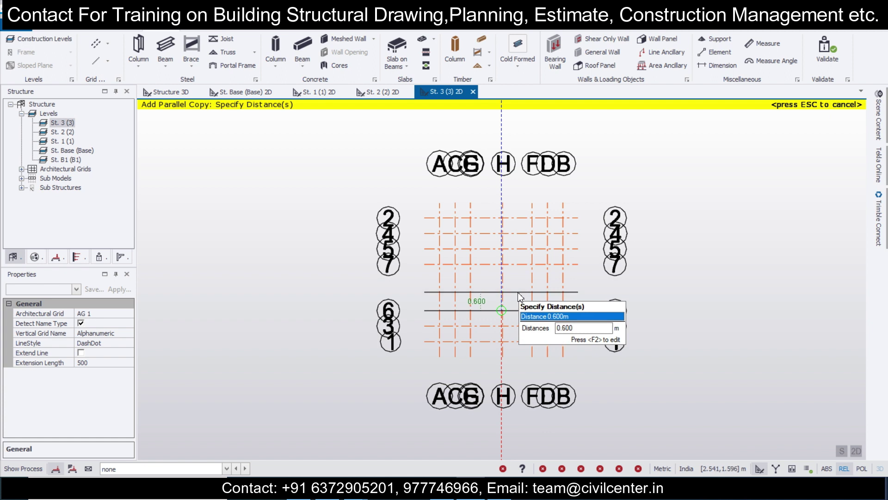
key(F2)
text(2 1)
key(Return)
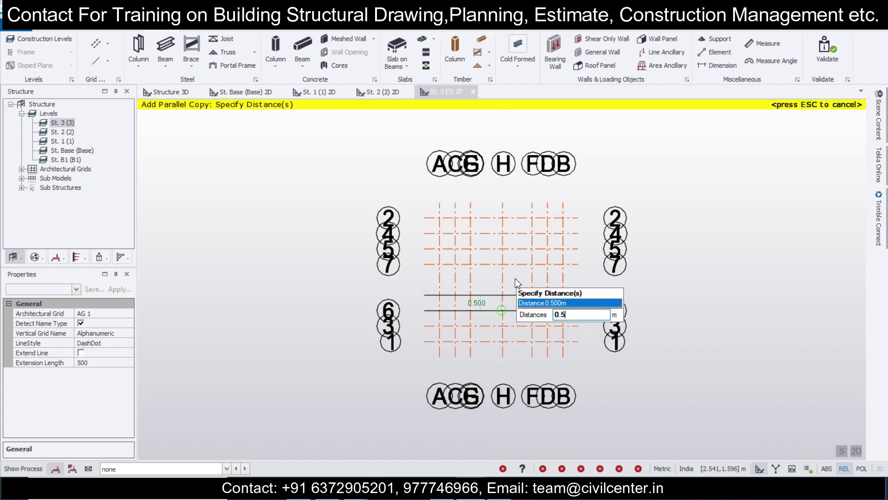
click(520, 283)
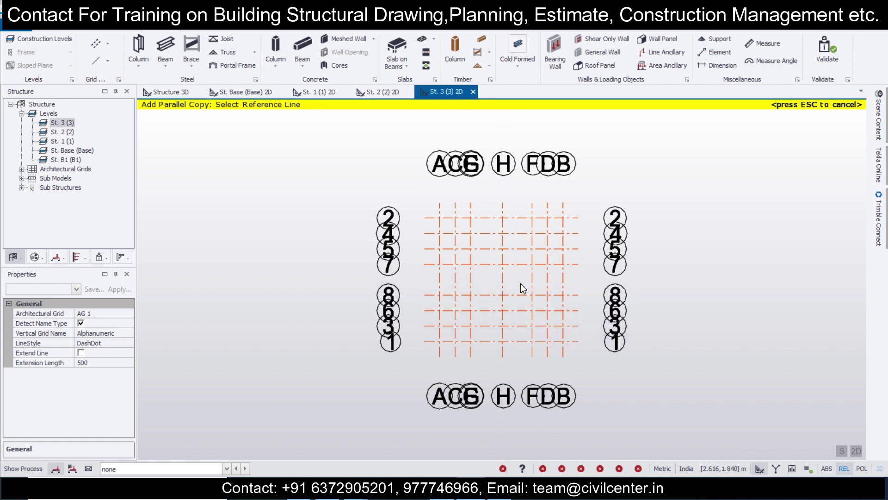
Add grid line B 0.5 m from its reference line and switch to the Base plan.
click(533, 283)
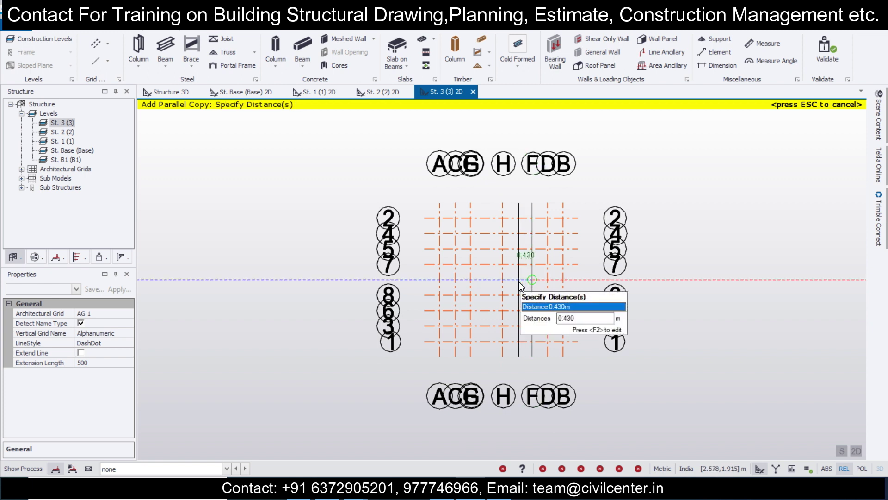
key(F2)
text(0.5)
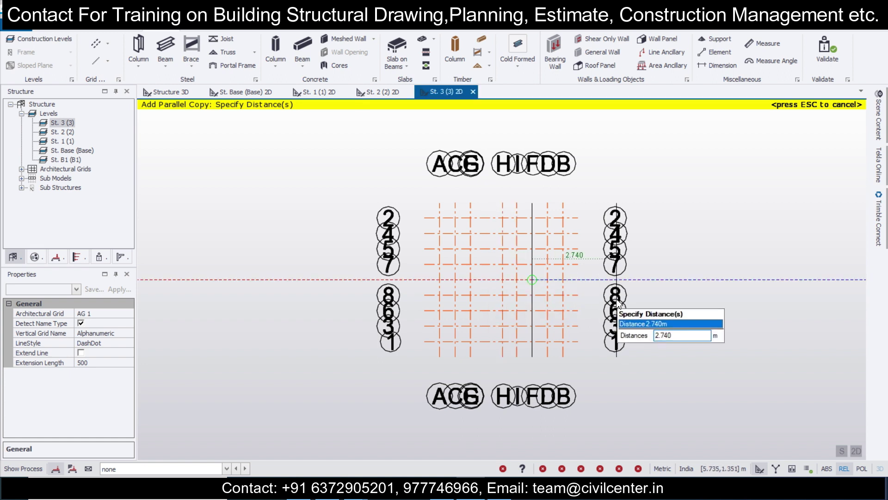
click(564, 305)
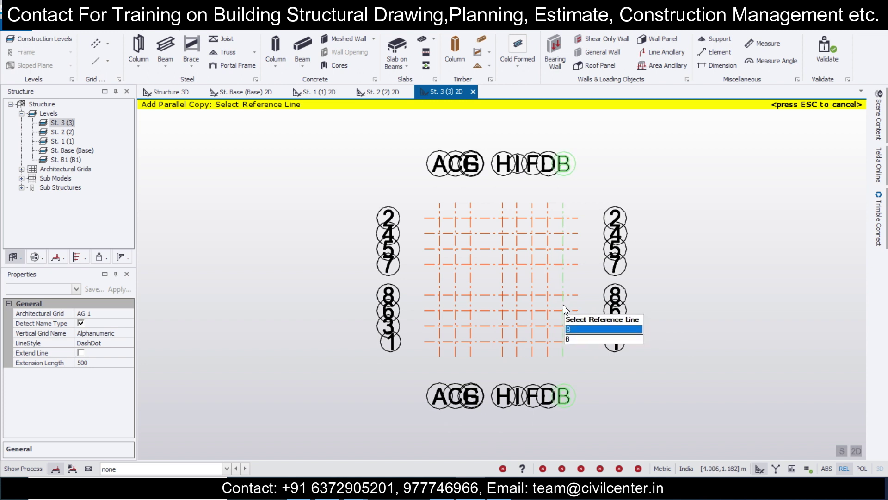
scroll(565, 308, up, 2)
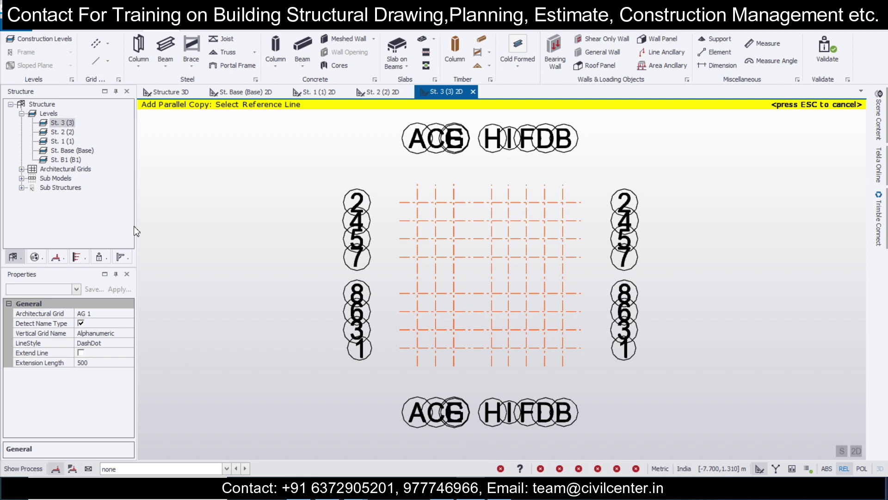
click(251, 95)
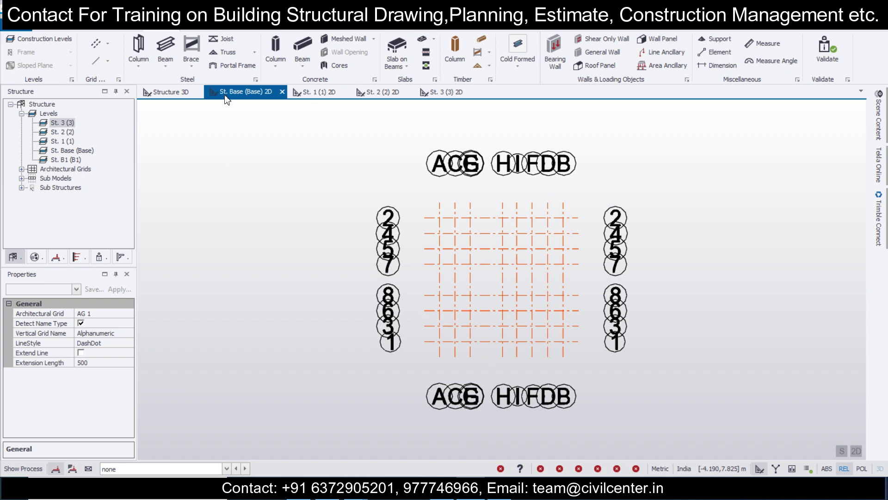
Start the steel Column command with section 300H2 from Circular Hollow Sections.
click(169, 49)
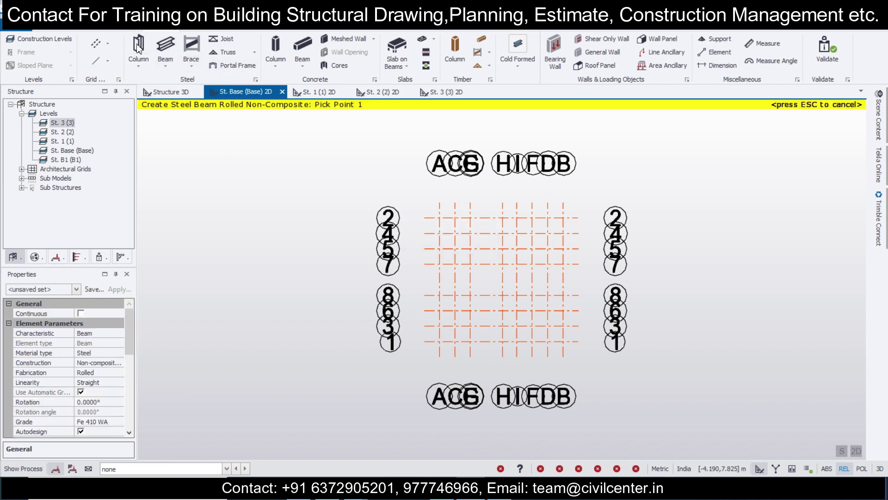
click(138, 48)
drag(129, 314, 129, 346)
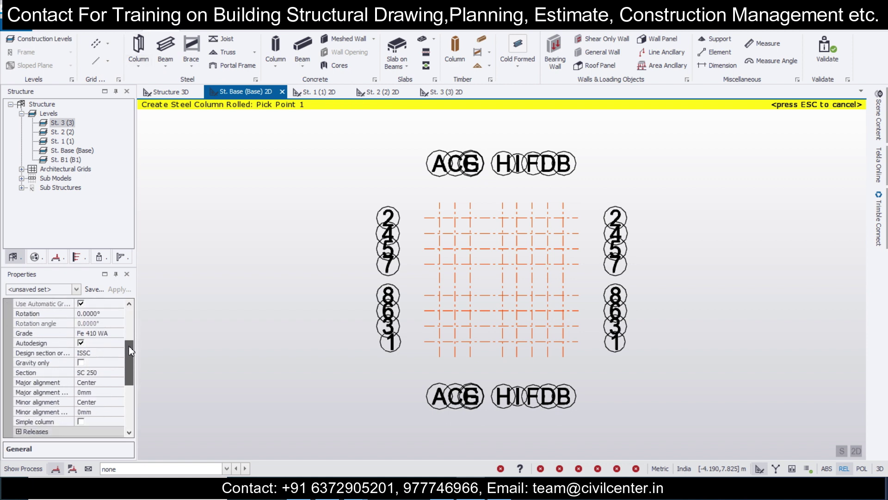
click(117, 373)
click(119, 373)
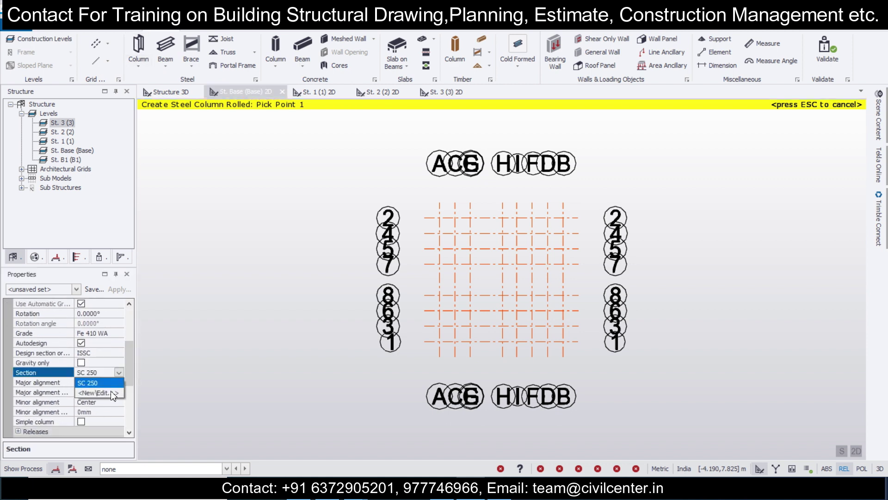
click(111, 393)
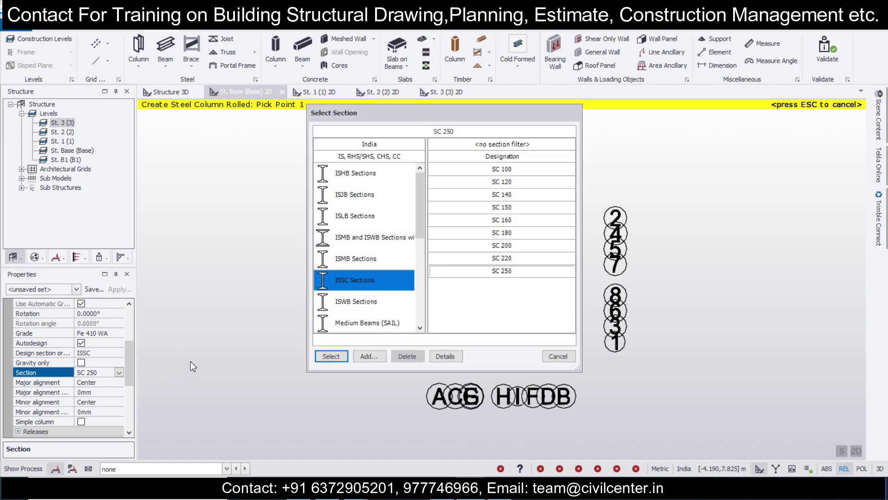
drag(420, 226, 420, 285)
click(400, 283)
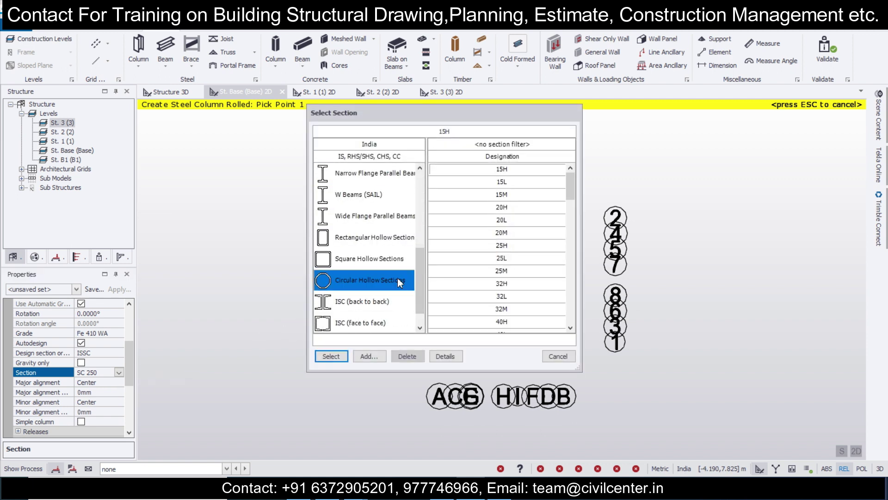
drag(573, 190, 576, 307)
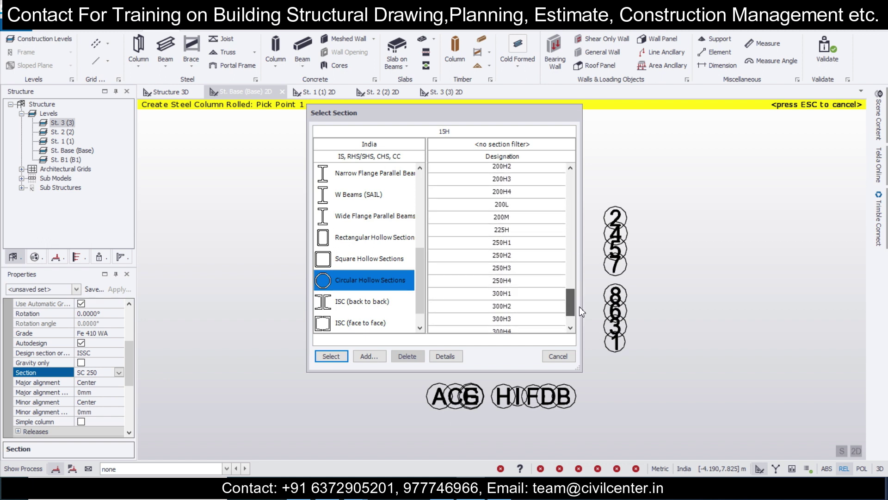
double_click(525, 307)
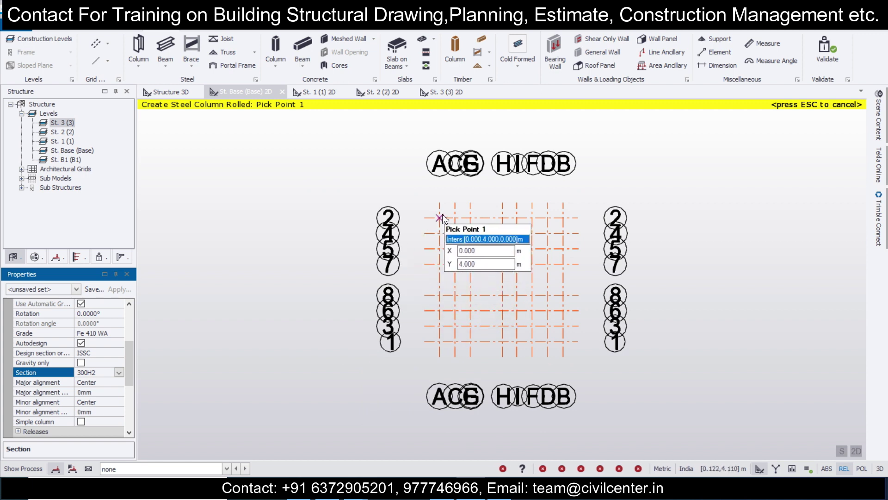
Place 300H2 columns at the four outer grid corners.
click(442, 216)
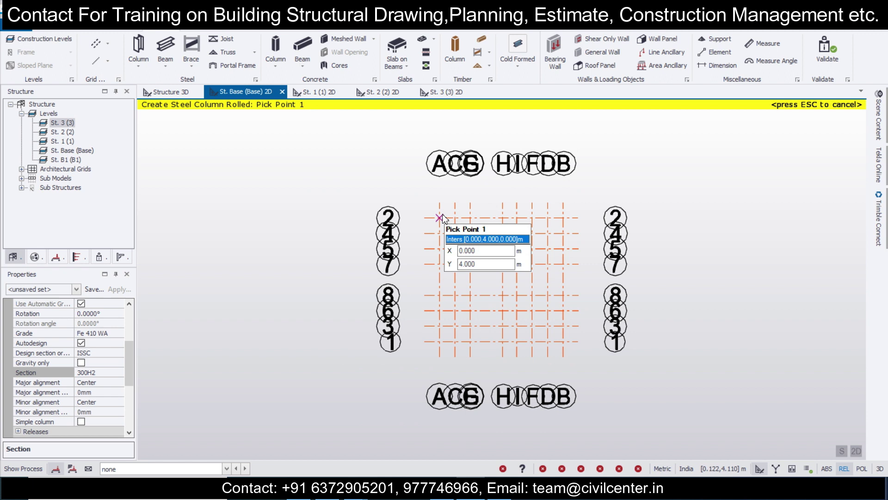
click(442, 346)
click(564, 218)
click(564, 343)
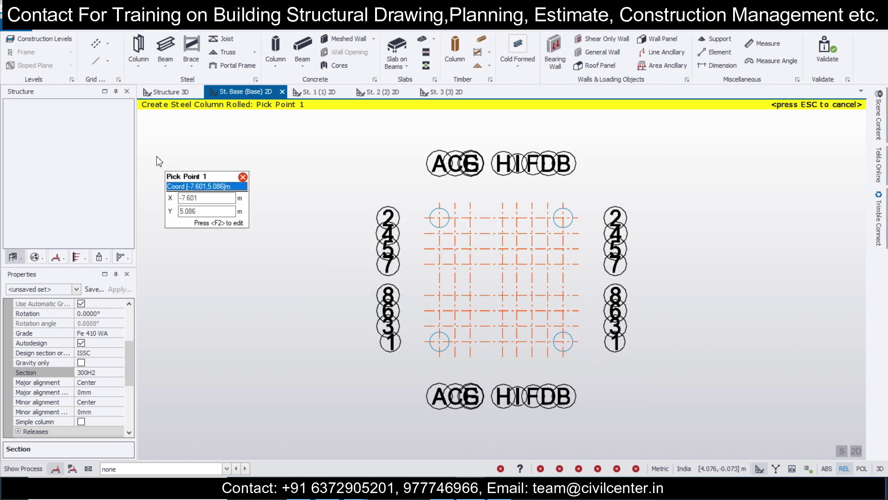
Inspect the columns in Structure 3D, then open the St. 1 plan and return to Base.
click(168, 92)
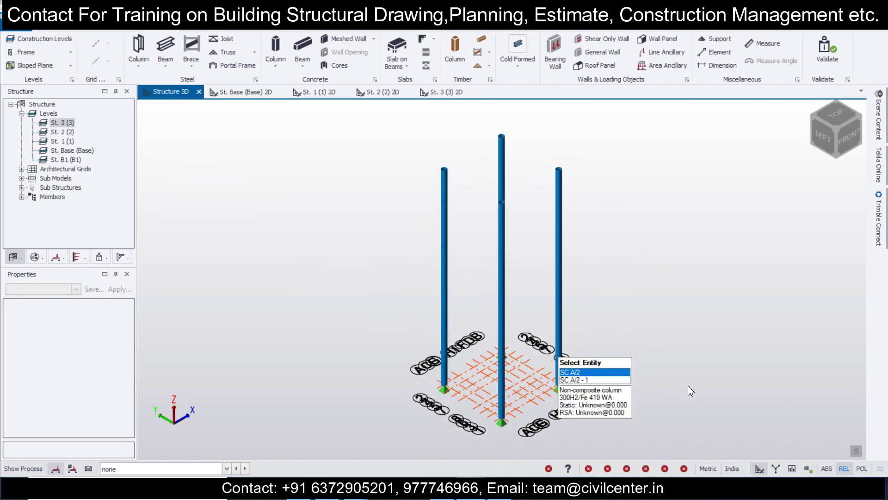
middle_drag(595, 388, 573, 384)
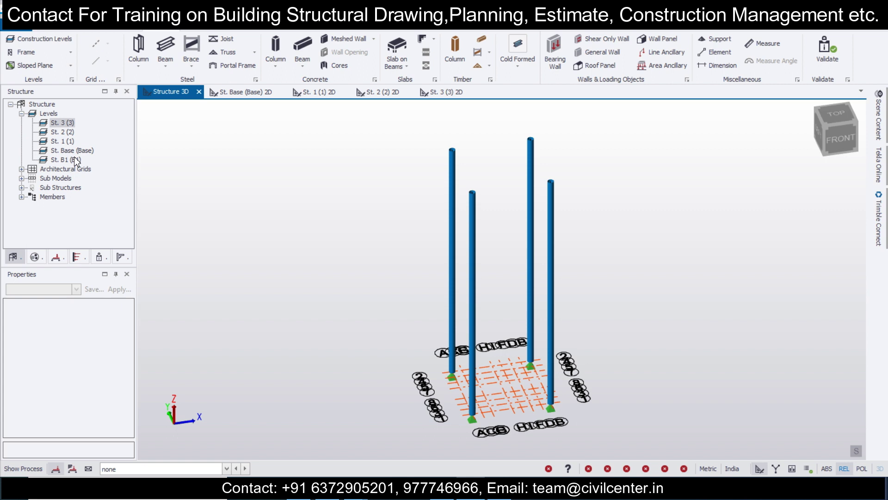
double_click(62, 141)
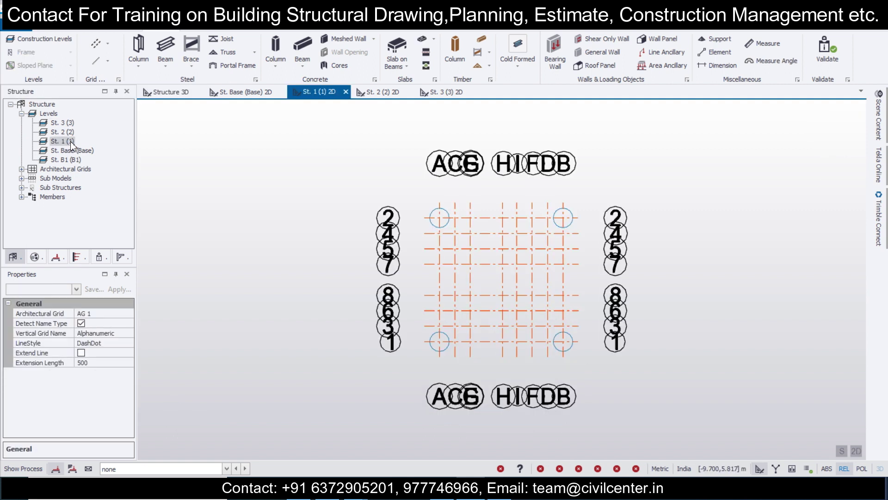
click(224, 95)
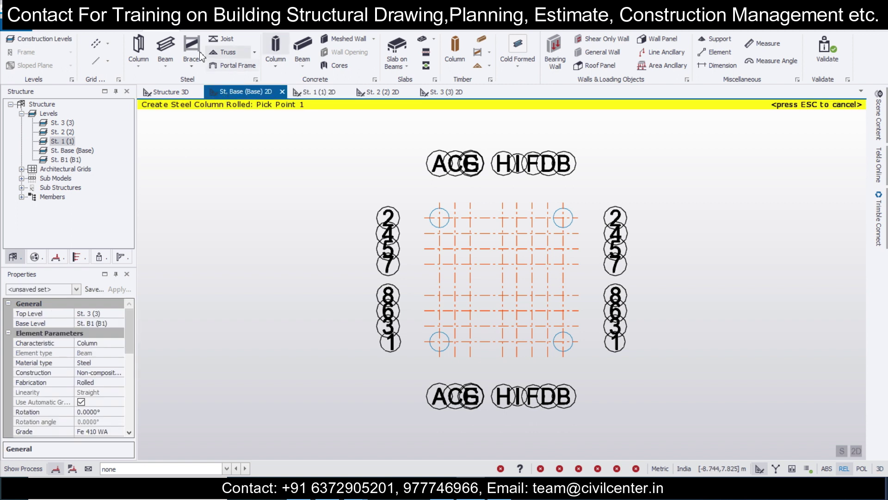
Start the Steel Beam tool with a 200H1 circular hollow section.
click(165, 44)
drag(132, 343, 133, 392)
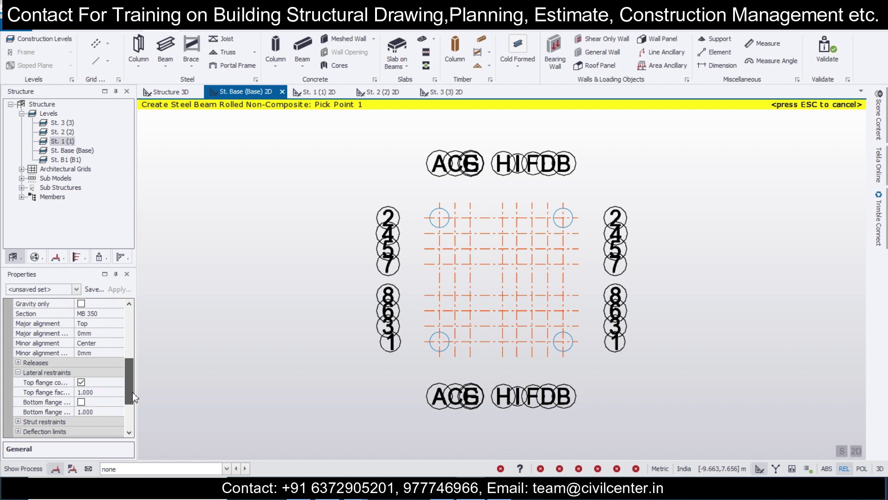
click(119, 313)
click(119, 313)
click(115, 334)
scroll(387, 287, down, 6)
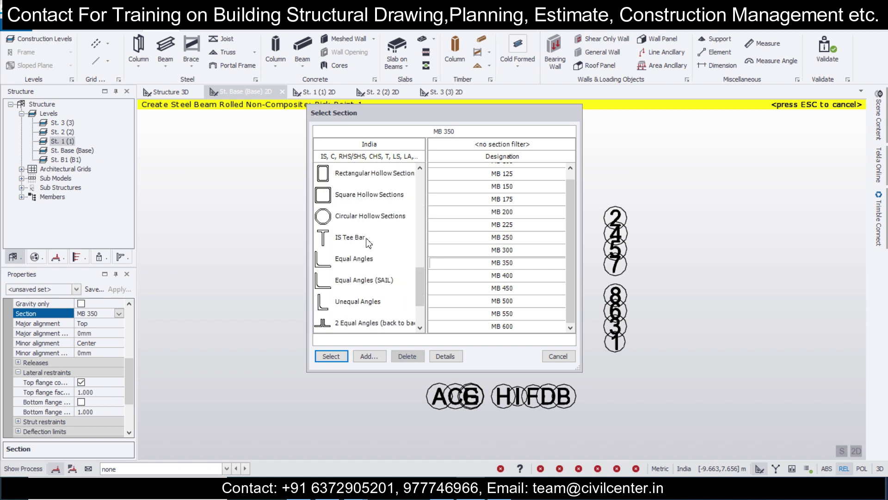
click(369, 225)
drag(573, 194, 555, 291)
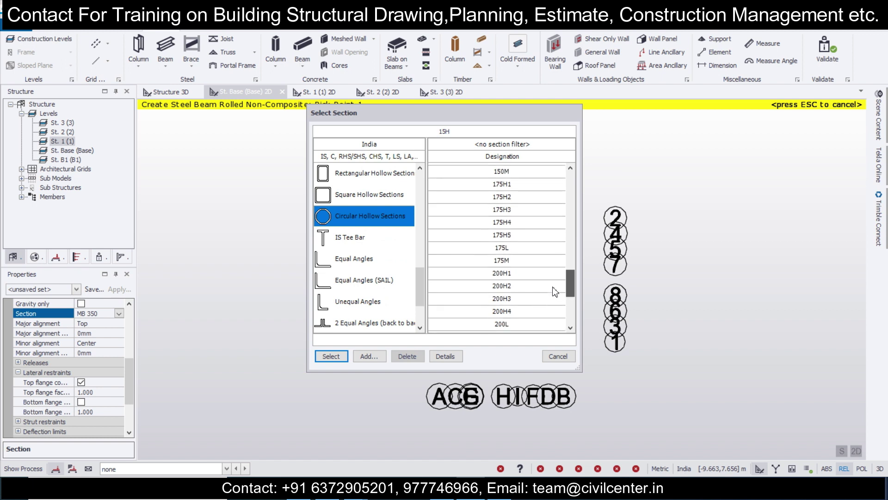
double_click(510, 277)
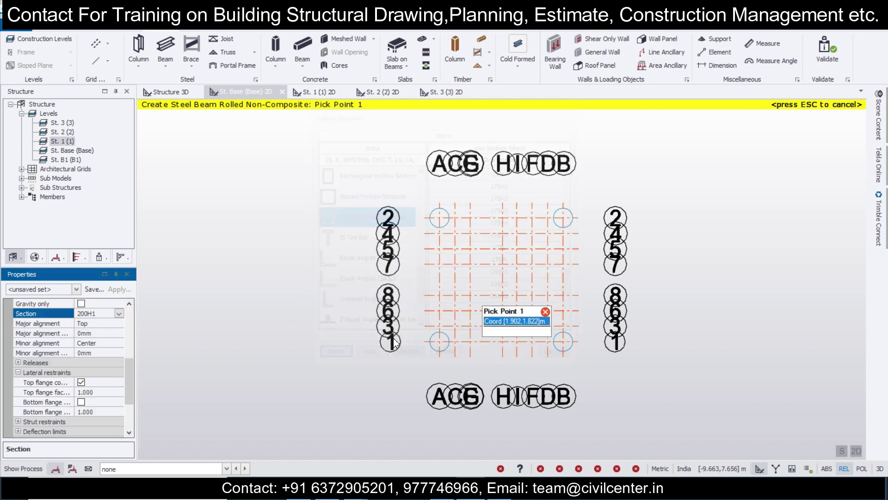
Window-select the four perimeter grid lines to create the base beams, then inspect them in 3D.
drag(422, 204, 596, 372)
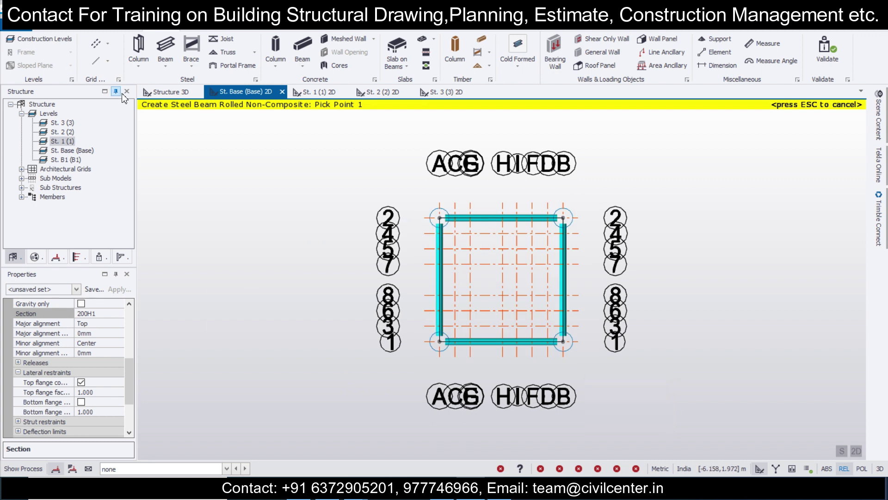
click(157, 97)
middle_drag(557, 314, 631, 308)
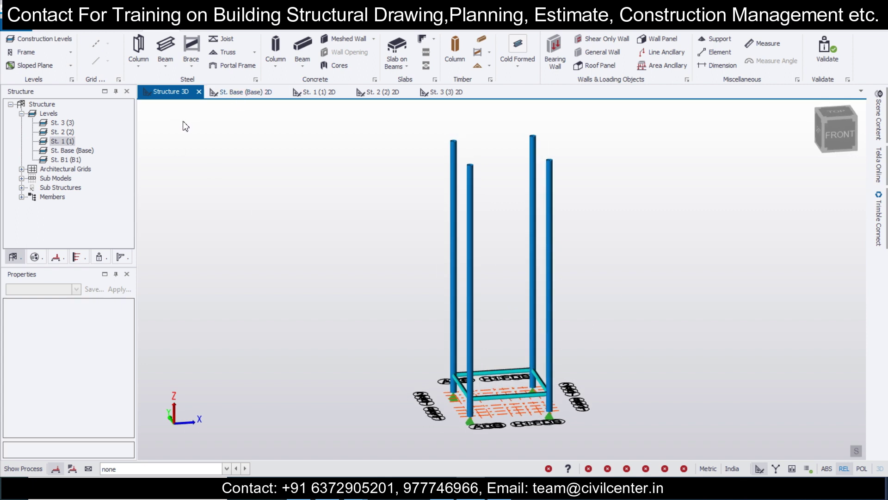
Open the St. 1 plan and start the Steel Beam tool.
click(309, 94)
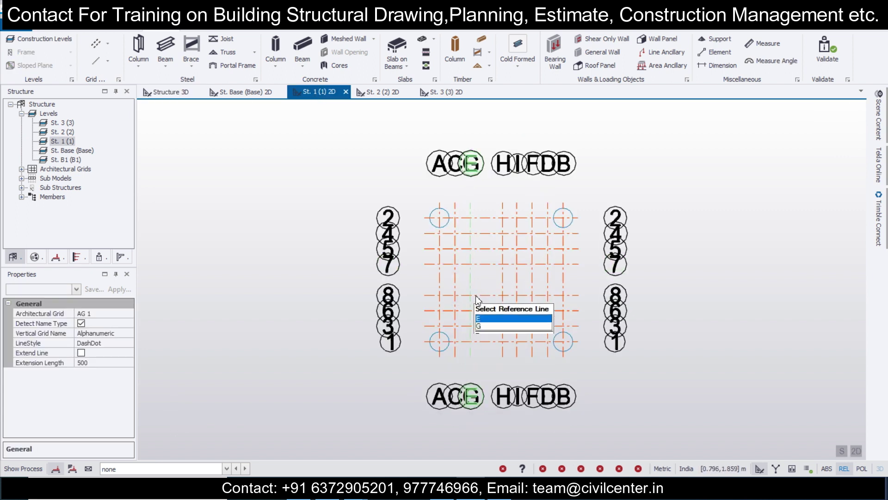
scroll(472, 285, up, 1)
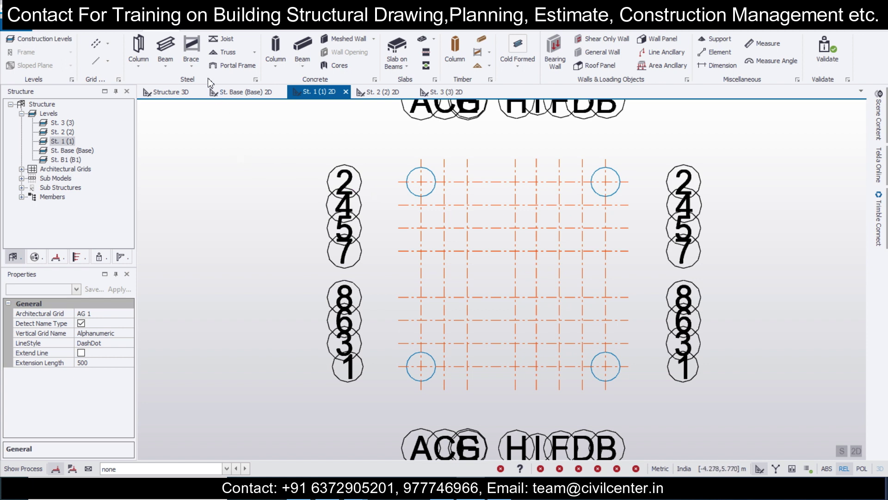
click(172, 55)
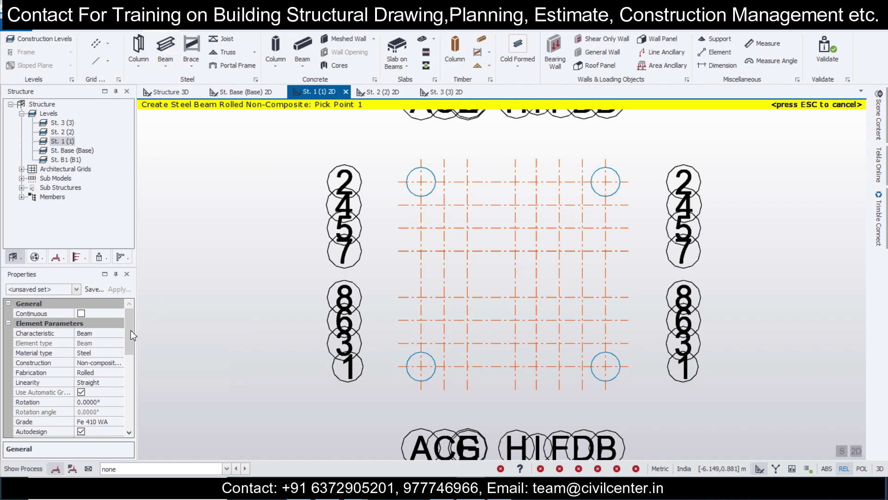
scroll(128, 333, down, 1)
drag(129, 334, 137, 366)
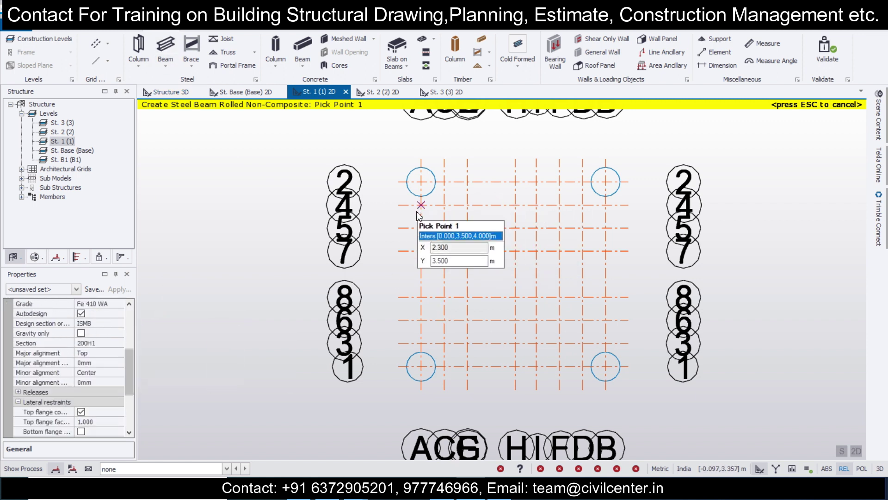
Draw top, right, bottom and left beams between inner grid intersections to close a 3 m square.
click(444, 205)
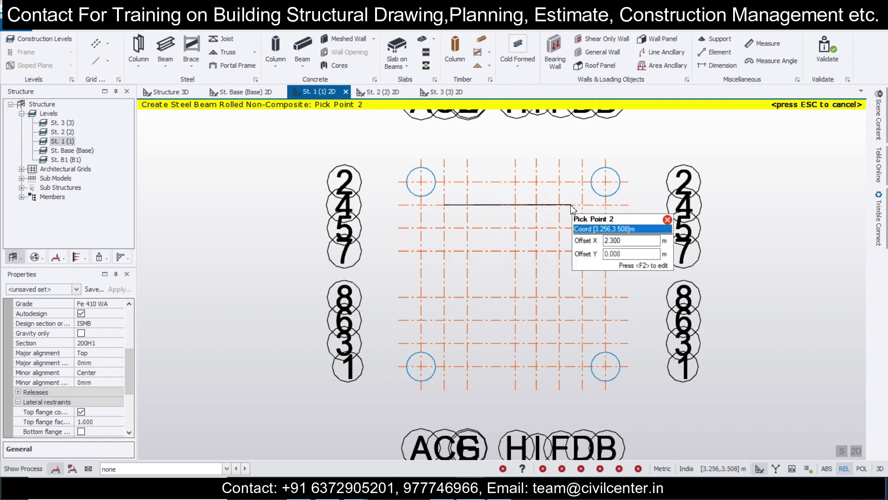
click(582, 205)
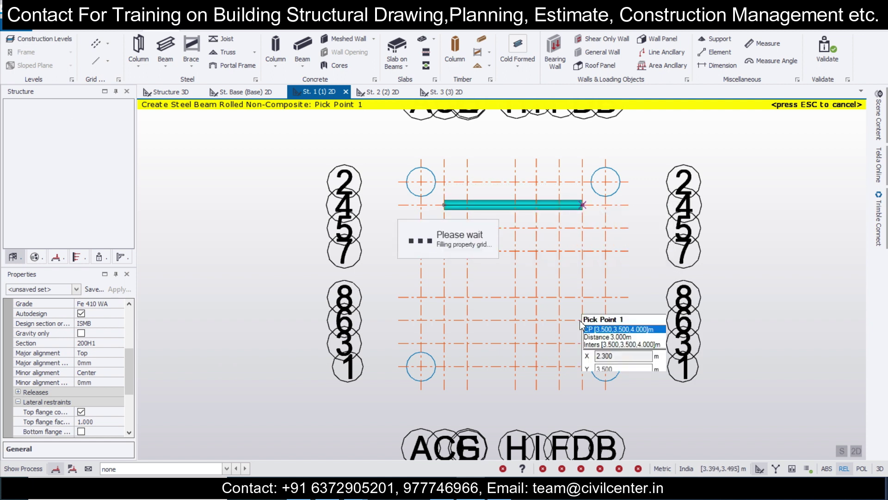
click(583, 205)
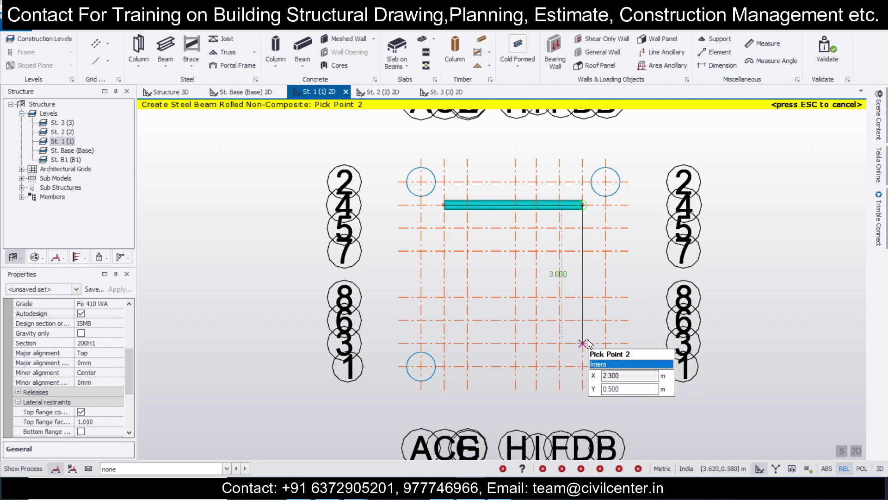
click(582, 343)
click(583, 343)
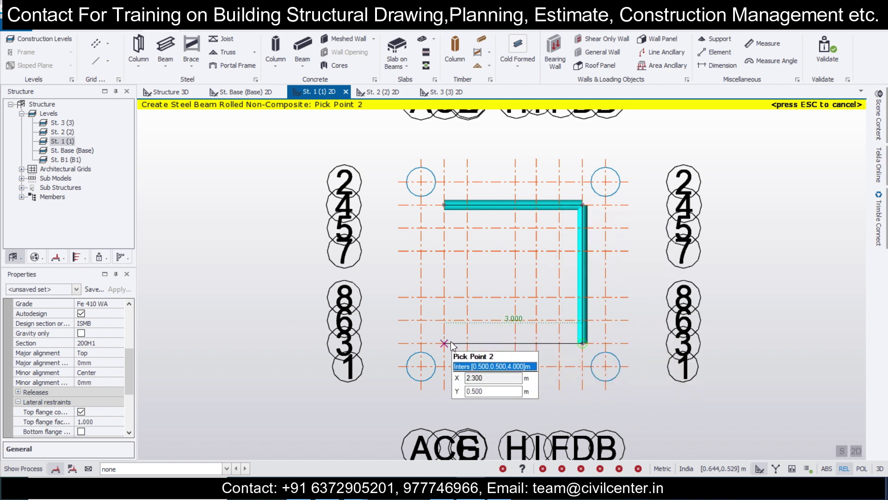
click(450, 342)
click(451, 341)
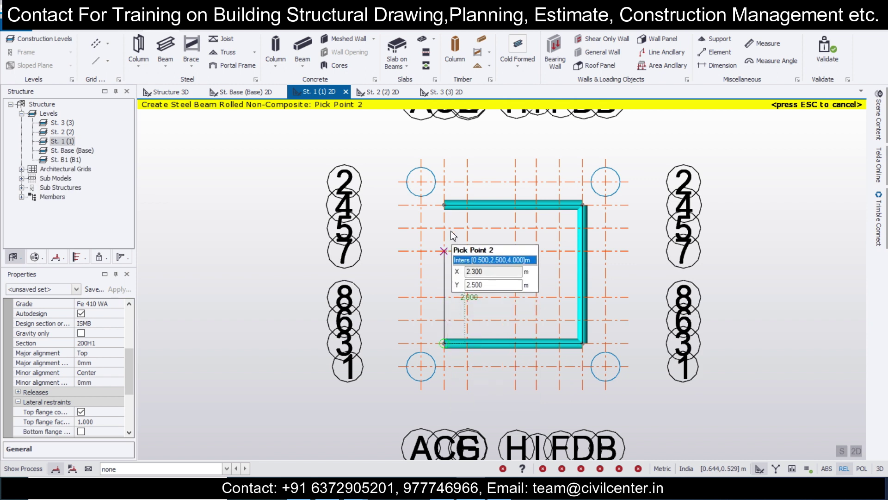
click(445, 206)
key(Escape)
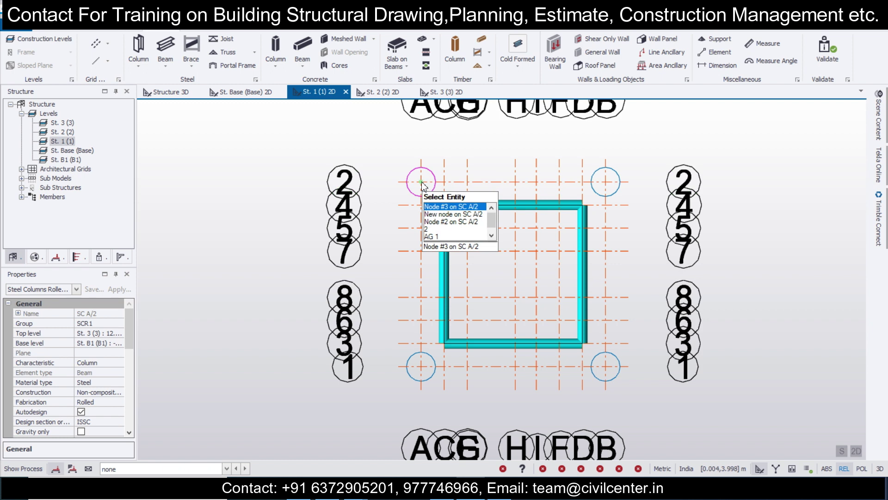
Move the tops of columns SC A/2 and SC B/2 to the ring's upper corners, checking in 3D.
click(421, 183)
click(445, 207)
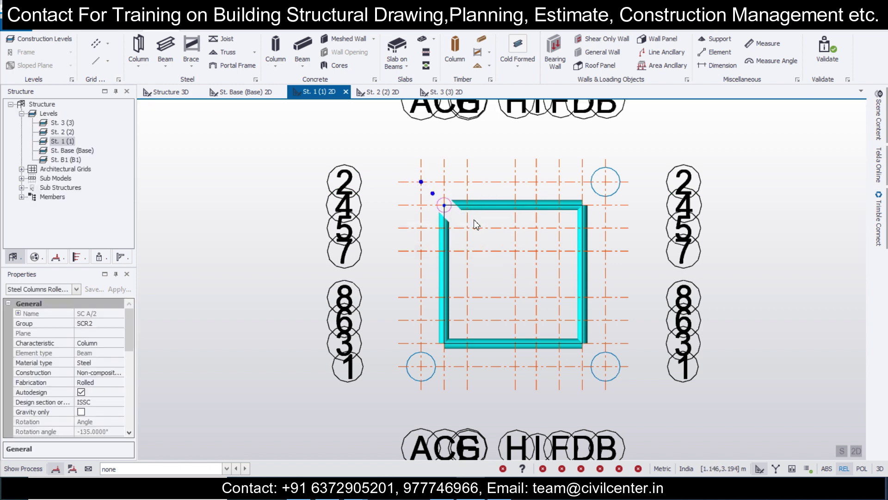
click(604, 183)
click(586, 203)
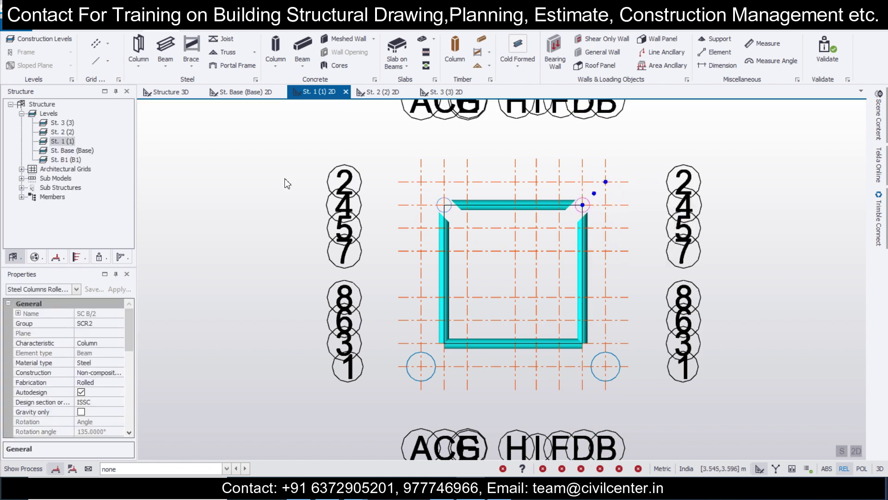
click(178, 102)
middle_drag(314, 325, 356, 338)
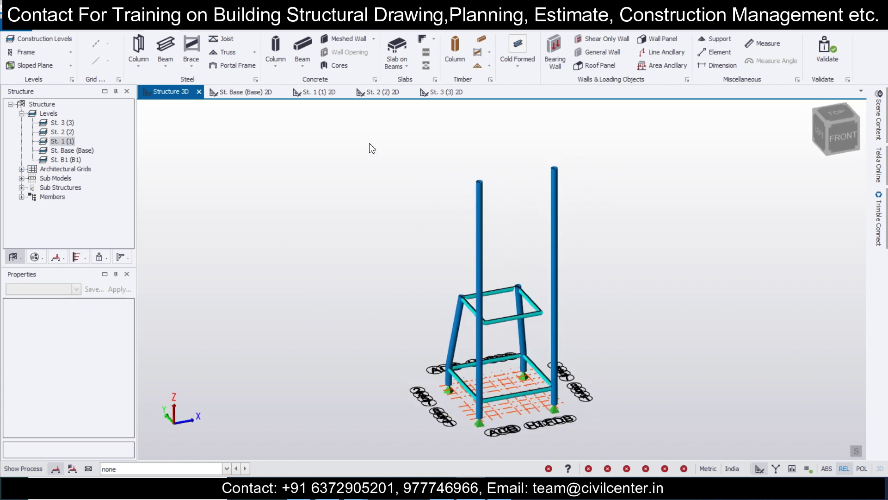
Move the tops of columns SC A/1 and SC B/1 to the ring's lower corners, checking in 3D.
click(320, 96)
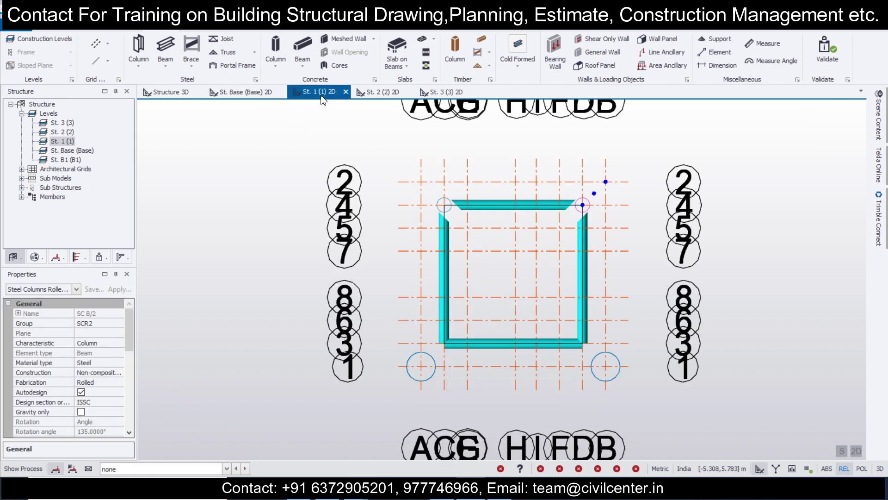
click(421, 365)
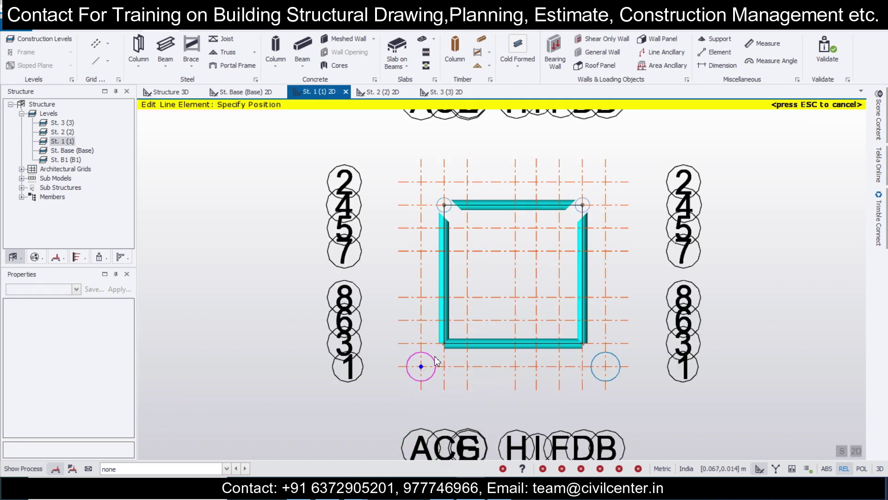
click(444, 345)
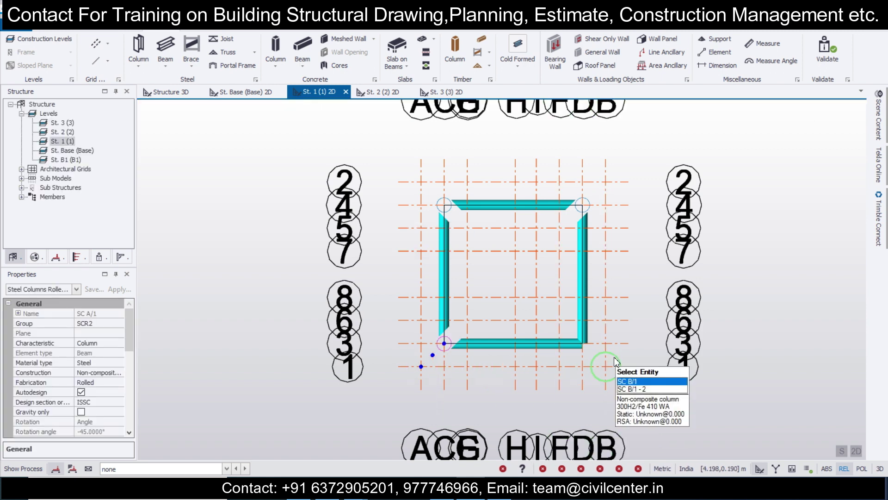
click(604, 370)
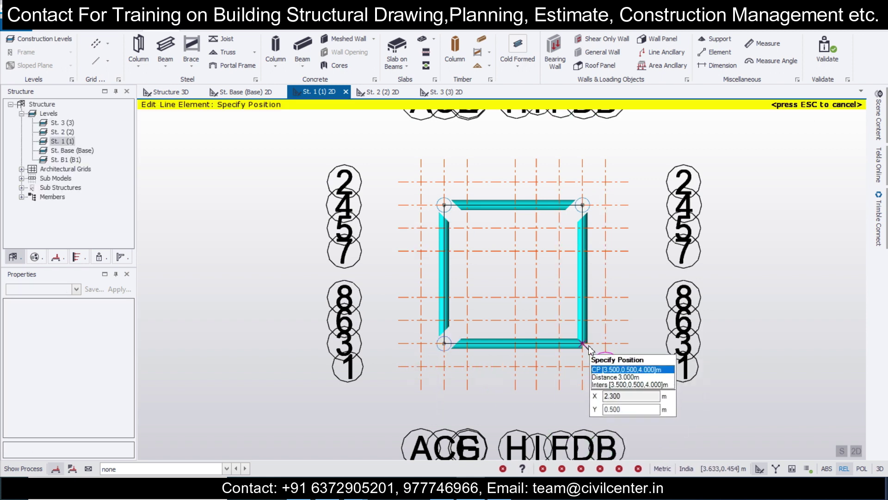
click(583, 344)
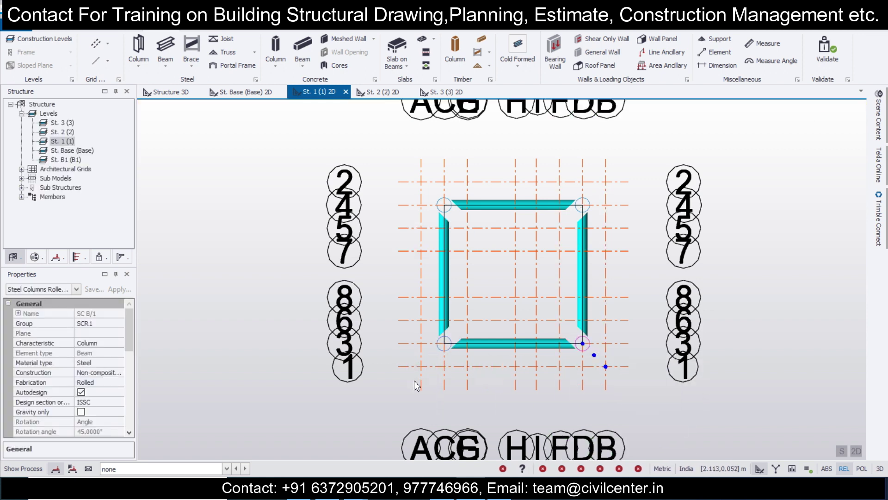
click(175, 92)
middle_drag(344, 328, 376, 351)
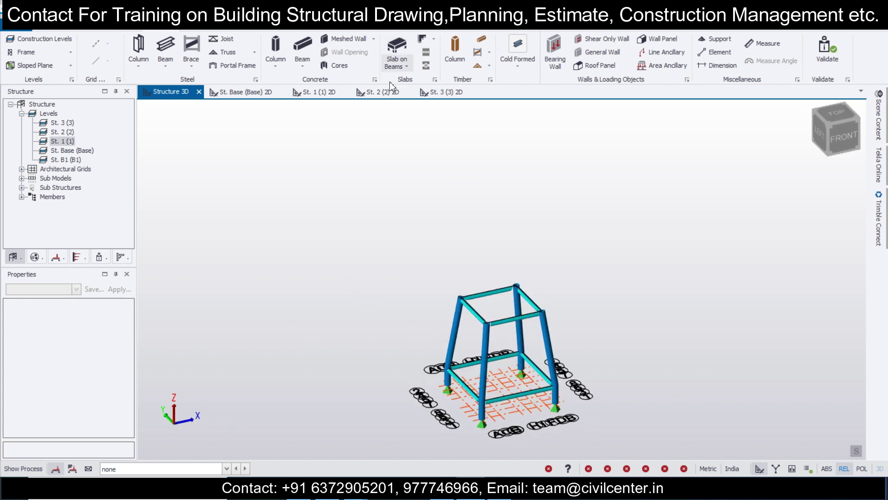
Open the St. 2 plan, briefly comparing it with the 3D view.
click(381, 95)
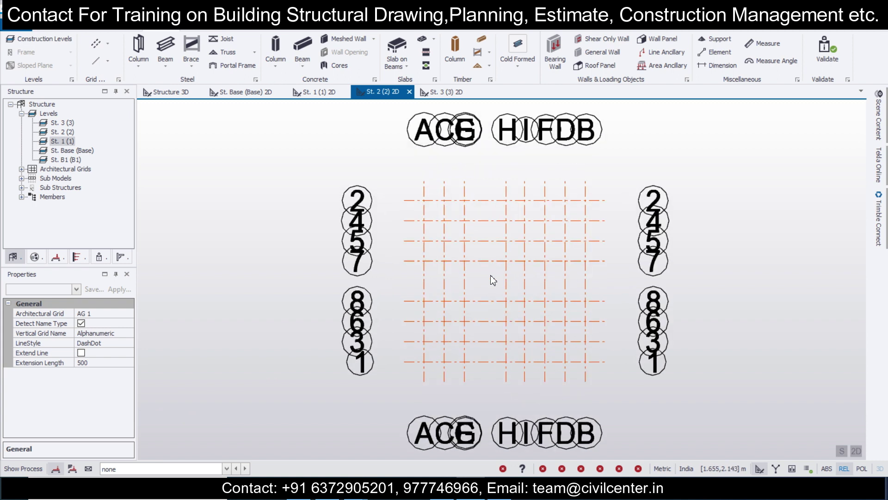
scroll(493, 279, up, 2)
scroll(494, 278, down, 1)
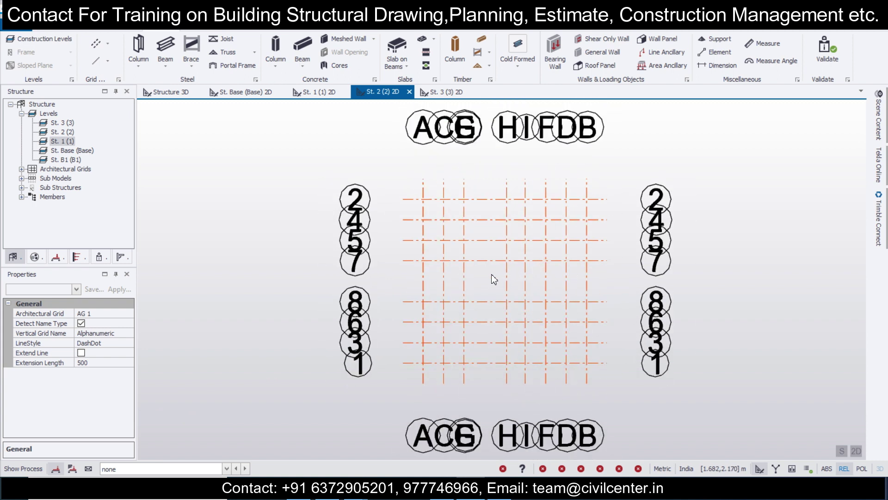
scroll(495, 279, down, 1)
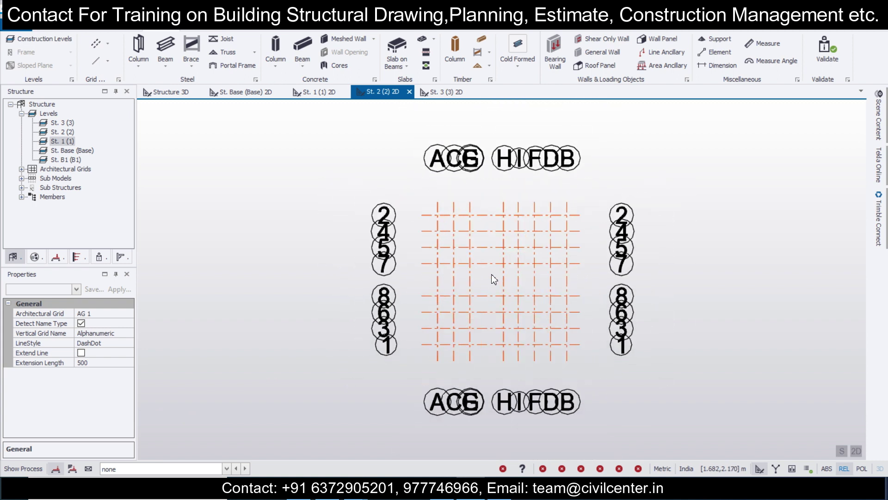
click(172, 95)
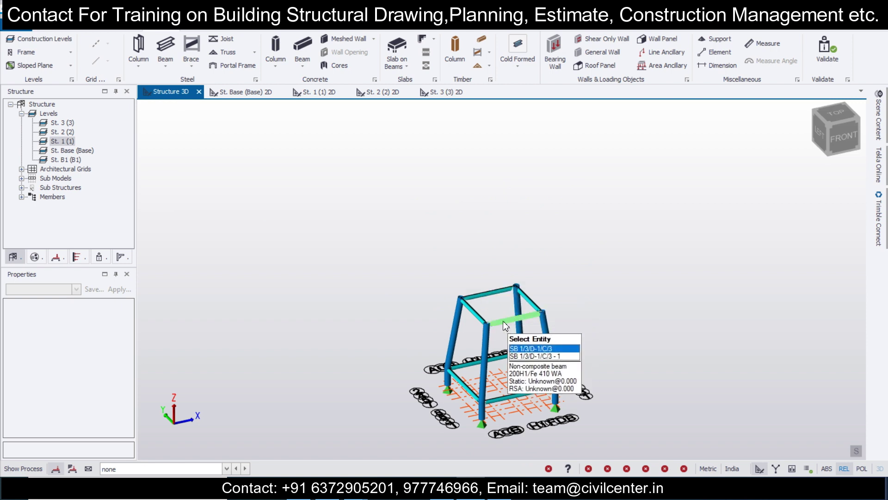
click(379, 95)
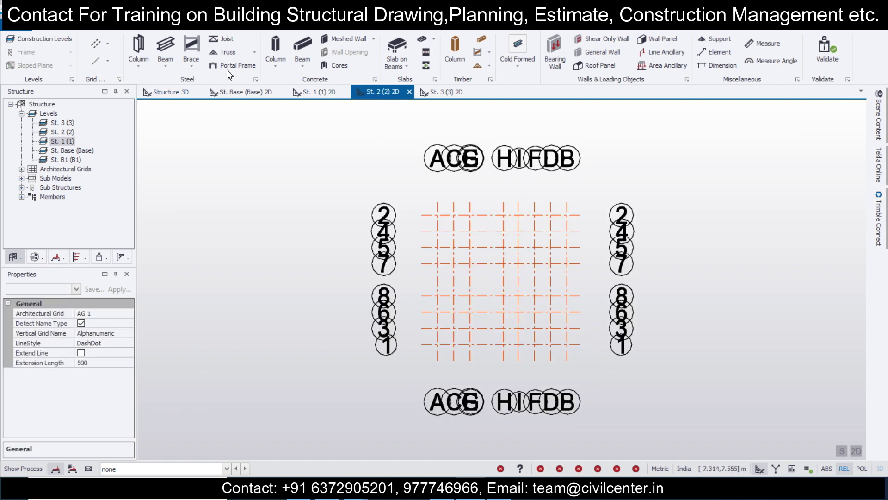
Draw a short trial steel beam along row 4 on St. 2.
click(165, 46)
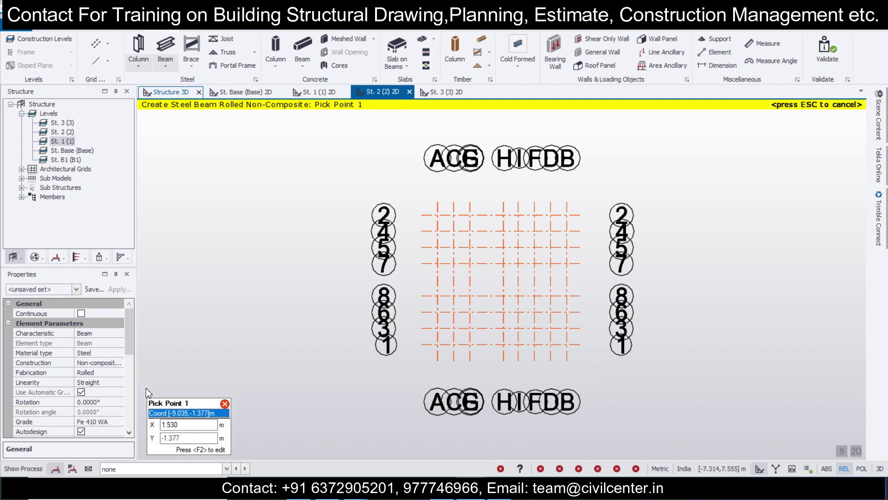
drag(126, 335, 129, 367)
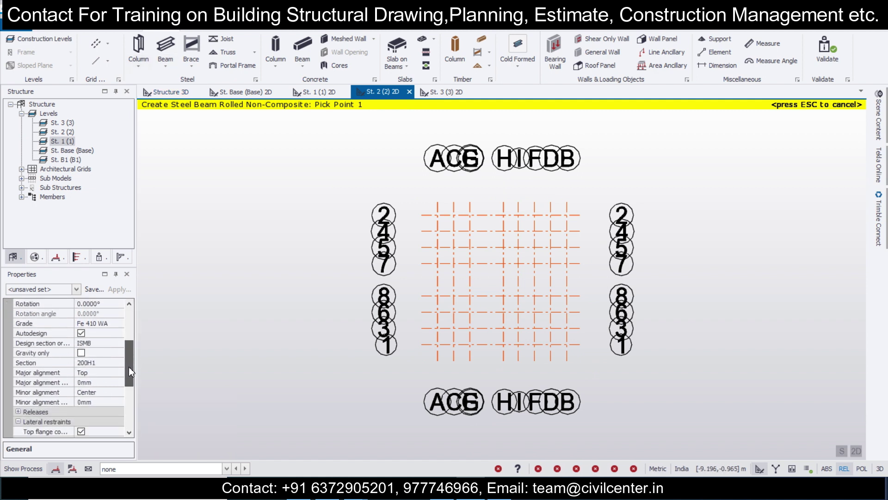
scroll(500, 246, up, 3)
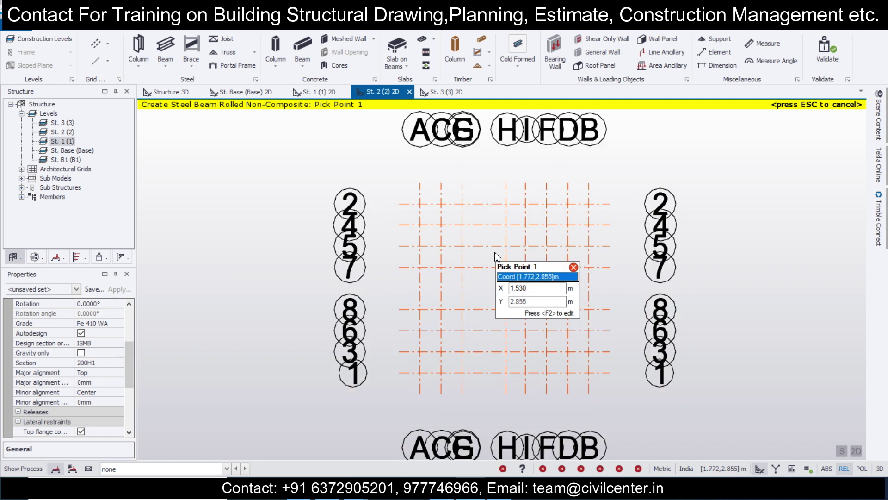
click(466, 225)
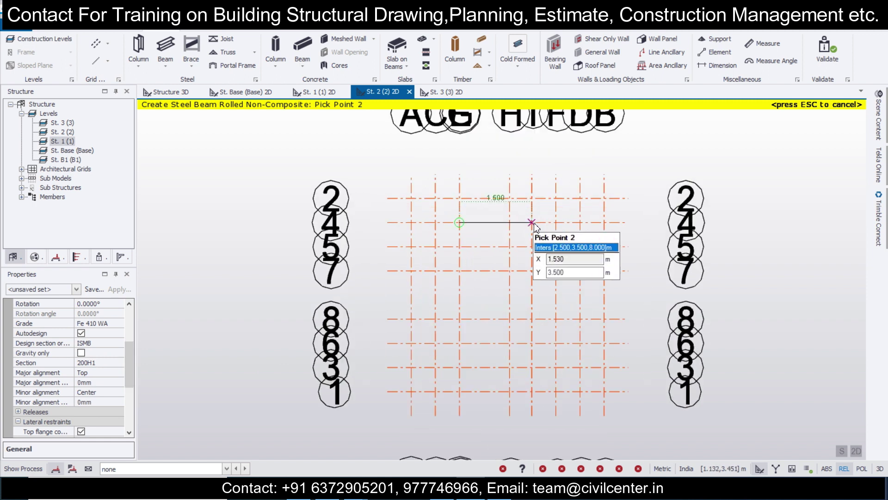
click(556, 223)
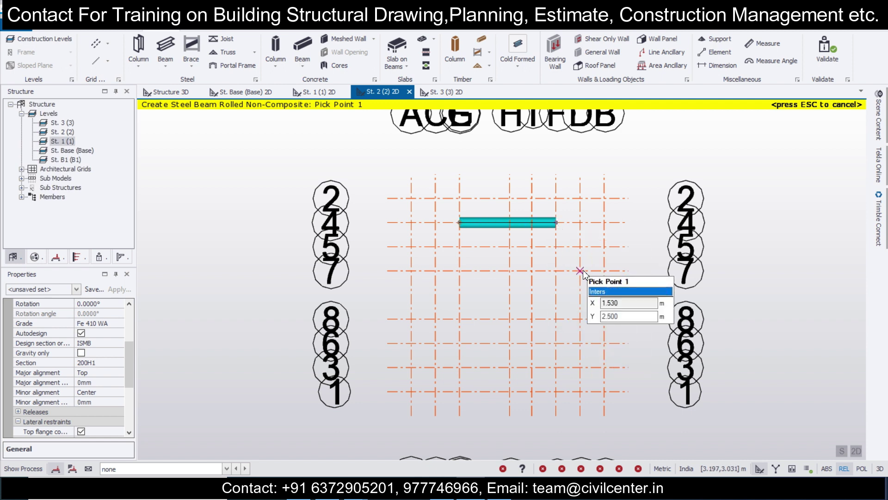
key(Escape)
Select and remove the trial beam, leaving nothing selected.
click(532, 231)
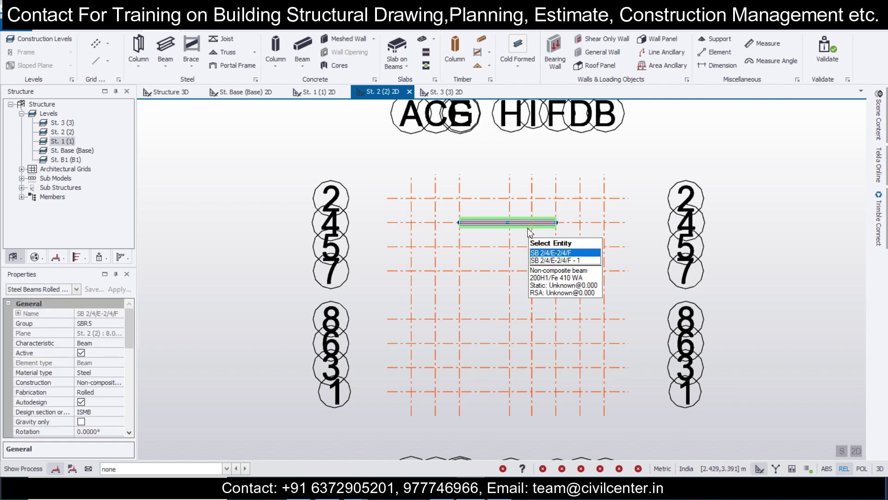
key(Escape)
click(459, 232)
key(Escape)
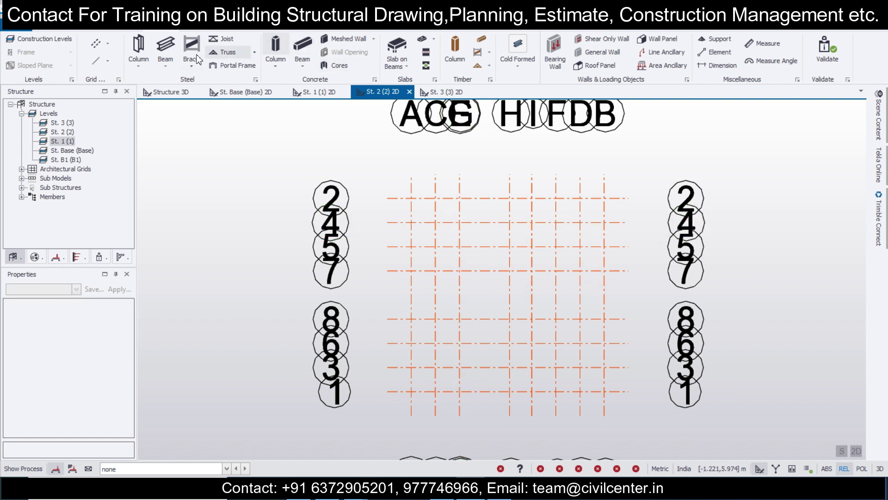
Draw the left, bottom, right and top beams between rows 5 and 6, closing the 2 m square.
click(166, 45)
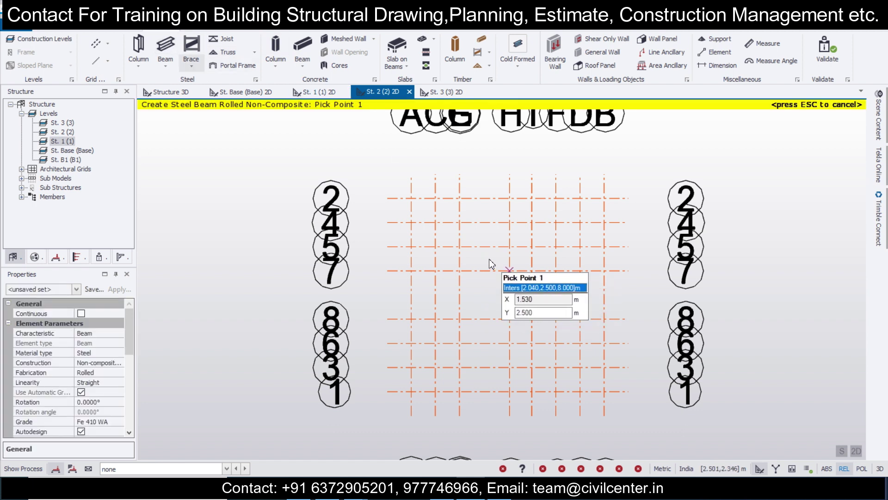
click(460, 247)
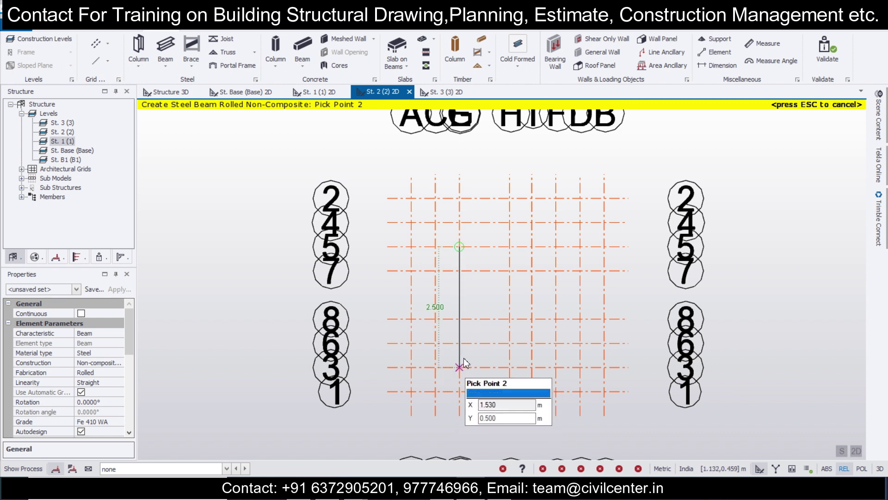
click(459, 343)
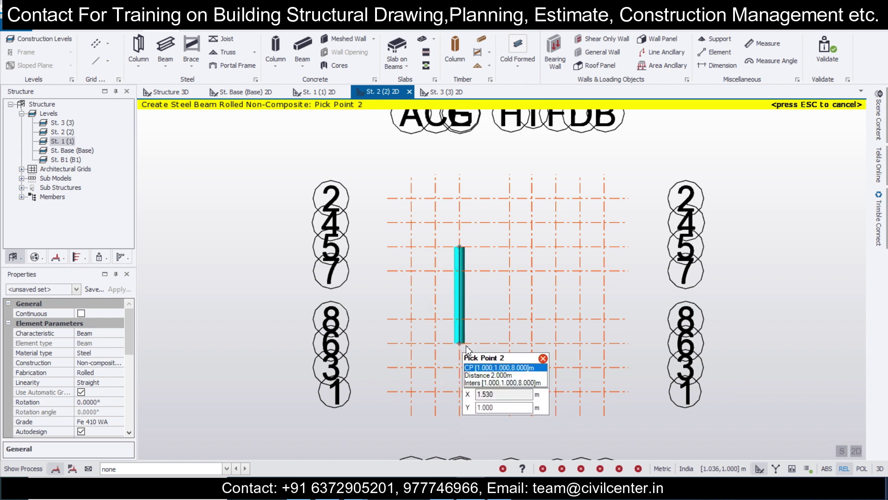
click(556, 344)
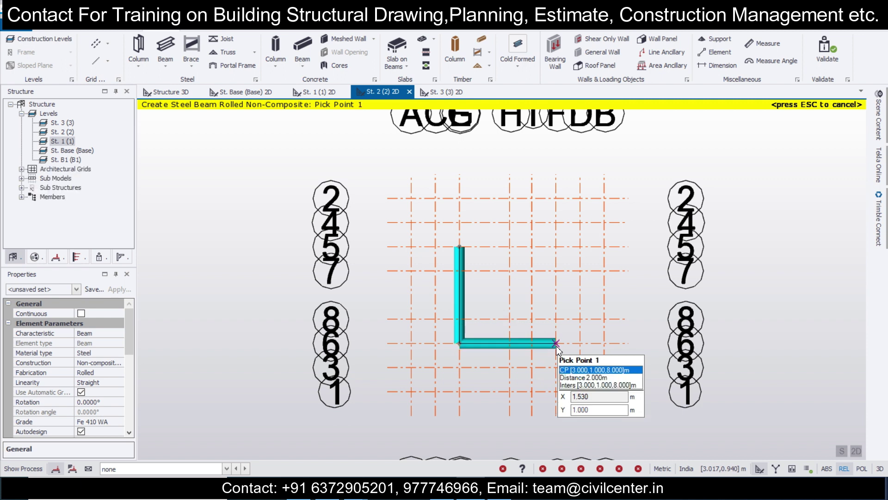
click(556, 343)
click(556, 246)
click(555, 247)
click(460, 246)
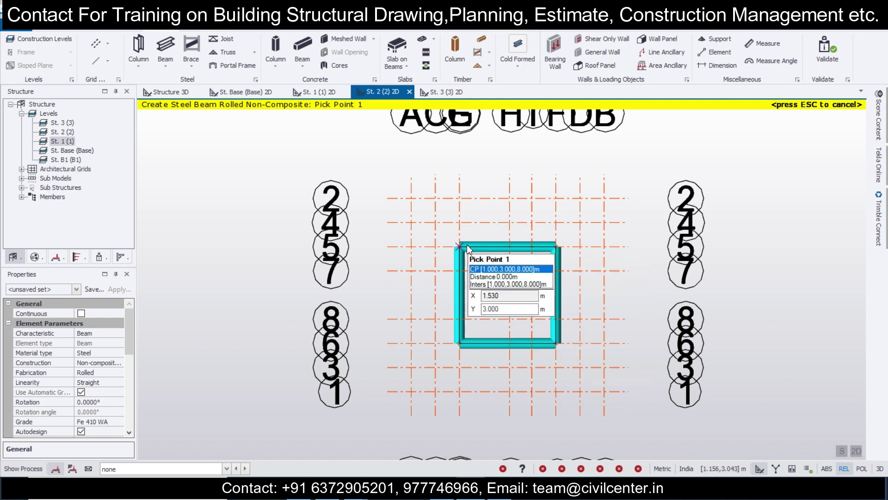
In 3D, attach the front-left and front-right column tops to the top square's corners.
click(170, 92)
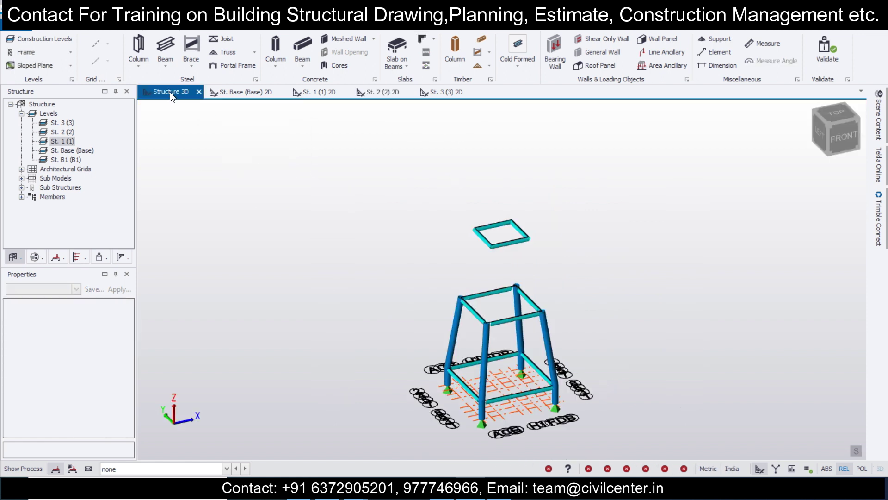
click(491, 328)
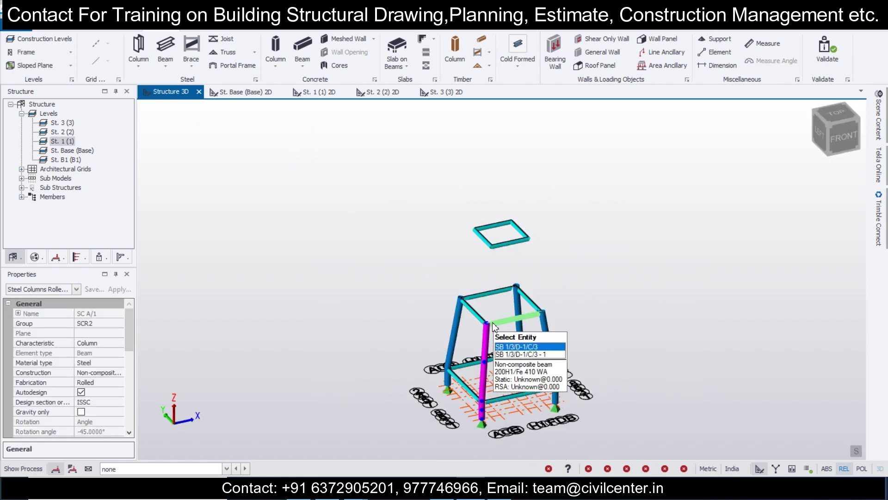
click(492, 325)
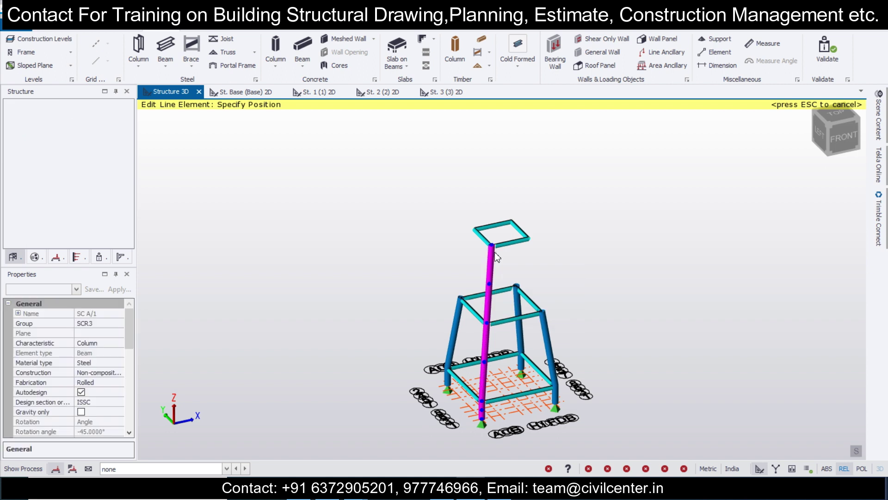
click(495, 253)
click(544, 309)
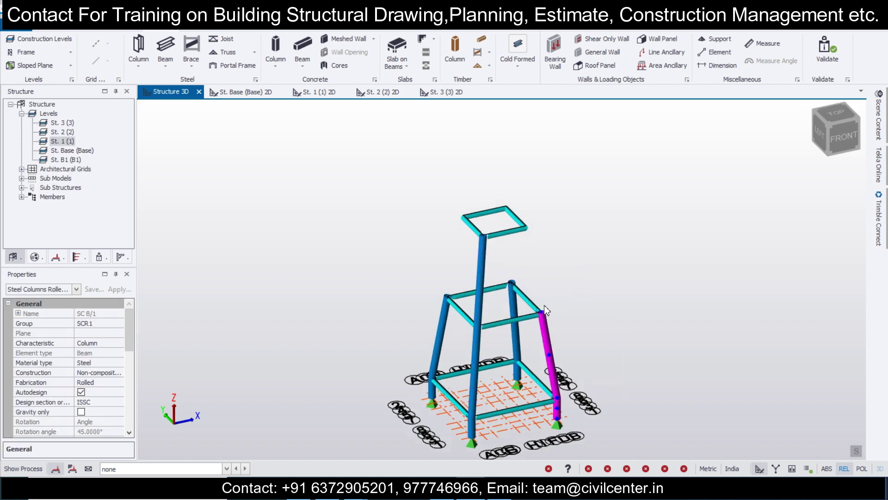
click(543, 312)
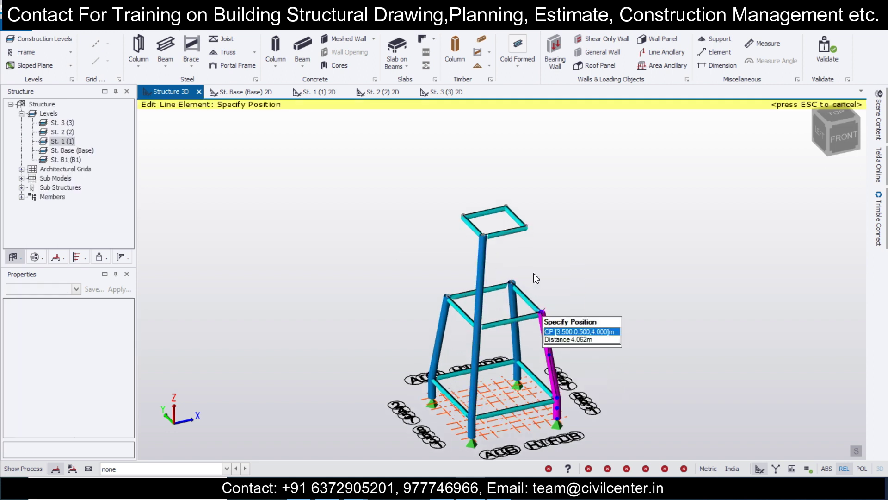
click(524, 229)
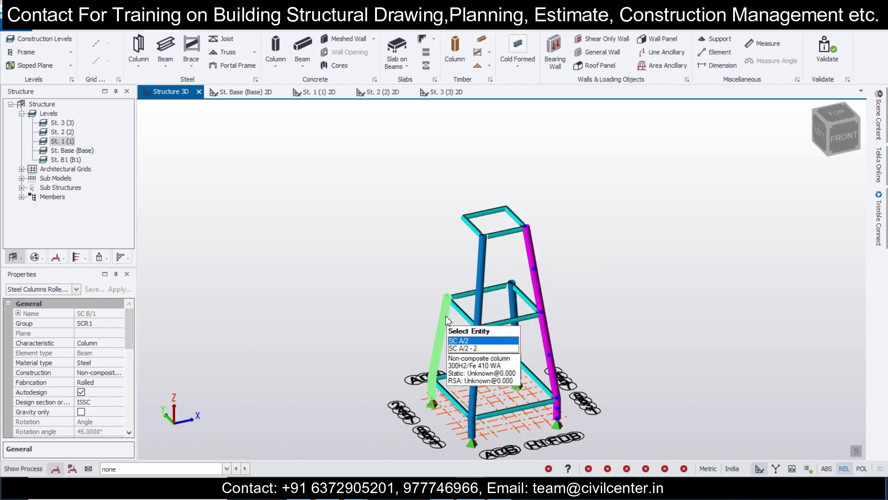
Attach the left column and column SC B/2 tops to the remaining square corners.
click(448, 295)
click(447, 296)
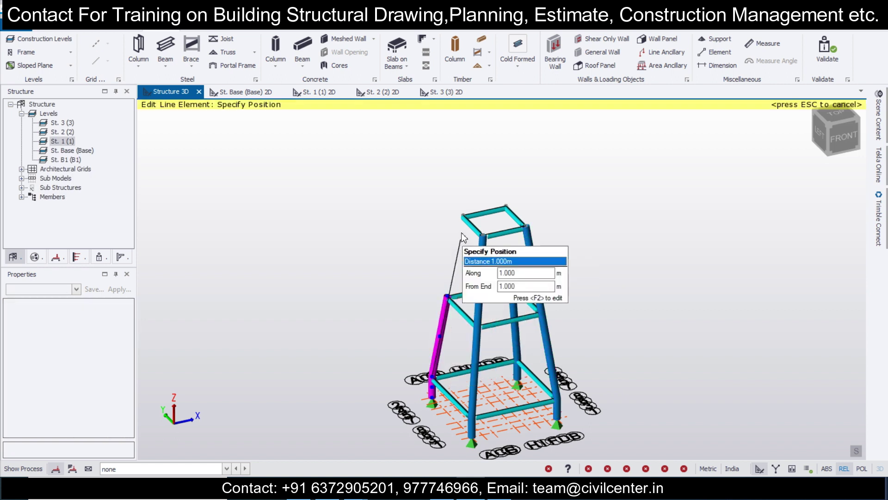
click(463, 214)
middle_drag(528, 289, 360, 347)
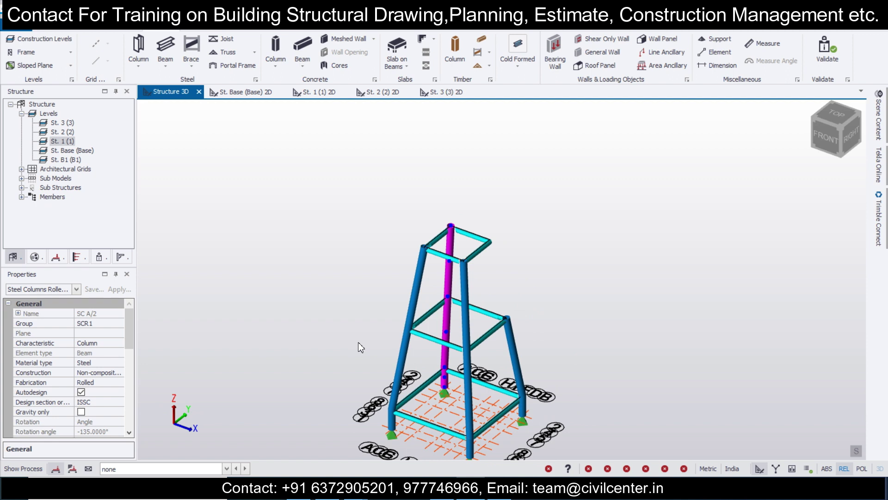
click(513, 344)
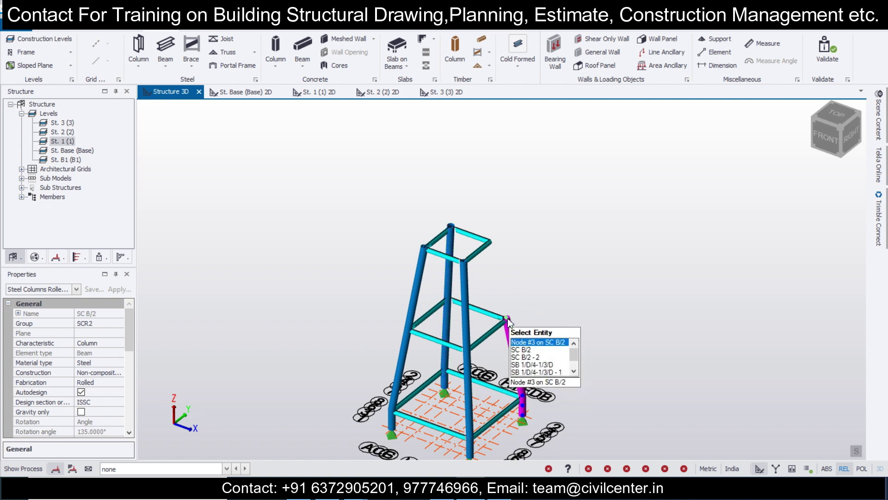
click(508, 319)
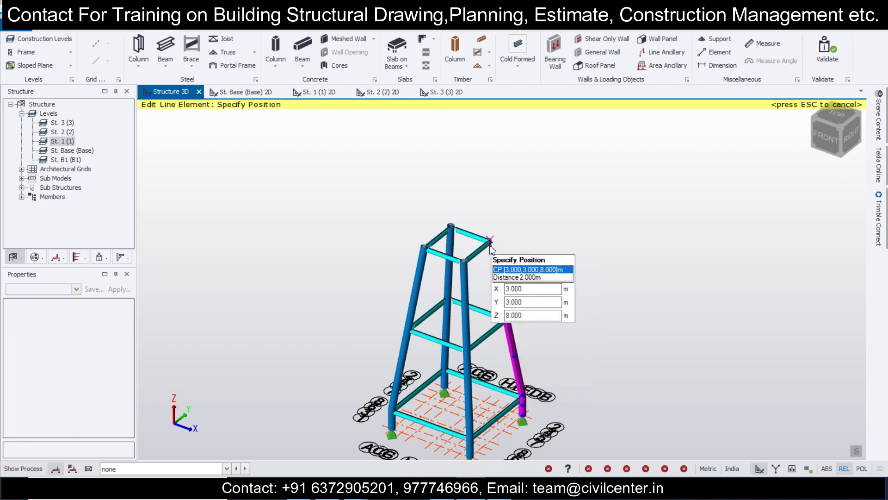
key(Return)
middle_drag(579, 319, 605, 349)
click(586, 340)
scroll(586, 340, down, 2)
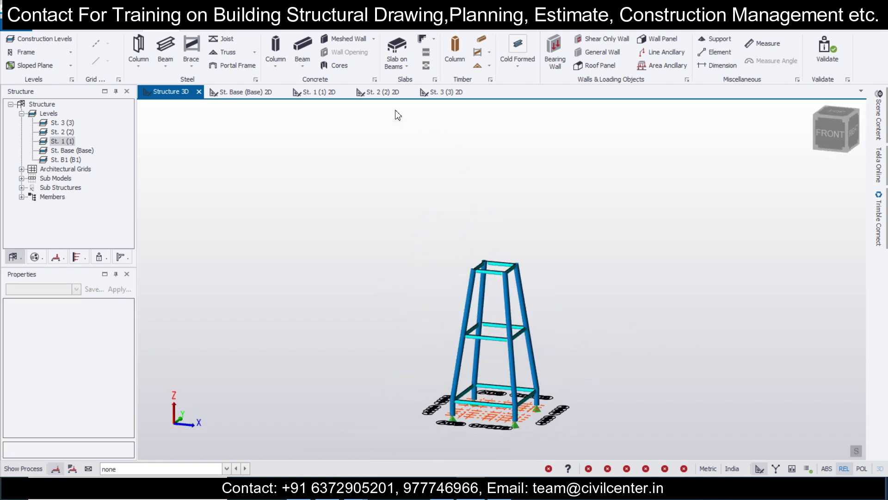
Open the St. 3 plan, cancelling the started steel beam command.
click(383, 92)
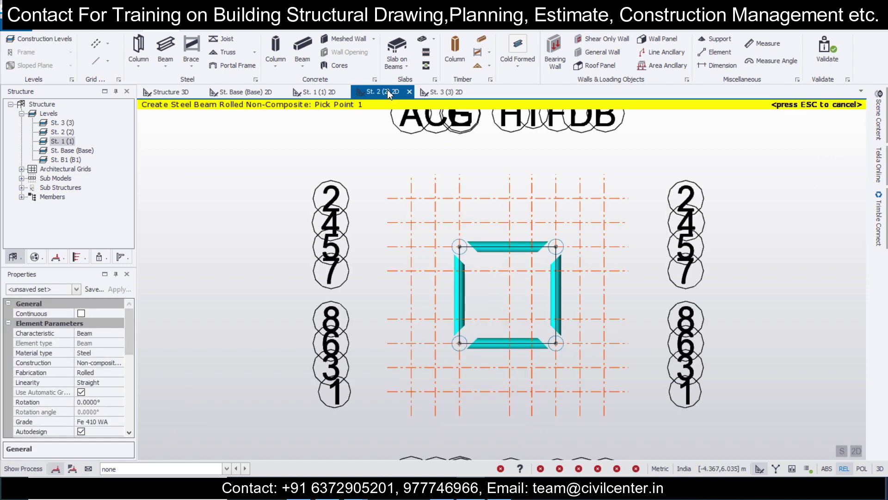
click(446, 93)
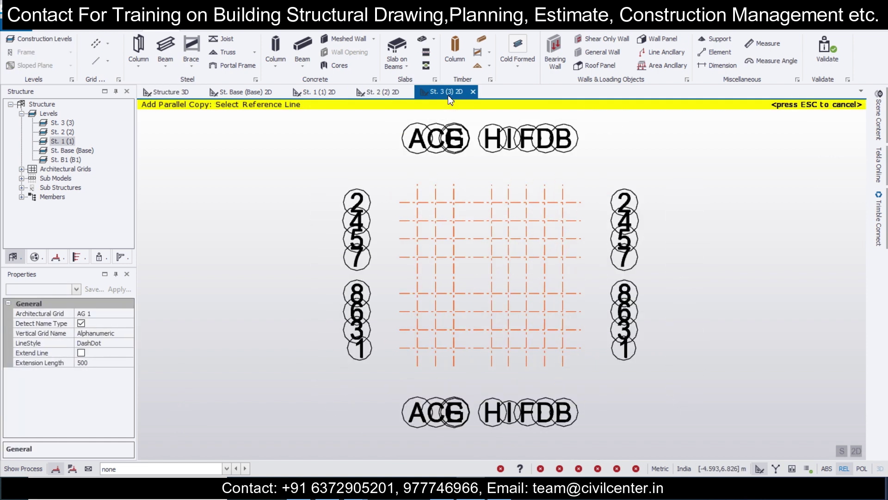
click(166, 46)
scroll(135, 370, down, 3)
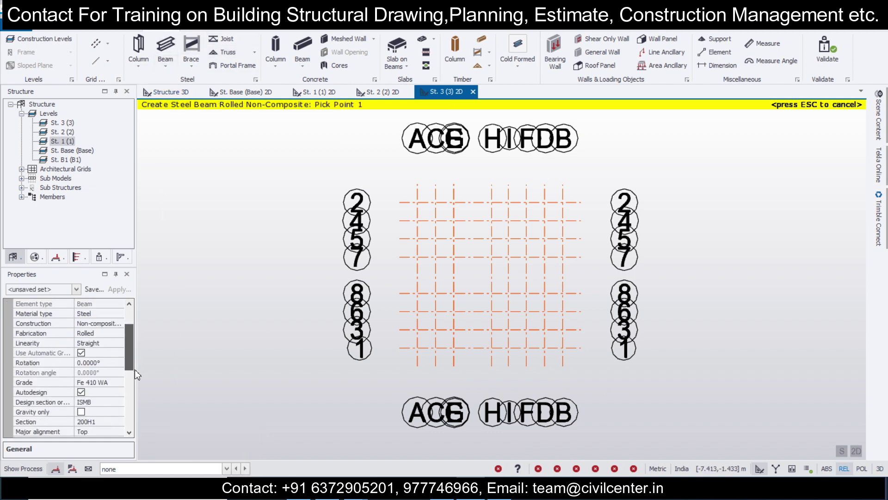
scroll(135, 369, down, 3)
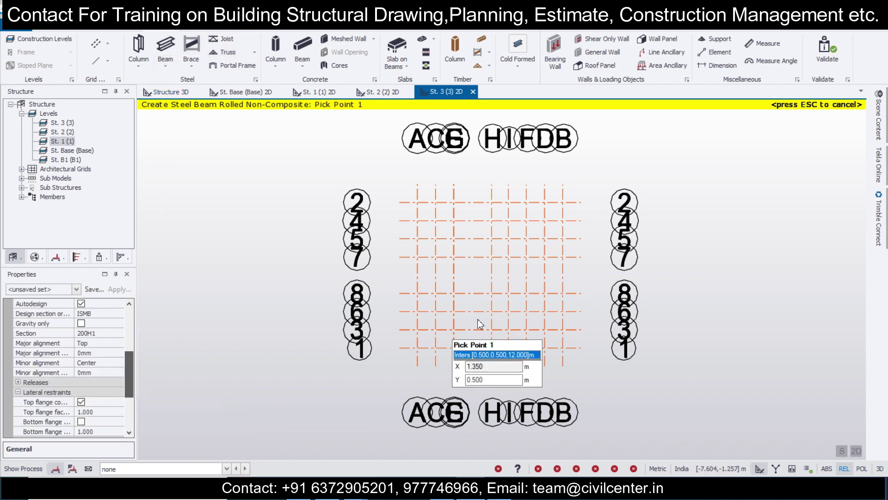
scroll(457, 200, up, 3)
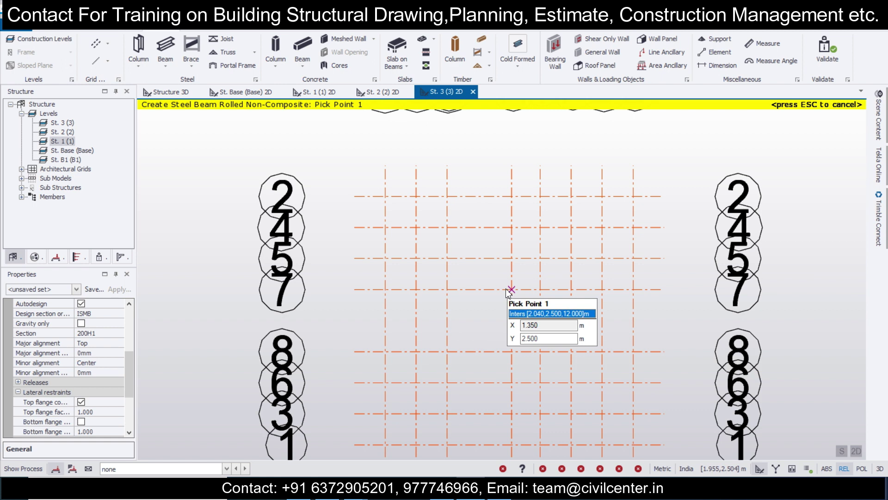
scroll(509, 289, down, 2)
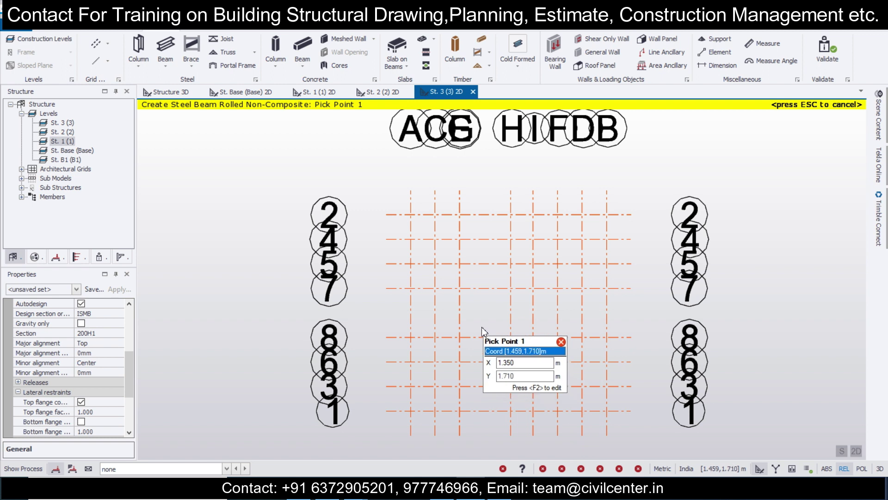
key(Escape)
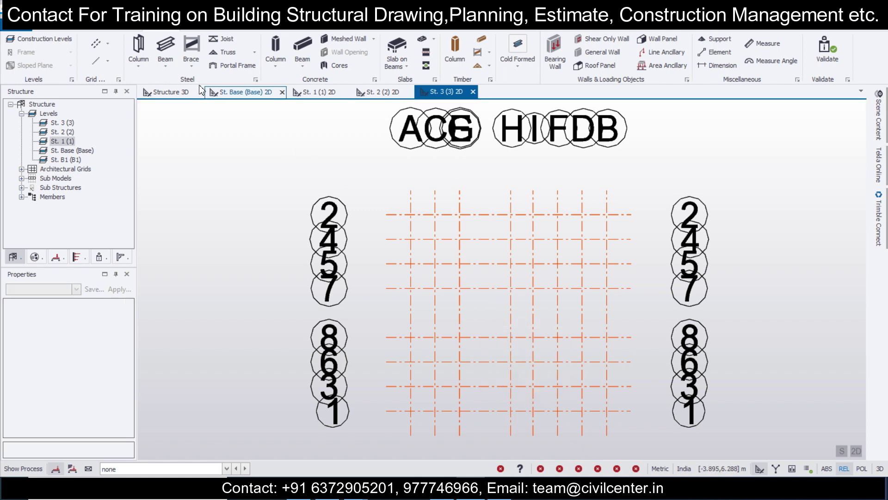
Add parallel grid line J offset 0.5 m from grid line E.
click(109, 46)
click(119, 69)
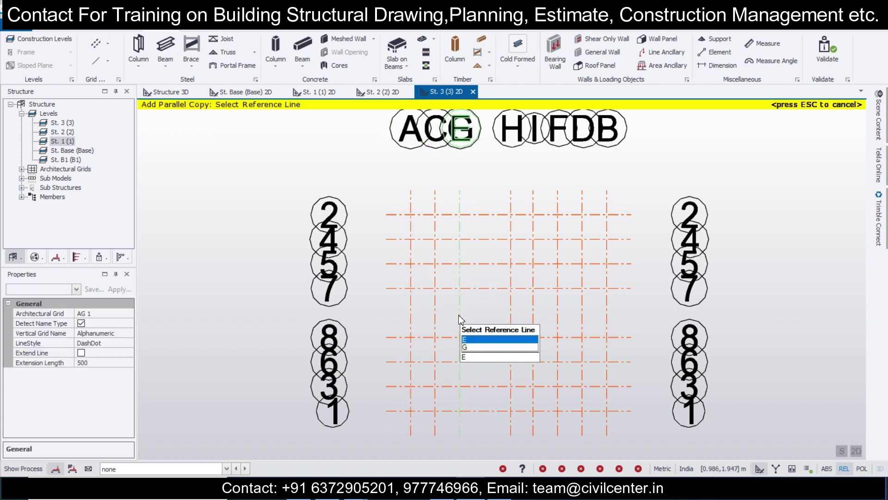
click(472, 340)
key(F2)
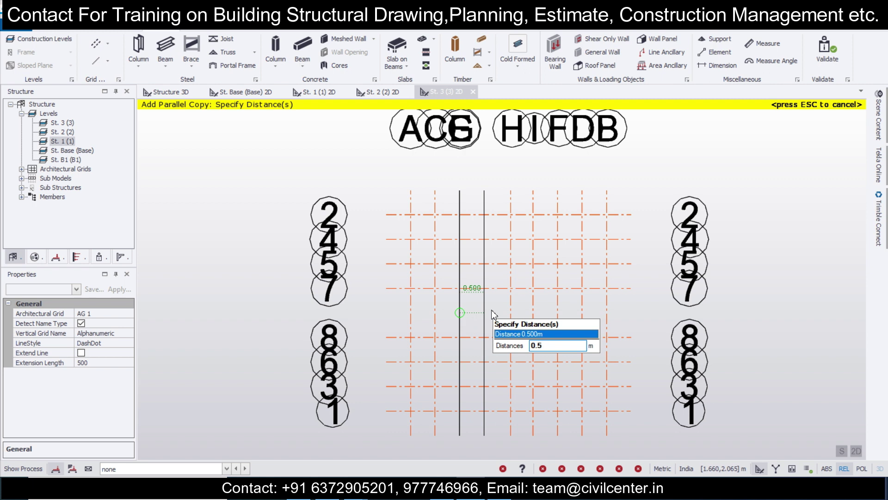
text(0.5)
key(Return)
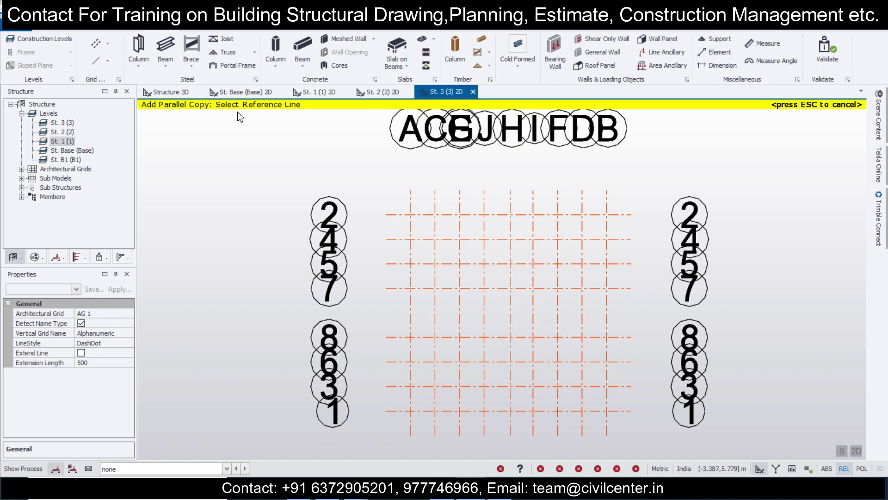
Draw four steel beams around a 1 m square at the St. 3 grid centre.
click(163, 47)
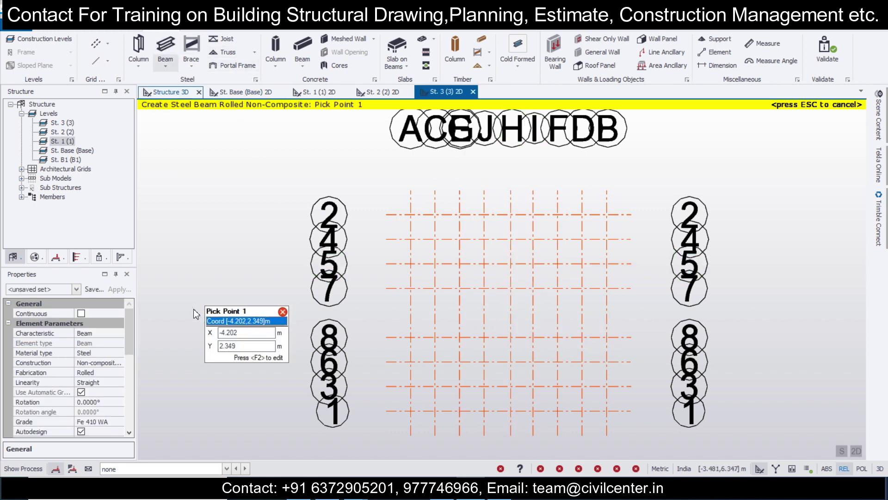
drag(131, 344, 128, 384)
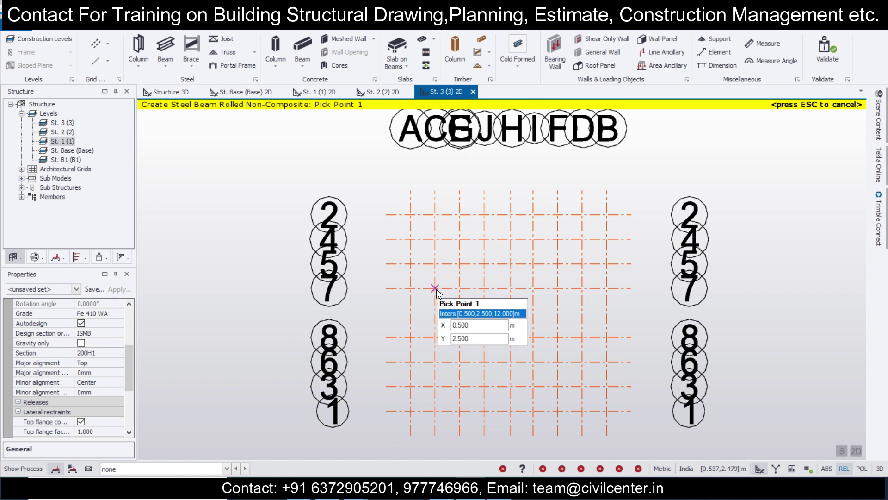
click(485, 280)
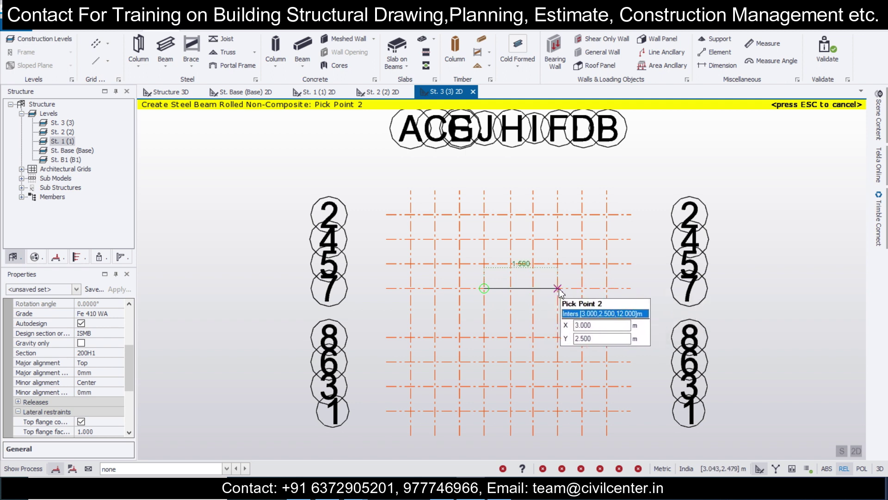
click(533, 288)
click(534, 289)
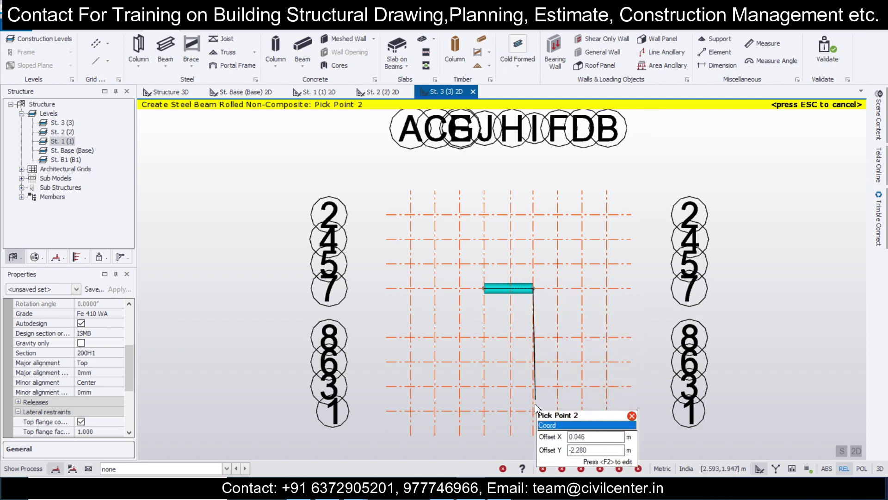
click(534, 338)
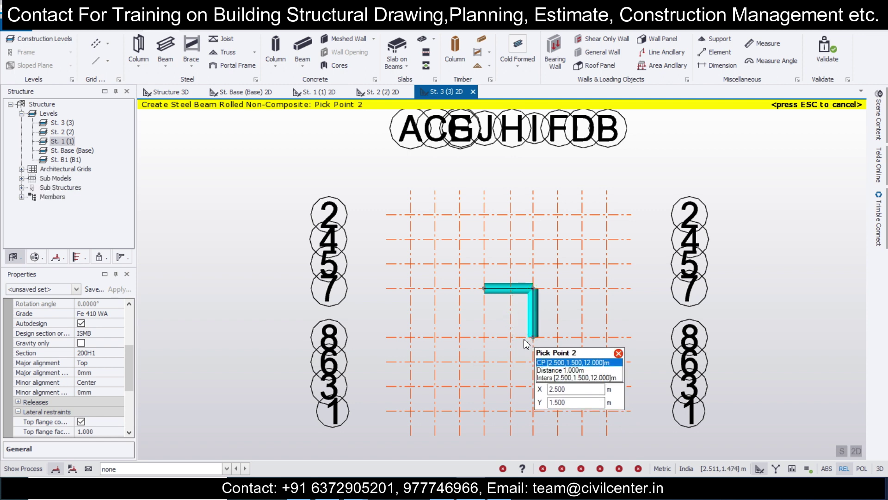
click(485, 337)
click(485, 337)
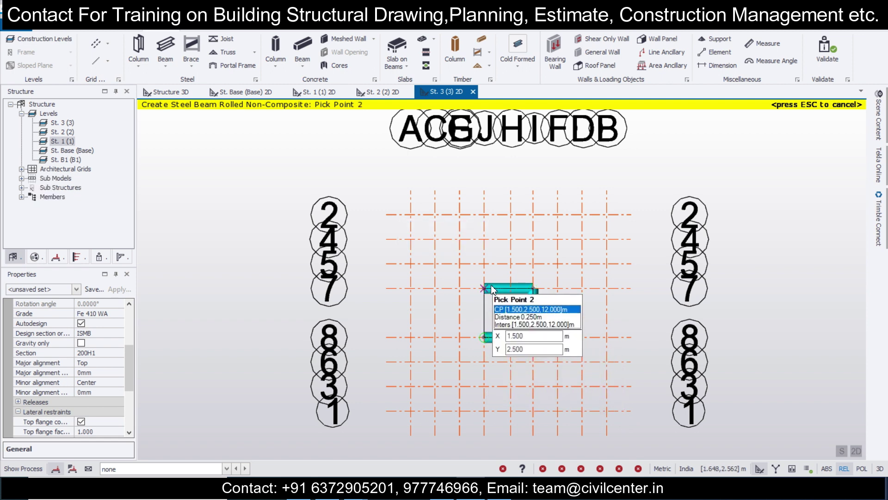
click(486, 287)
key(Escape)
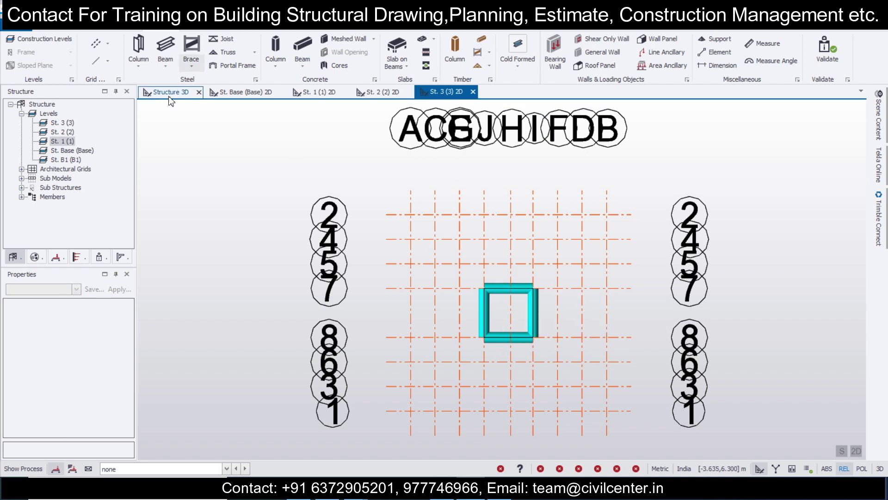
click(169, 92)
Snap the tops of columns SC A/1, SC B/1 and SC B/2 to the top frame corners.
scroll(561, 218, up, 5)
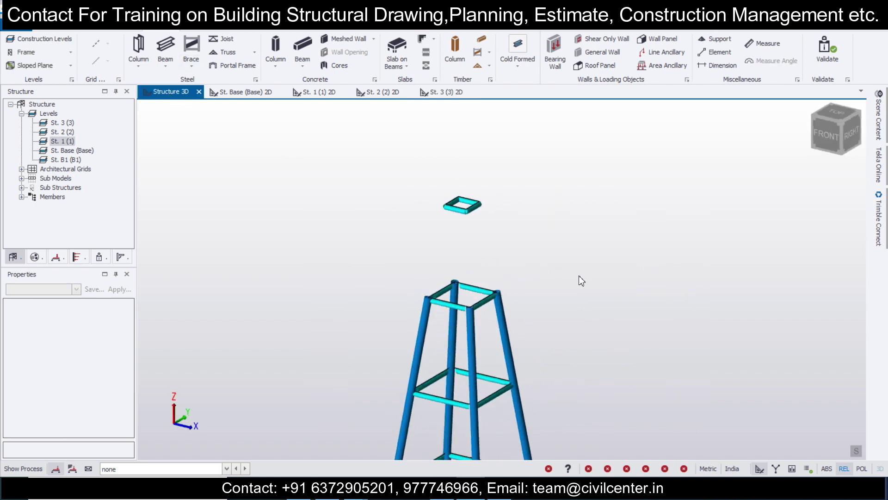
click(417, 336)
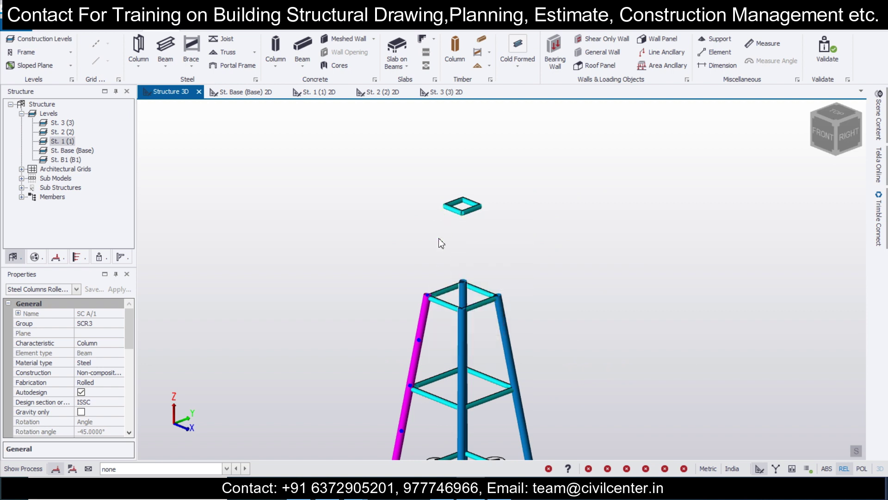
click(430, 298)
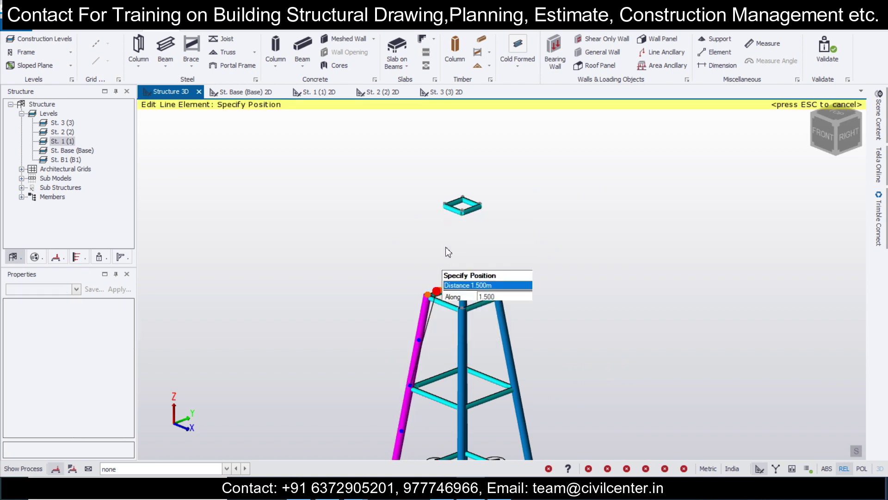
click(444, 204)
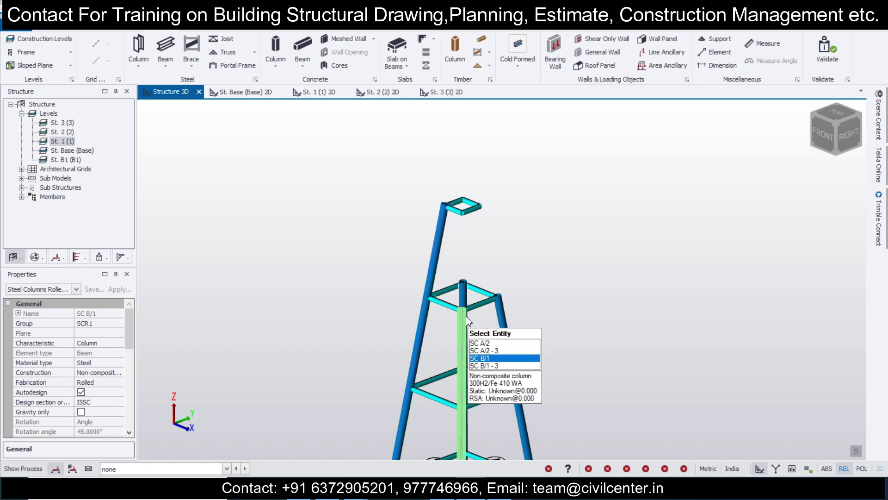
click(465, 315)
click(464, 308)
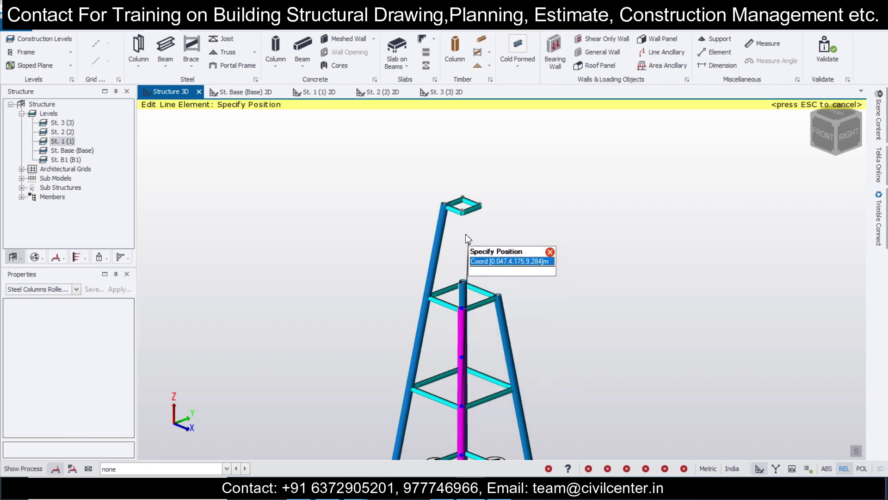
click(463, 211)
click(503, 313)
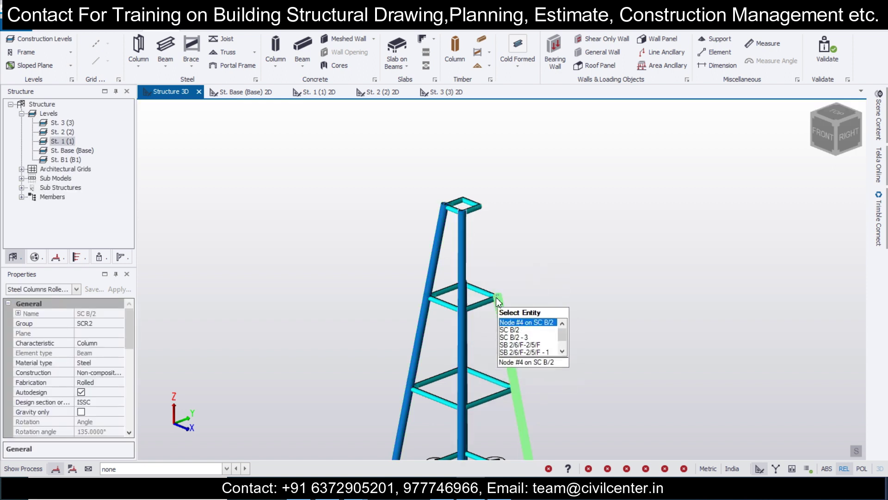
click(497, 300)
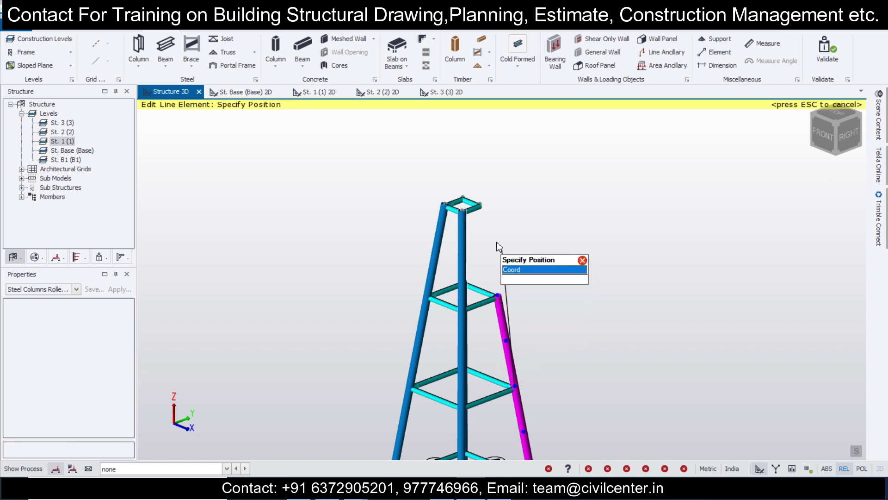
click(481, 204)
Snap column SC A/2's top to the last top frame corner and review the tower.
middle_drag(540, 293, 379, 310)
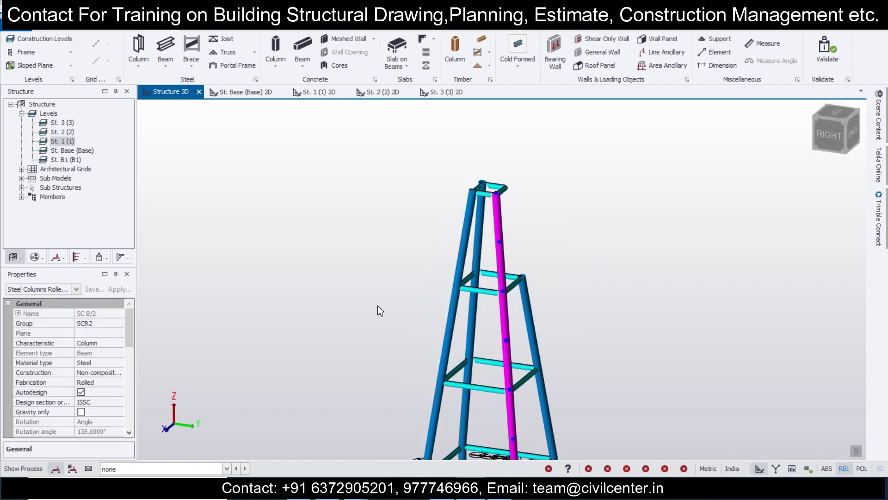
click(523, 280)
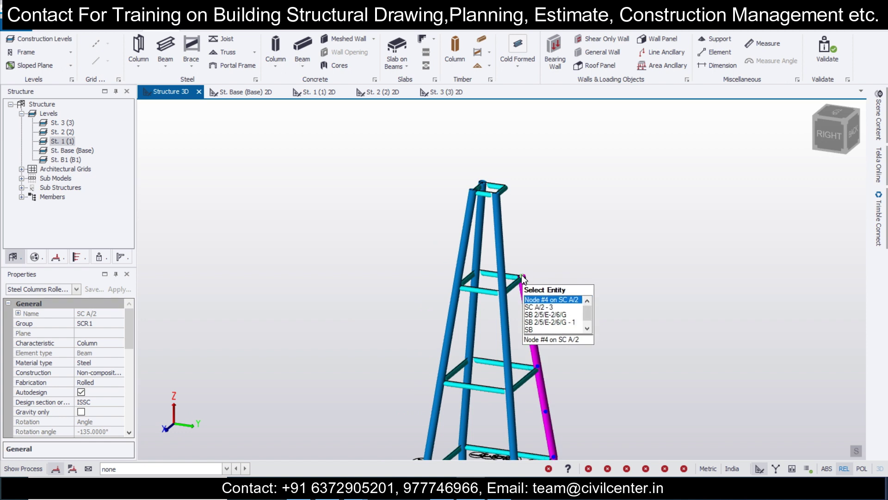
click(522, 276)
click(506, 188)
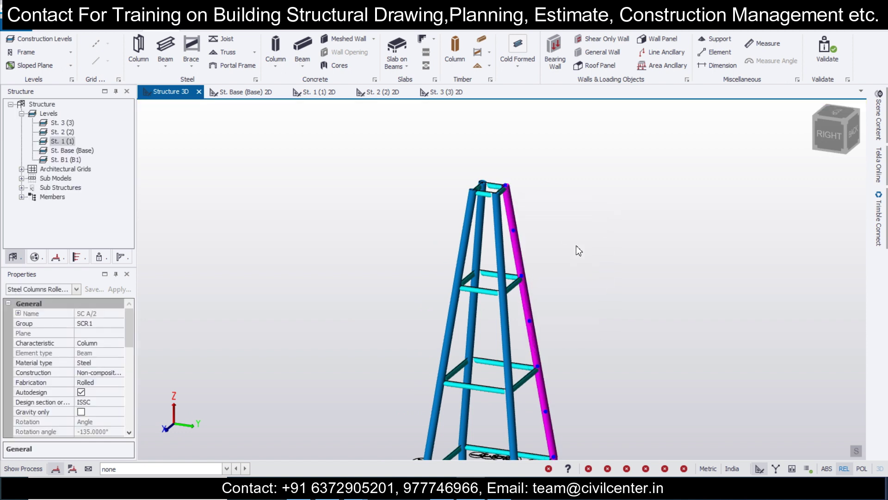
scroll(584, 270, down, 2)
middle_drag(590, 272, 731, 344)
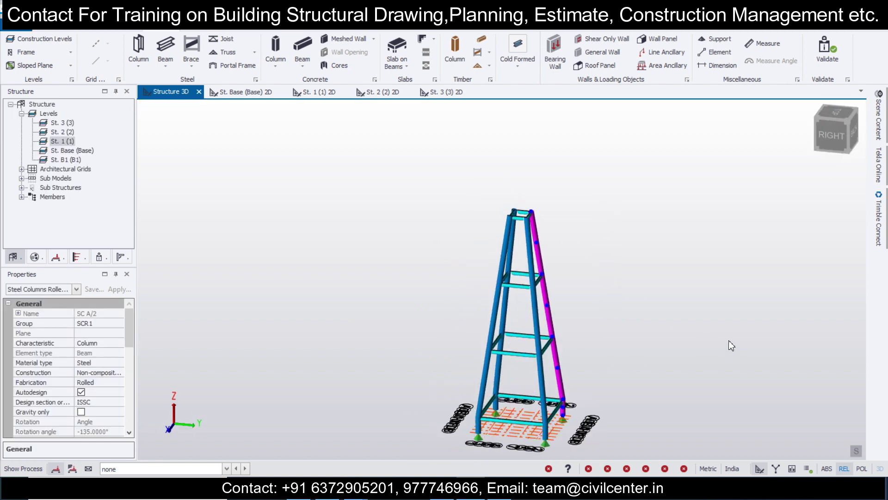
scroll(674, 327, up, 2)
click(694, 362)
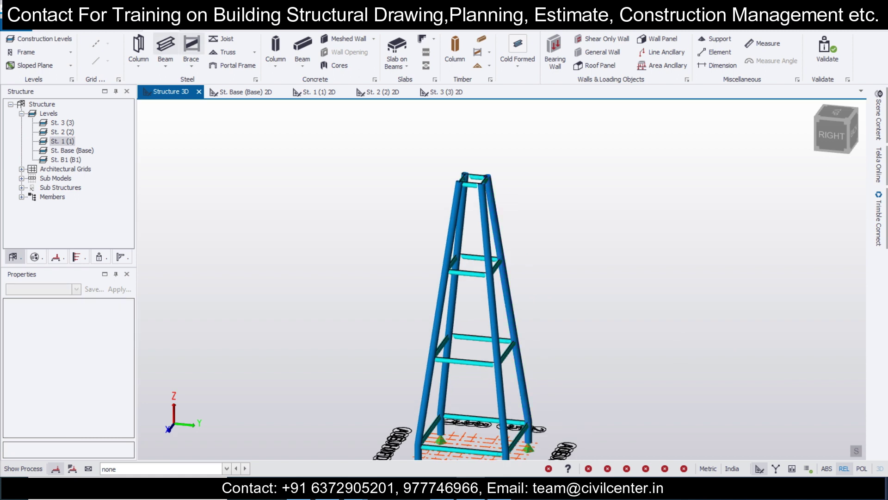
Show the Status validation checks, orbit and pan the tower, then open the St. 2 (2) plan.
click(99, 257)
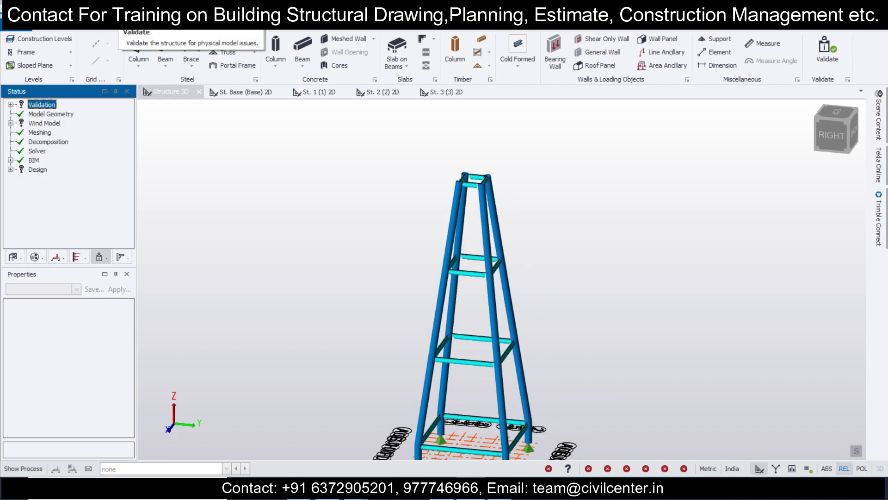
scroll(731, 390, down, 3)
middle_drag(689, 400, 569, 401)
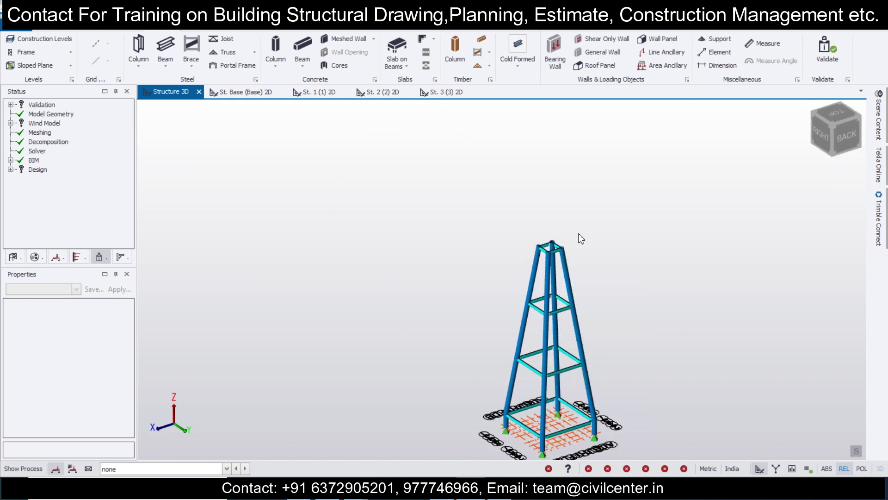
scroll(581, 239, up, 5)
scroll(555, 279, down, 4)
middle_drag(647, 333, 548, 215)
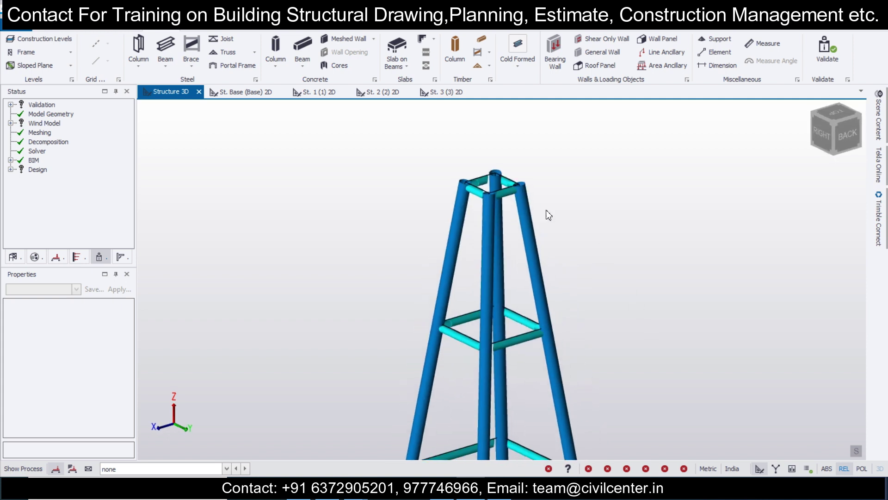
click(382, 92)
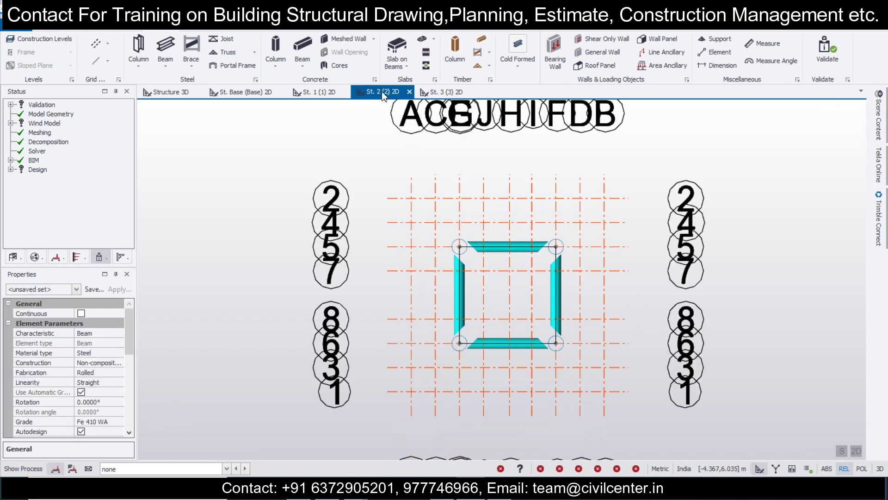
Create three infill beams of section 50M across the St. 2 square bay.
click(202, 31)
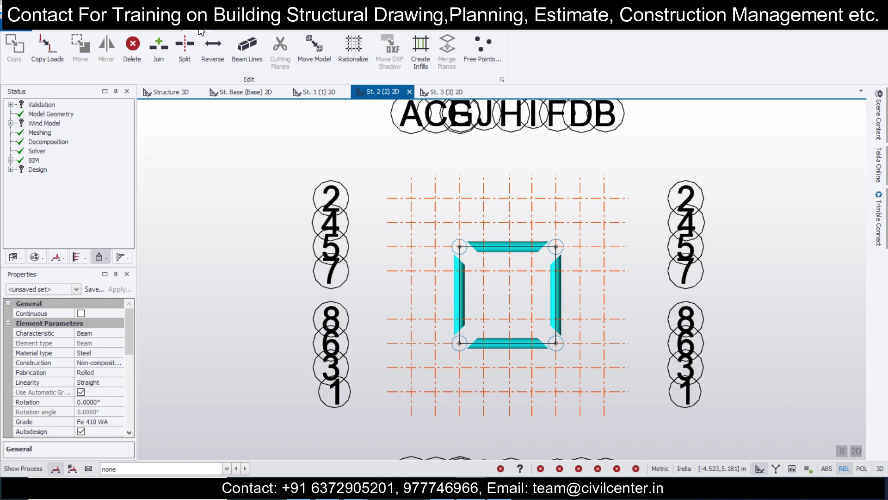
click(419, 61)
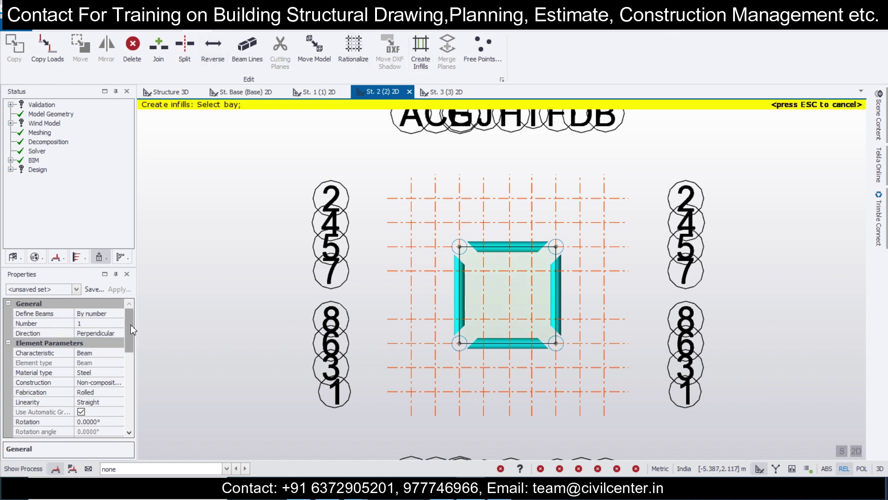
scroll(131, 318, down, 1)
scroll(129, 323, up, 1)
click(111, 324)
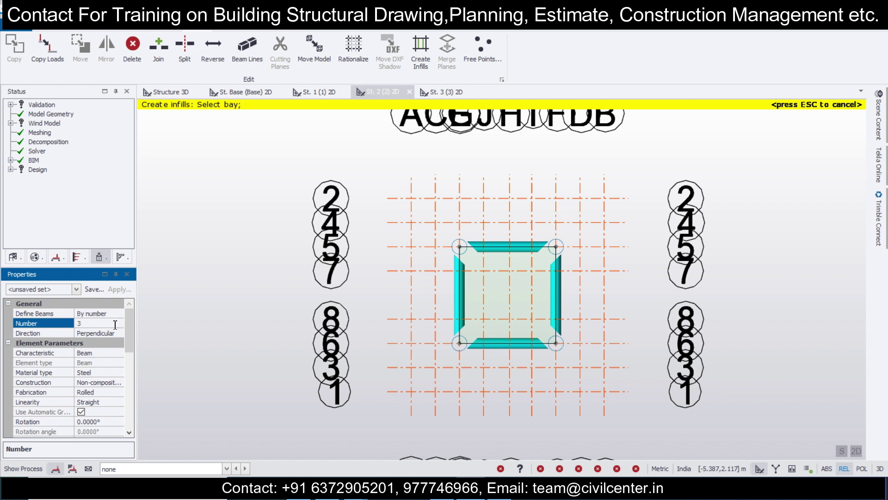
drag(128, 333, 131, 371)
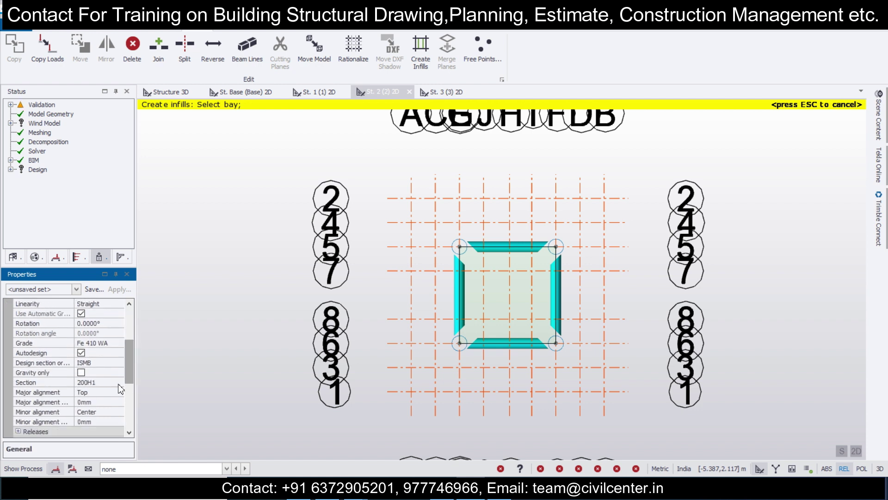
click(119, 383)
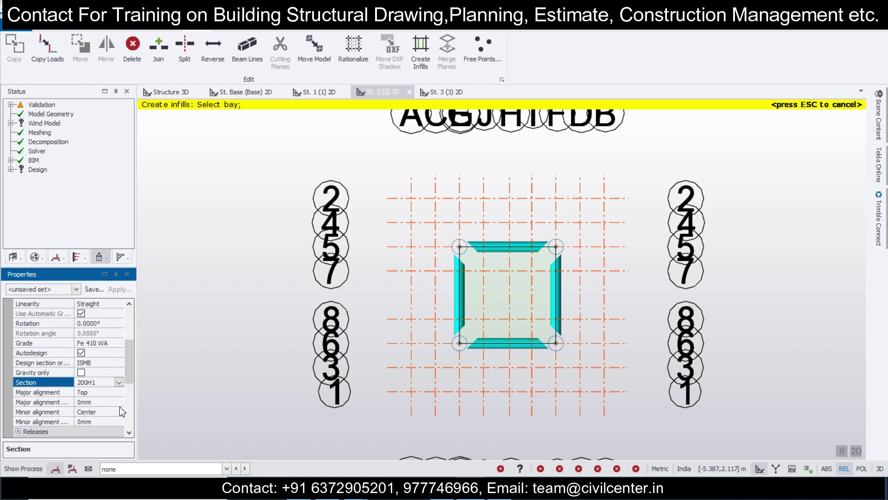
scroll(509, 261, up, 3)
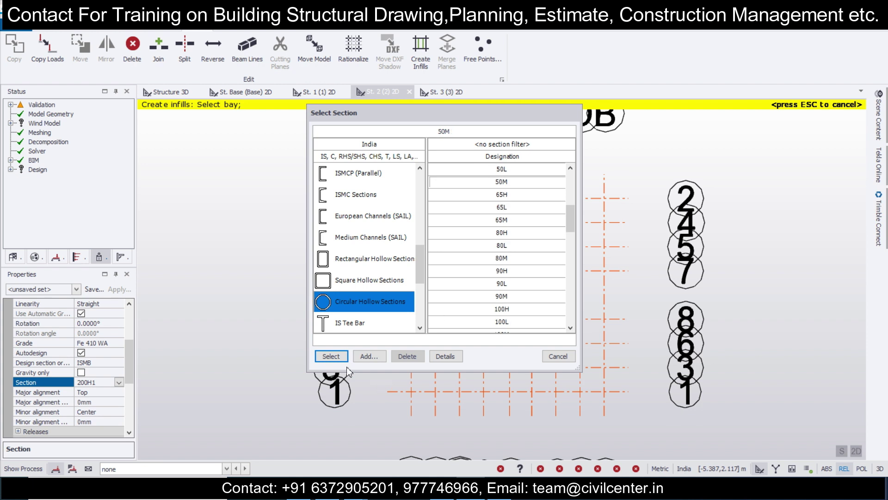
click(331, 356)
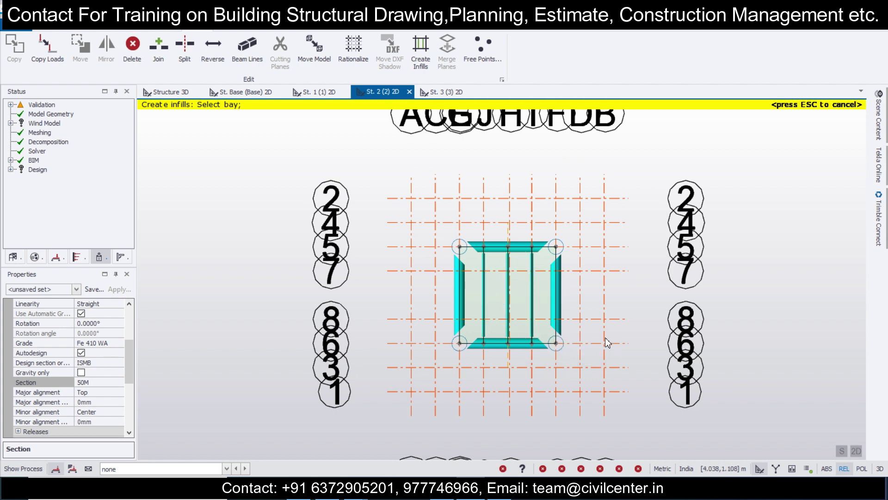
click(319, 92)
Review the whole tower in 3D, then bring up the St. 3 (3) floor plan.
click(170, 92)
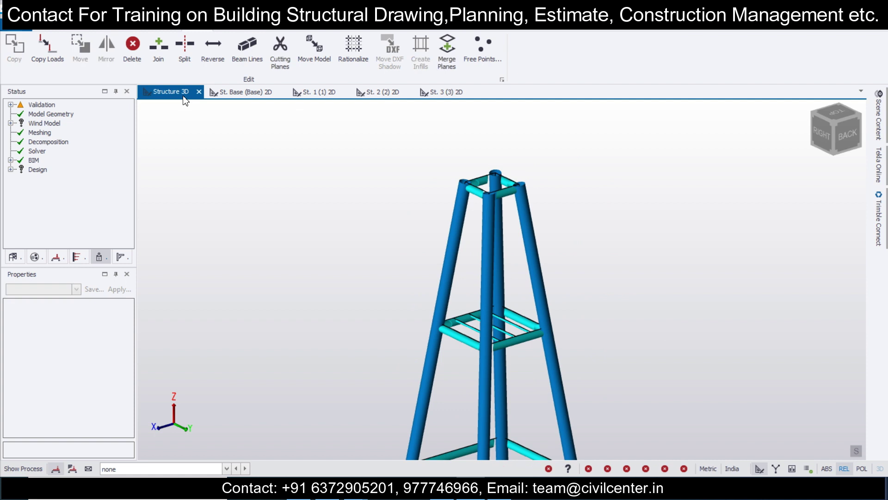
middle_drag(657, 302, 649, 334)
scroll(602, 297, down, 2)
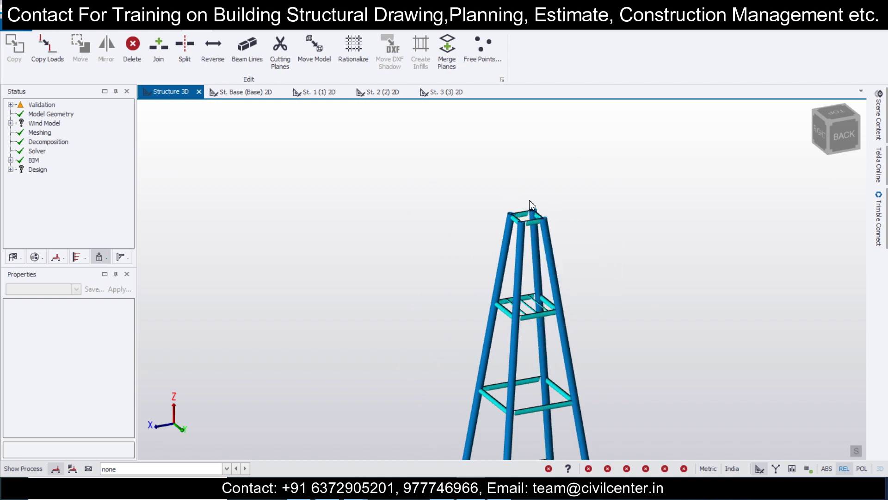
click(452, 93)
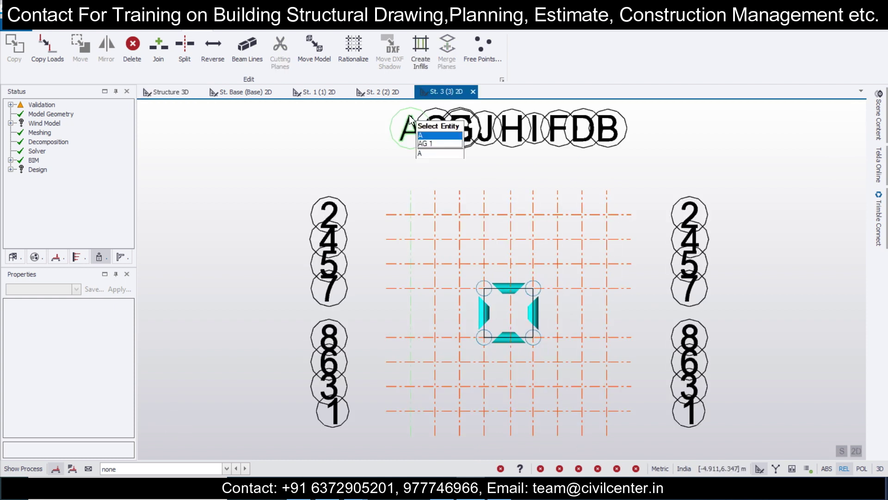
Add three 50M infill beams across the St. 3 bay.
click(419, 55)
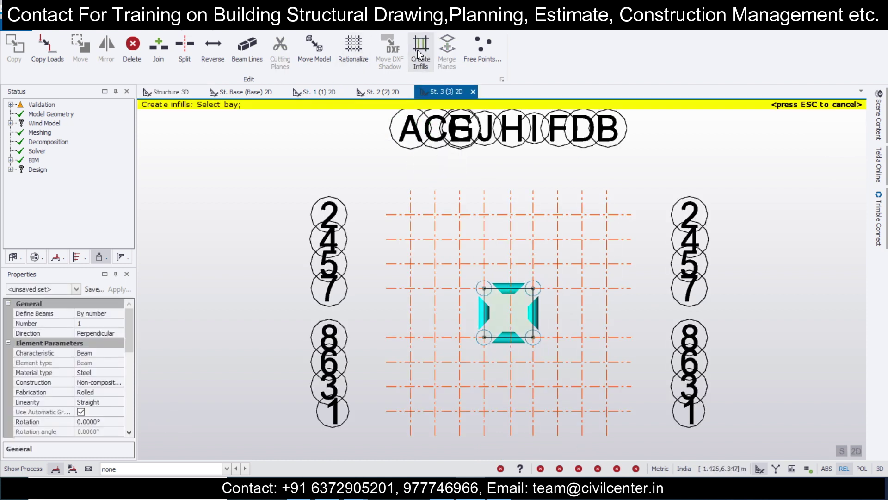
click(112, 324)
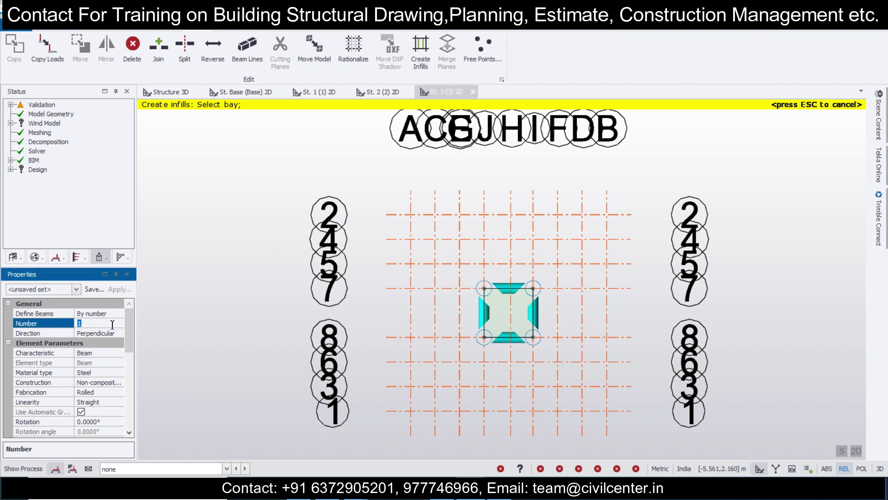
drag(128, 340, 129, 378)
mouse_move(491, 344)
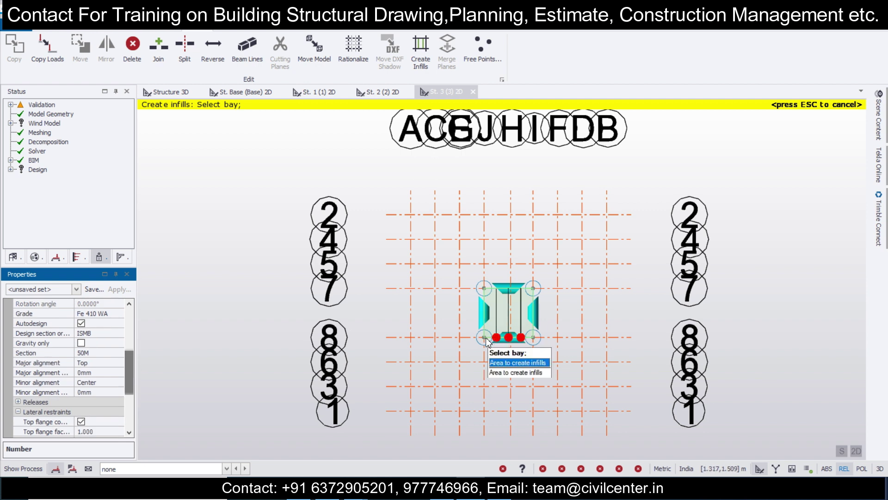
click(517, 306)
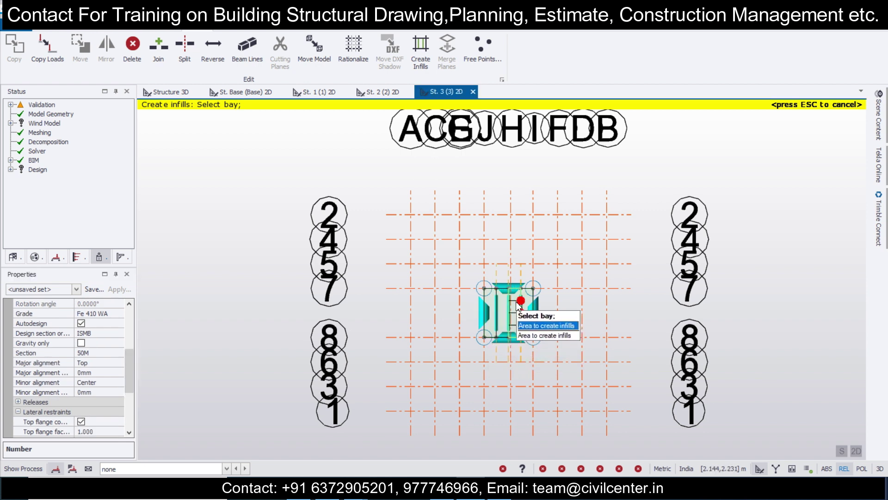
click(296, 94)
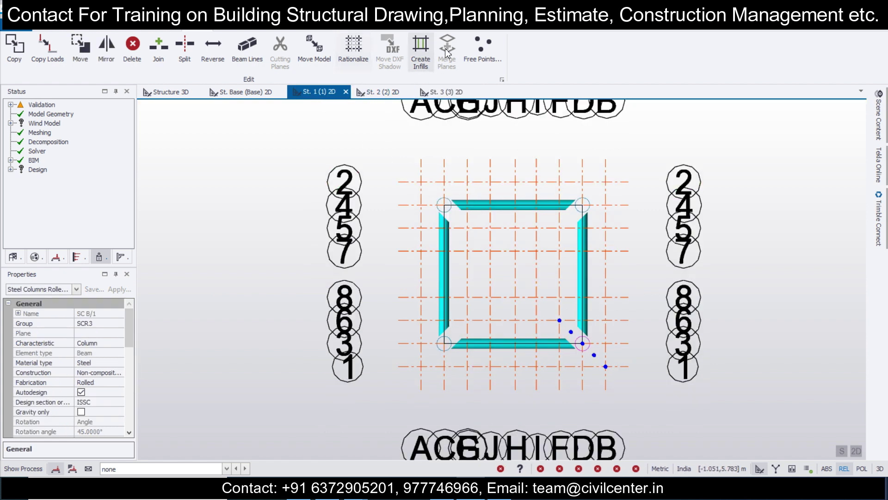
Add five infill beams across the St. 1 bay.
click(430, 49)
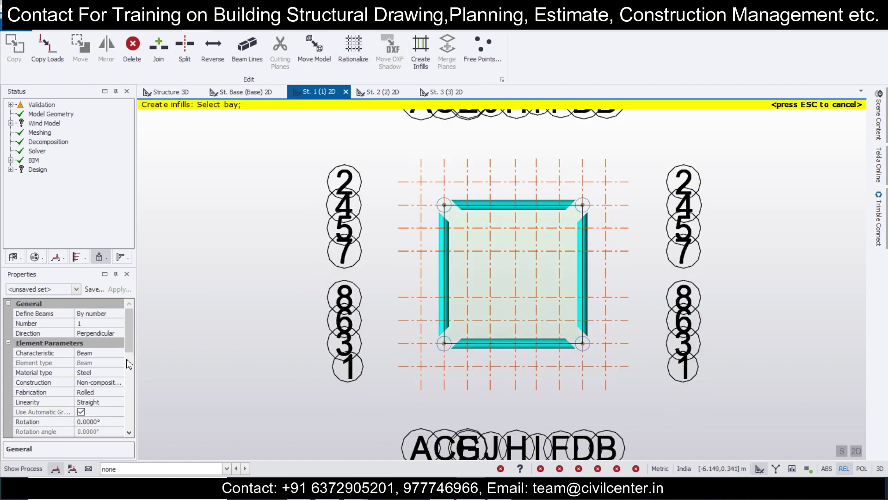
click(107, 323)
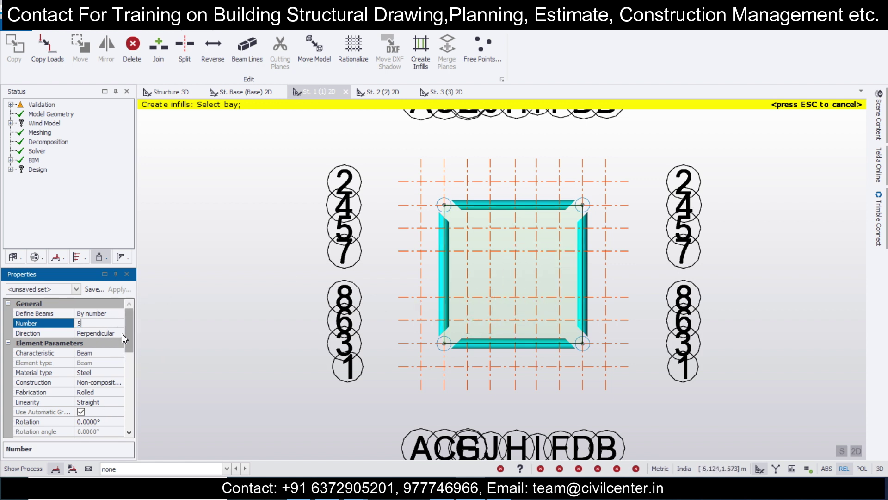
click(110, 324)
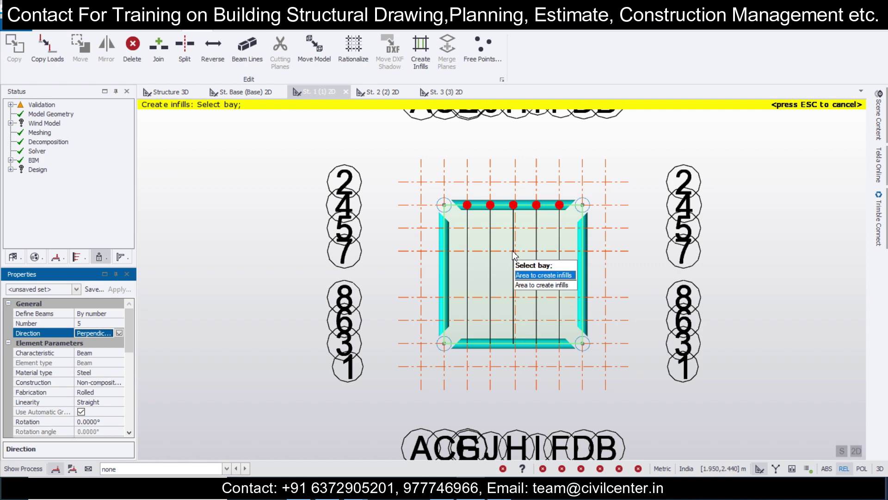
click(510, 278)
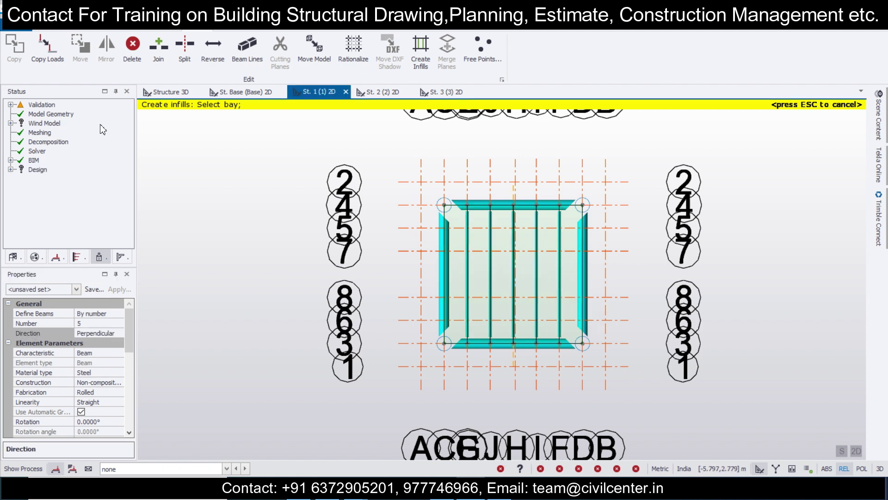
Inspect the tower's infilled rings in the Structure 3D view.
click(154, 95)
scroll(374, 200, down, 4)
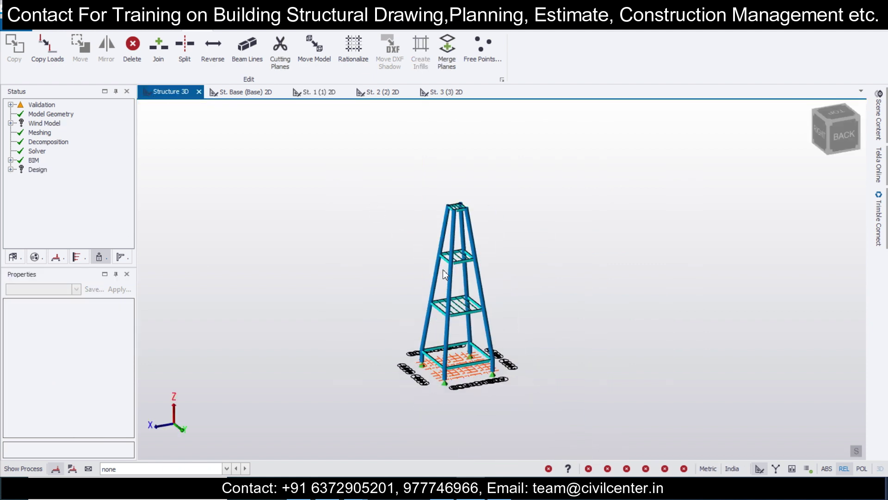
middle_drag(507, 341, 585, 333)
scroll(527, 370, up, 4)
scroll(529, 371, down, 3)
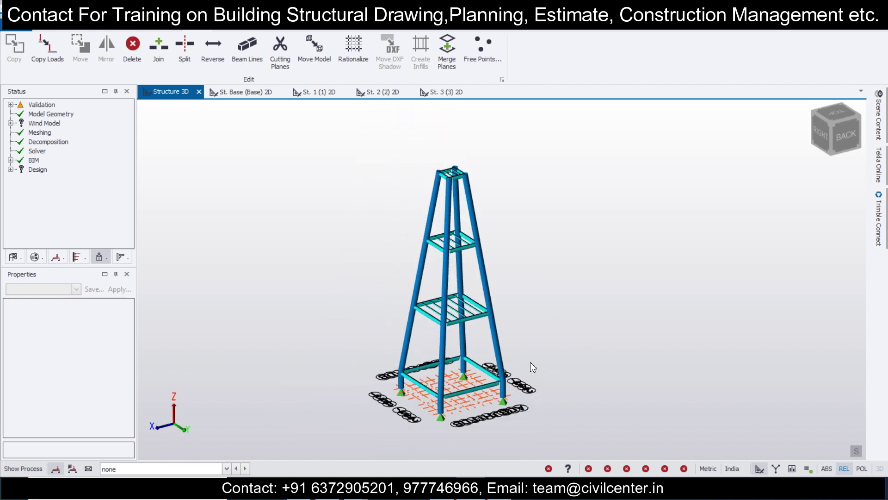
Fill the base level bay with eight infill beams.
click(254, 96)
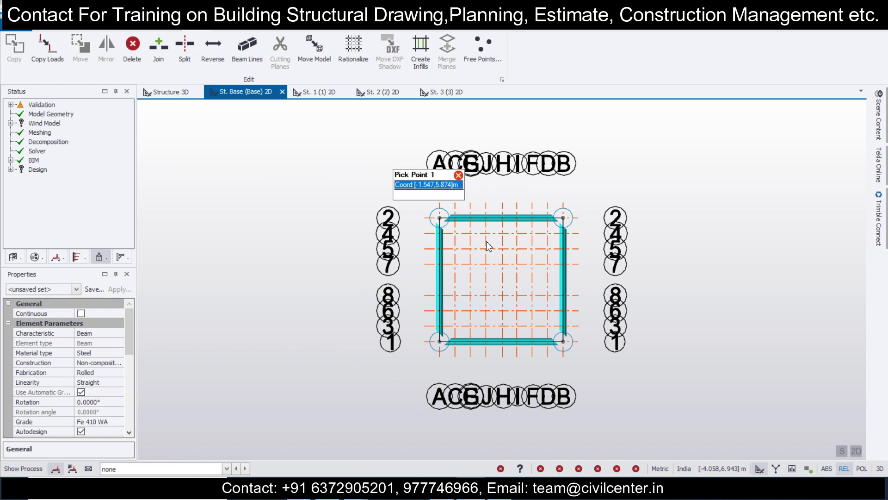
click(418, 63)
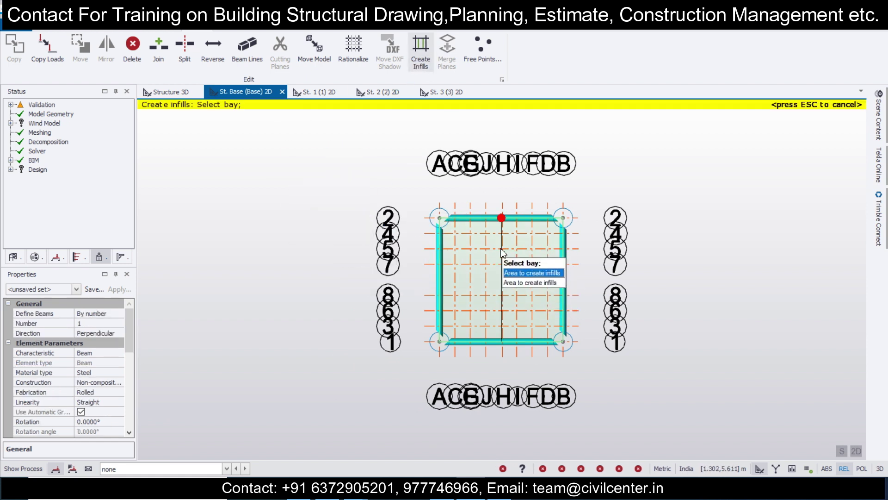
click(106, 324)
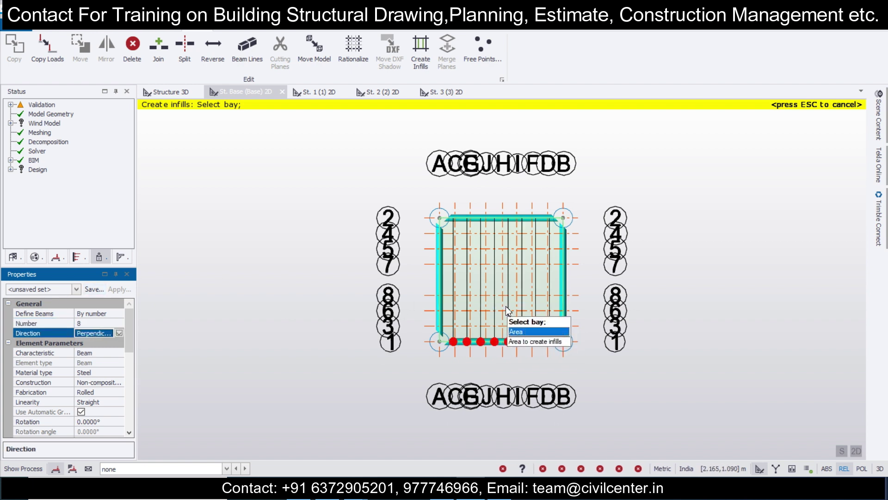
click(509, 270)
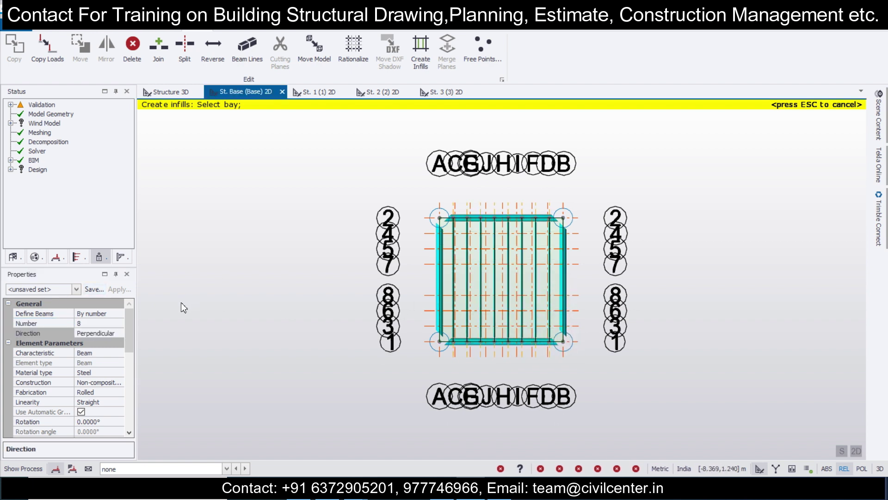
Orbit the 3D tower to check the new base infills alongside the upper rings.
click(170, 92)
middle_drag(625, 380, 571, 387)
scroll(571, 387, down, 3)
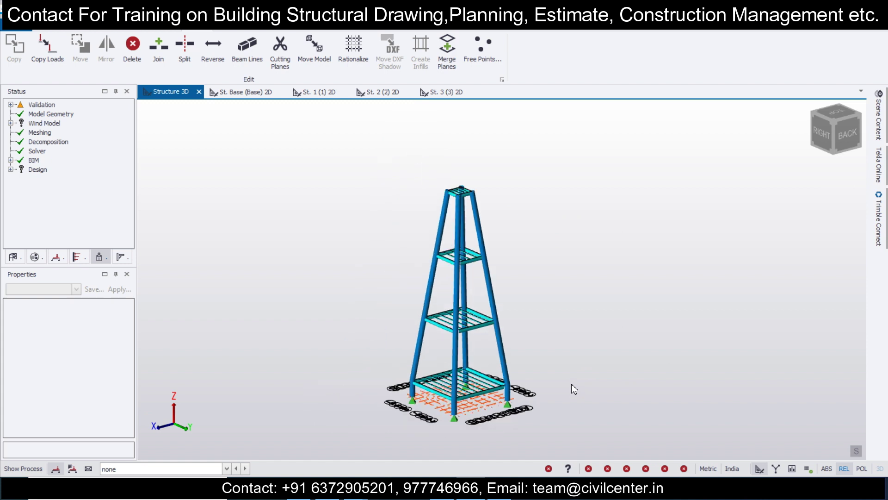
scroll(531, 331, down, 2)
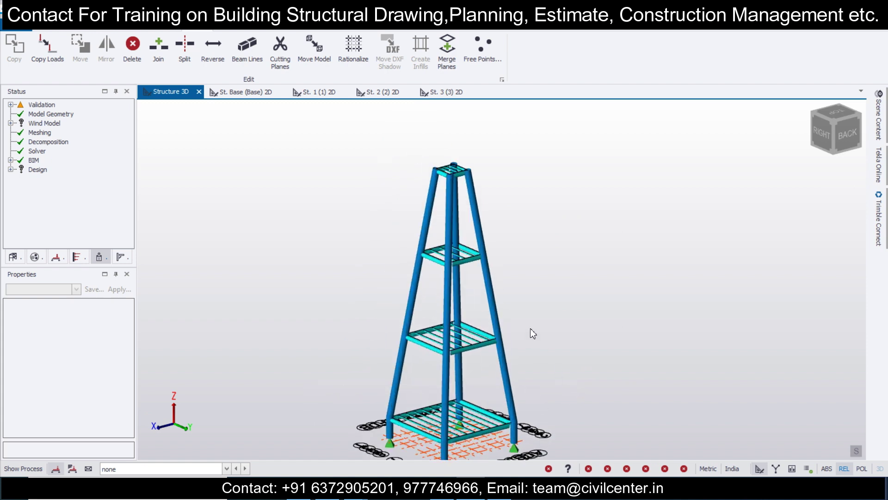
middle_drag(580, 357, 520, 343)
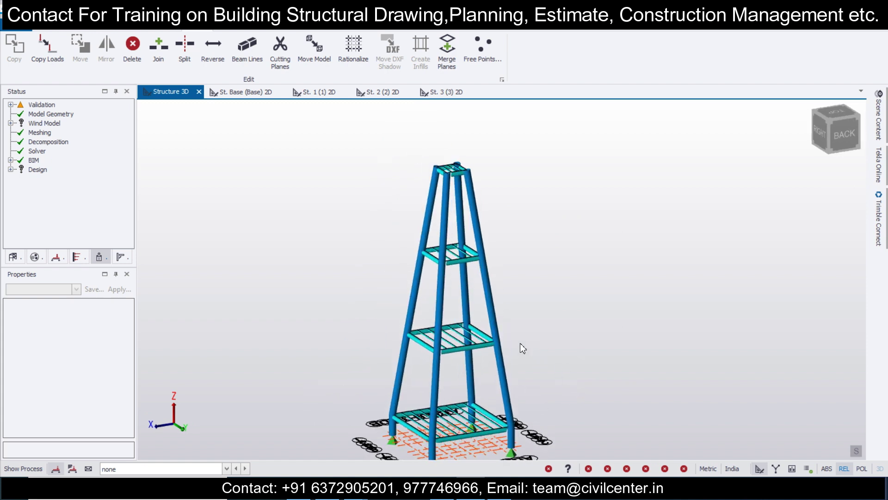
click(160, 31)
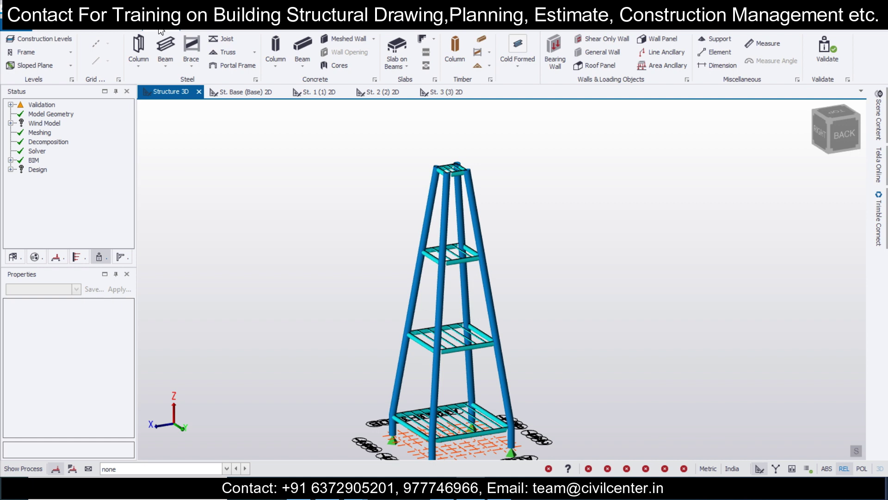
Place an X-shaped steel brace across the first tower face from its base corners.
click(196, 50)
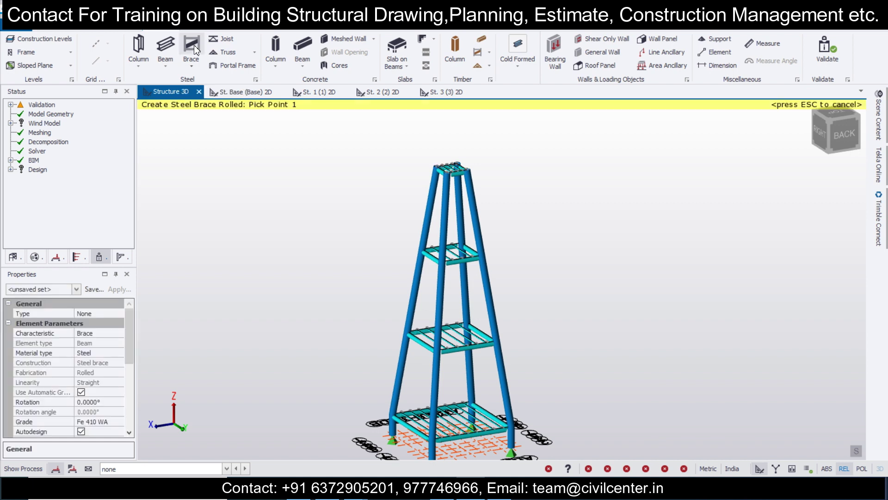
click(192, 70)
click(206, 93)
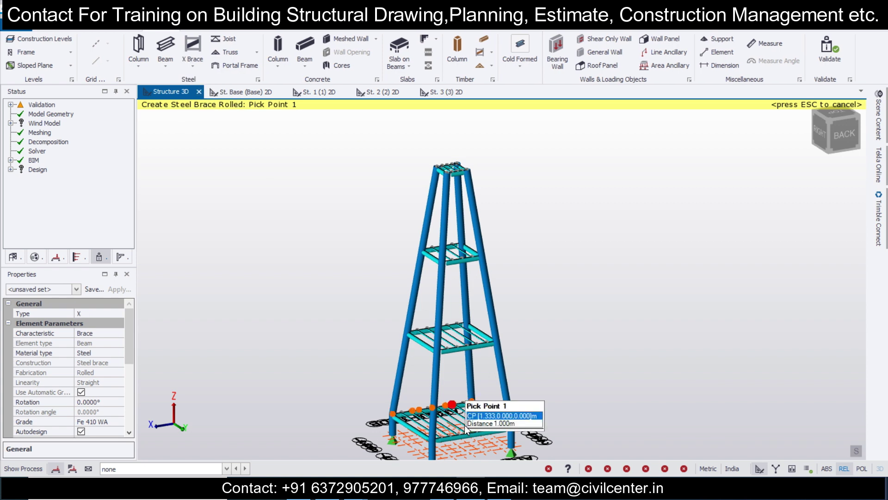
click(442, 448)
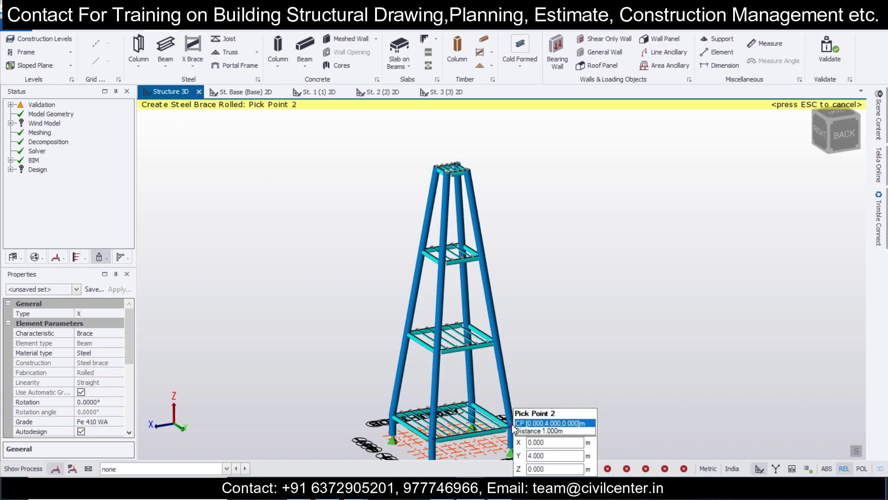
click(510, 451)
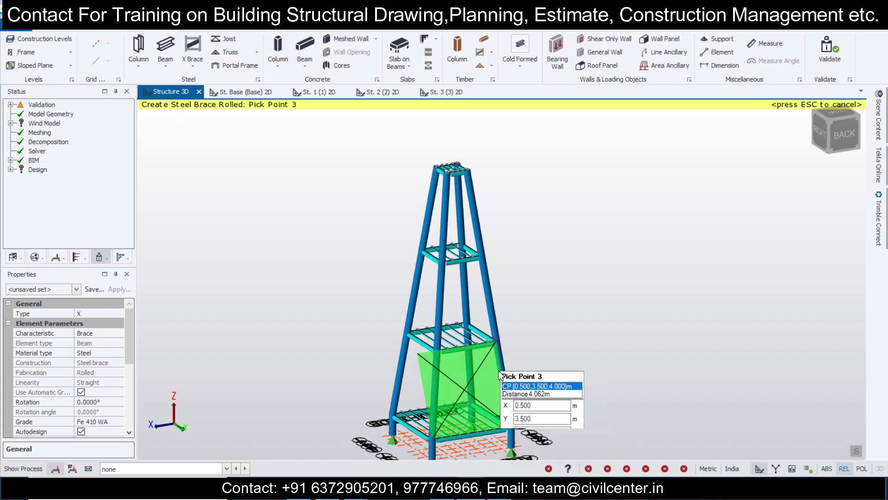
scroll(494, 348, up, 4)
scroll(493, 348, down, 5)
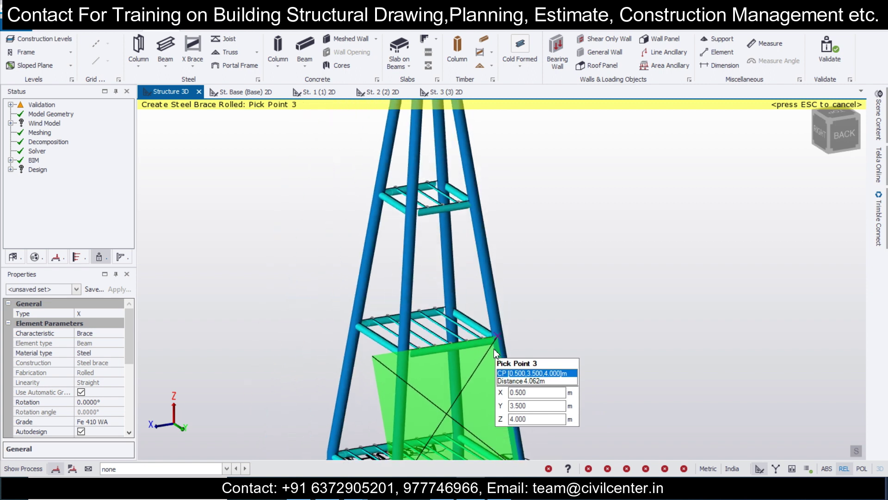
click(494, 349)
Switch to single diagonal braces and add a crossing pair on the front face.
click(193, 67)
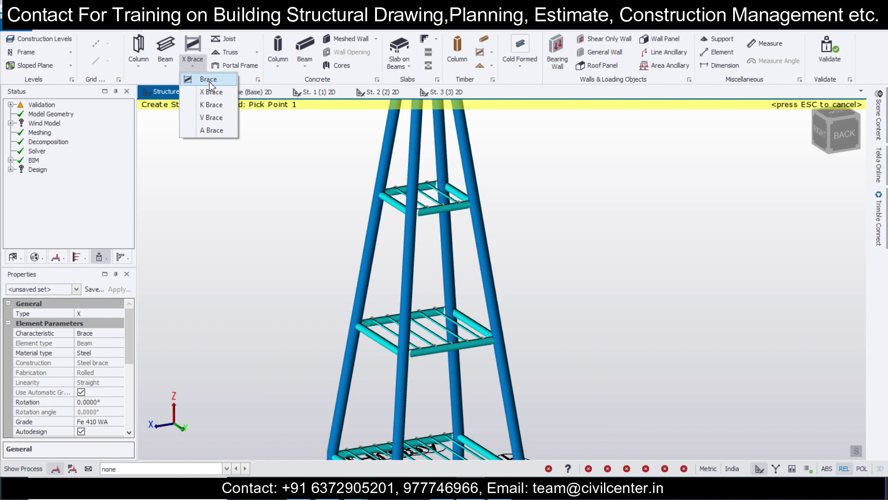
click(210, 81)
scroll(471, 236, down, 4)
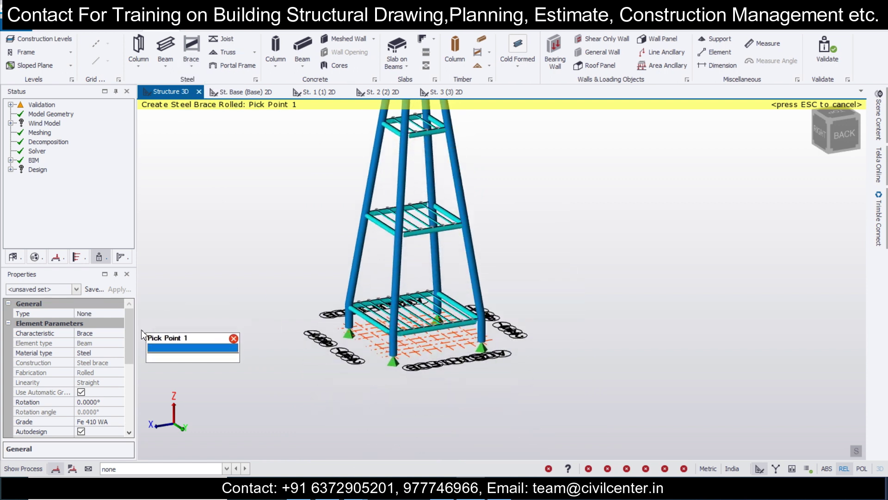
scroll(134, 348, down, 2)
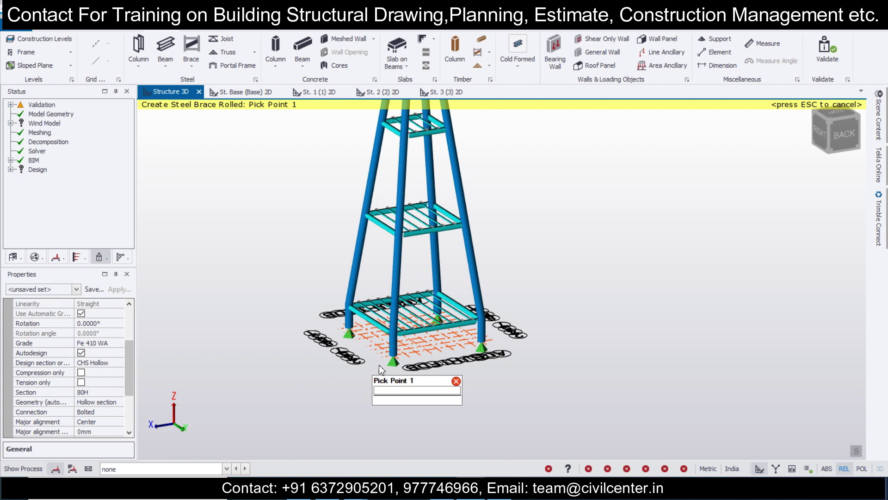
click(393, 330)
click(465, 230)
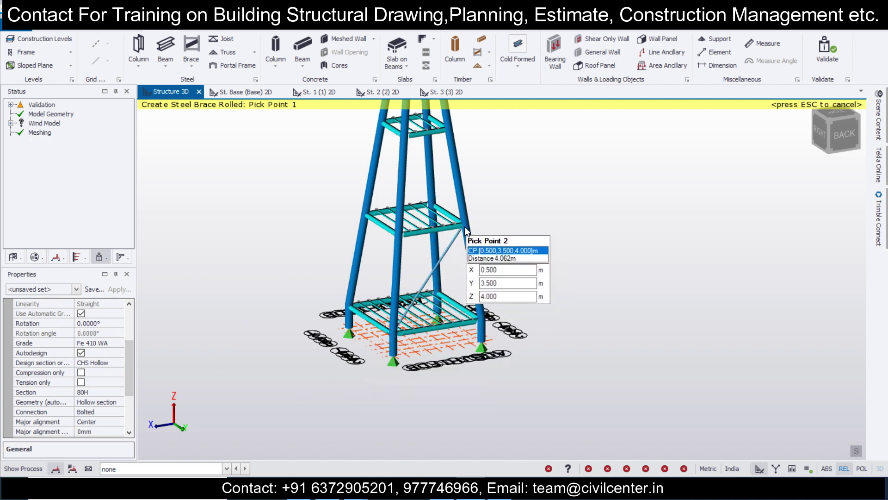
click(487, 318)
click(404, 236)
Add another crossing pair of diagonal braces on an adjacent lower face.
shift+middle_drag(529, 326, 252, 364)
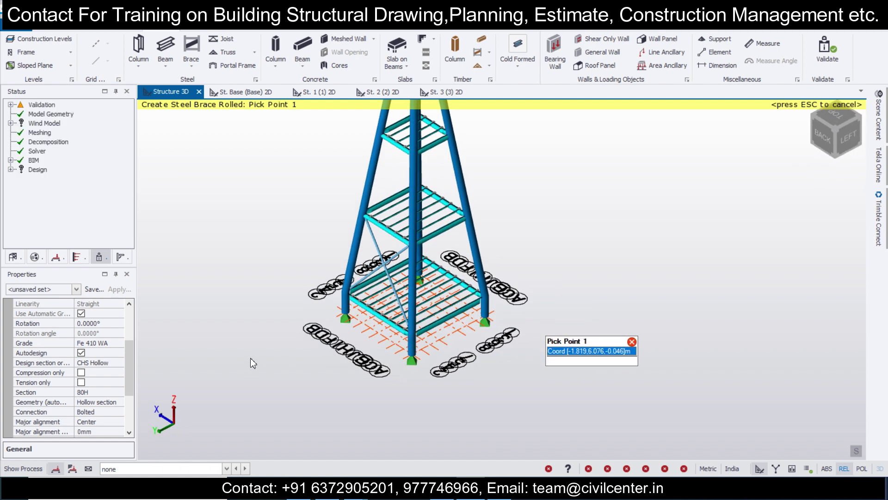
shift+middle_drag(575, 316, 202, 324)
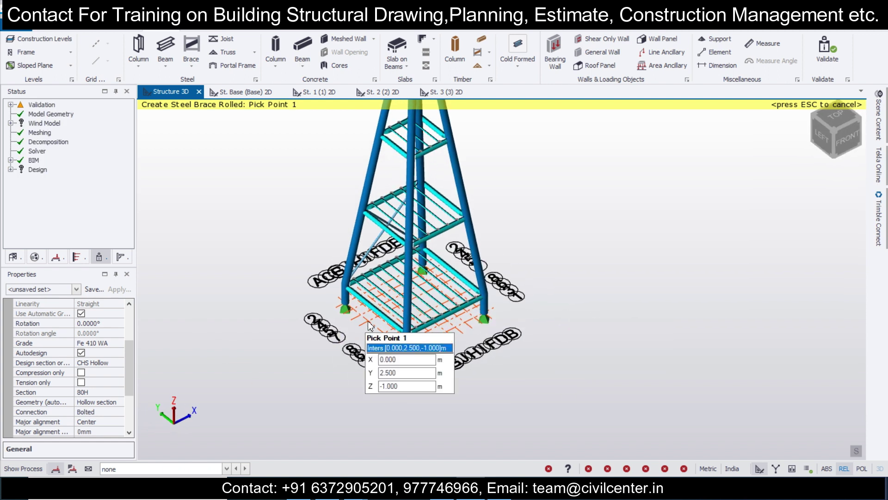
click(407, 337)
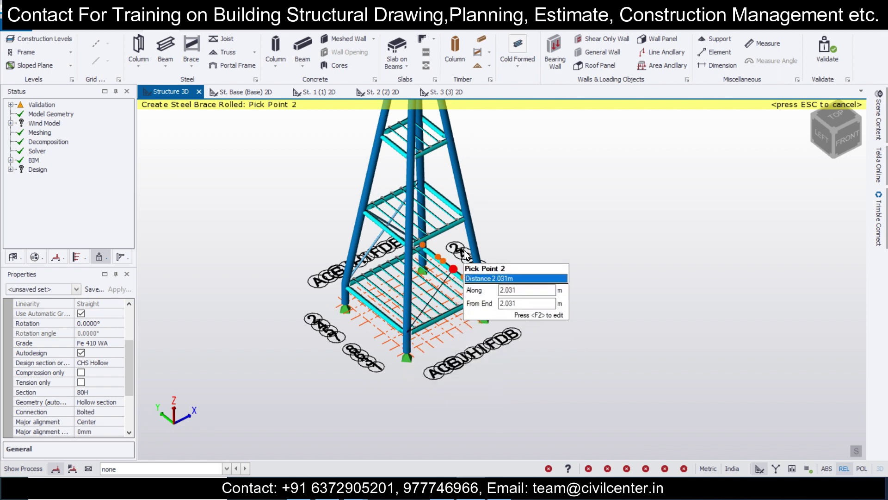
click(464, 221)
click(493, 297)
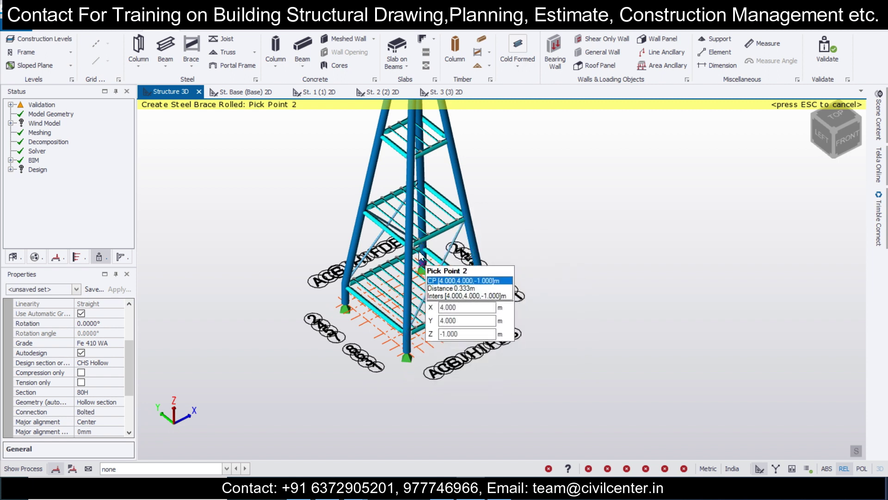
shift+middle_drag(468, 319, 398, 319)
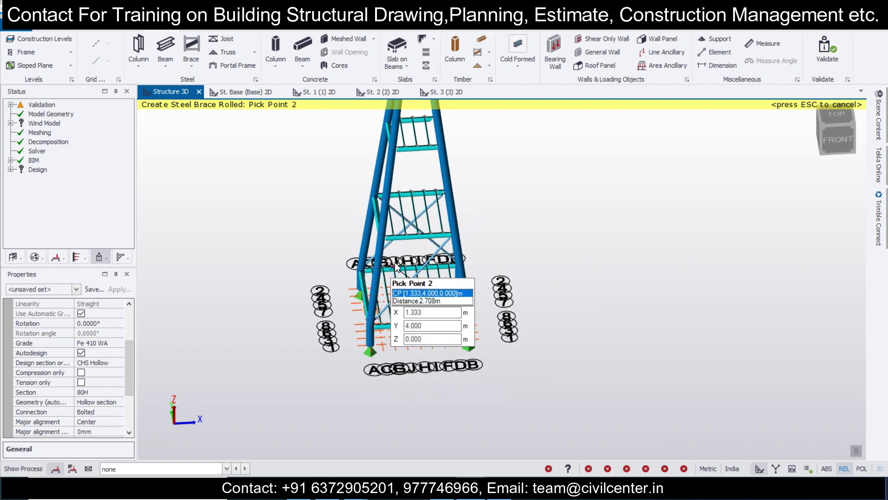
click(382, 239)
shift+middle_drag(549, 312, 416, 301)
key(Escape)
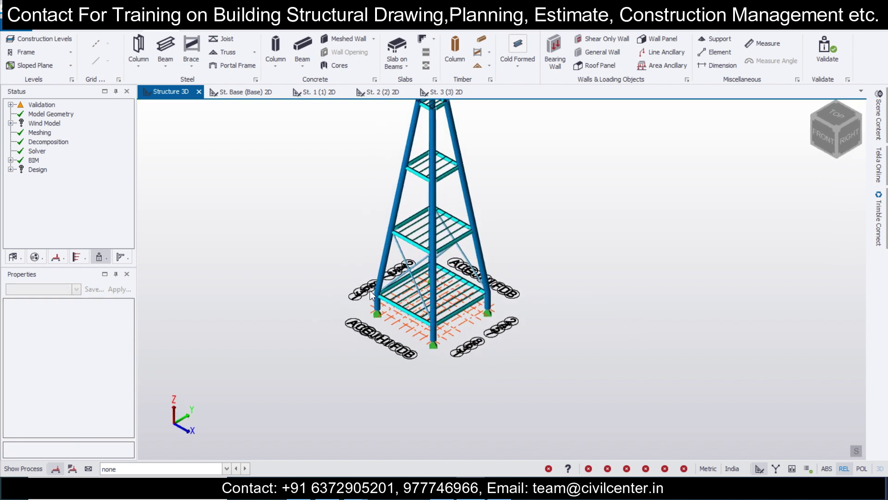
Start a new brace run and add crossing diagonals between upper column points.
mouse_move(414, 295)
scroll(423, 301, up, 5)
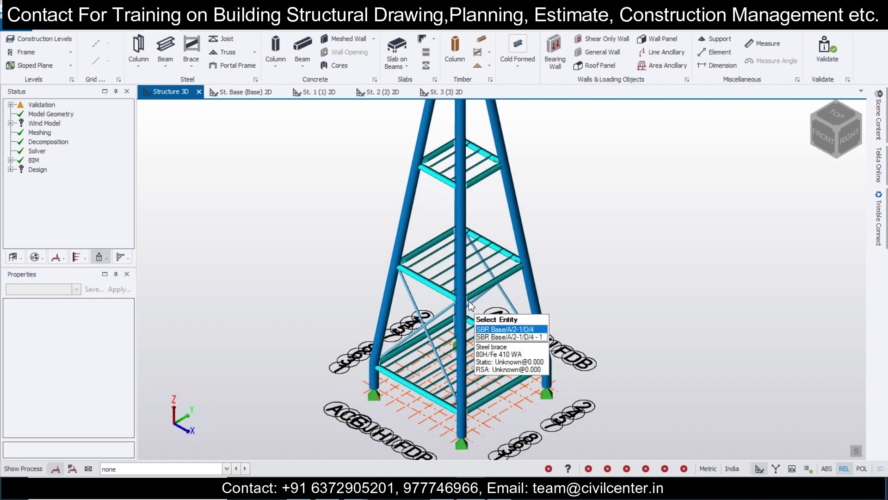
click(195, 65)
click(458, 265)
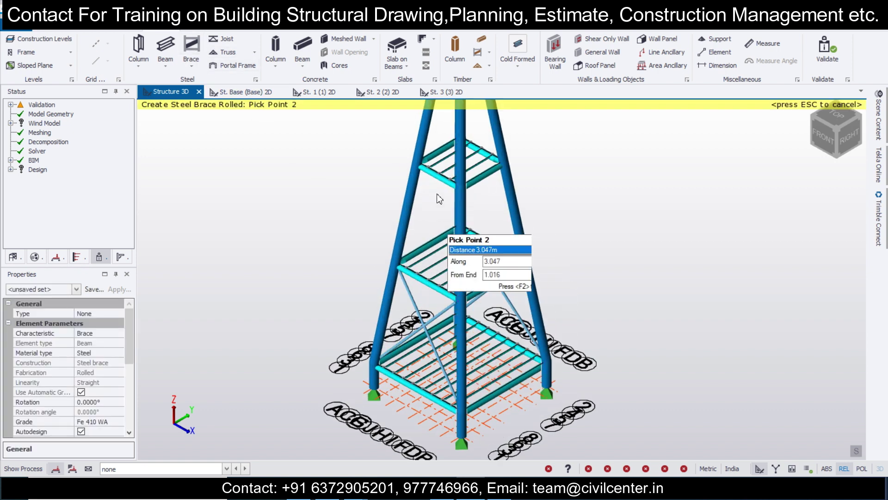
click(419, 172)
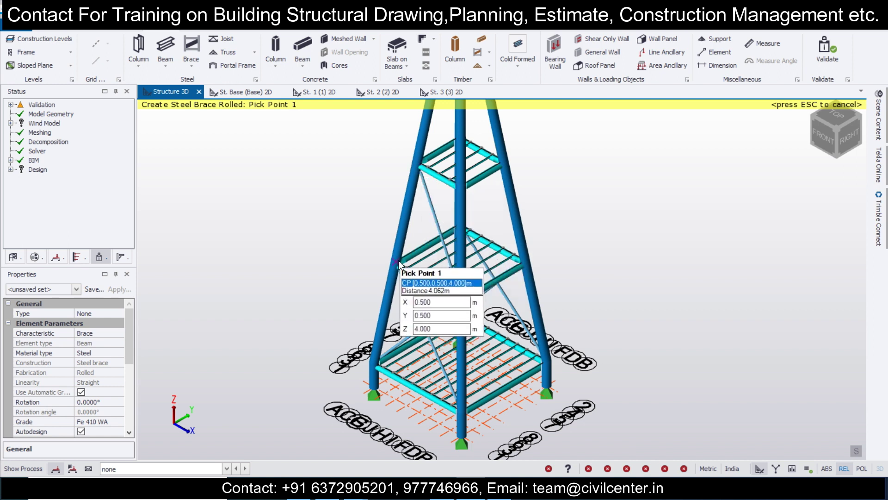
click(398, 262)
click(462, 191)
middle_drag(618, 285, 452, 290)
Add crossing diagonal braces running up to the top corners on the back faces.
click(468, 299)
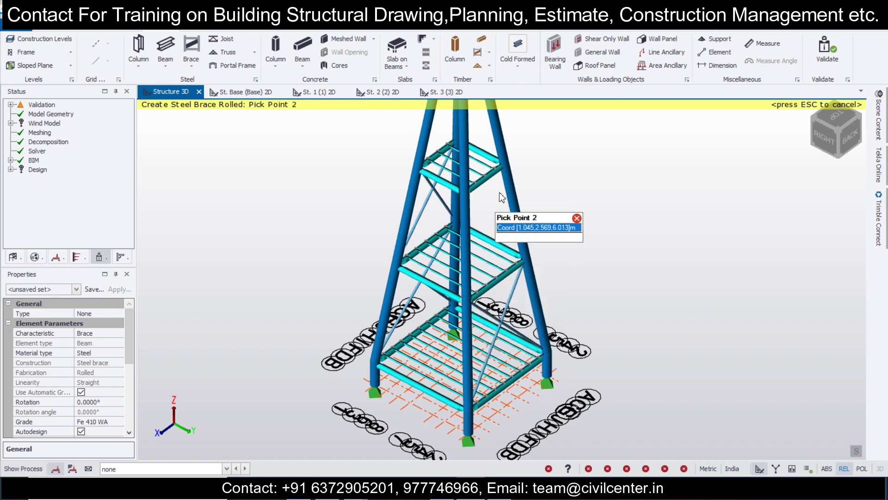
click(504, 170)
click(468, 299)
click(475, 195)
scroll(477, 280, down, 5)
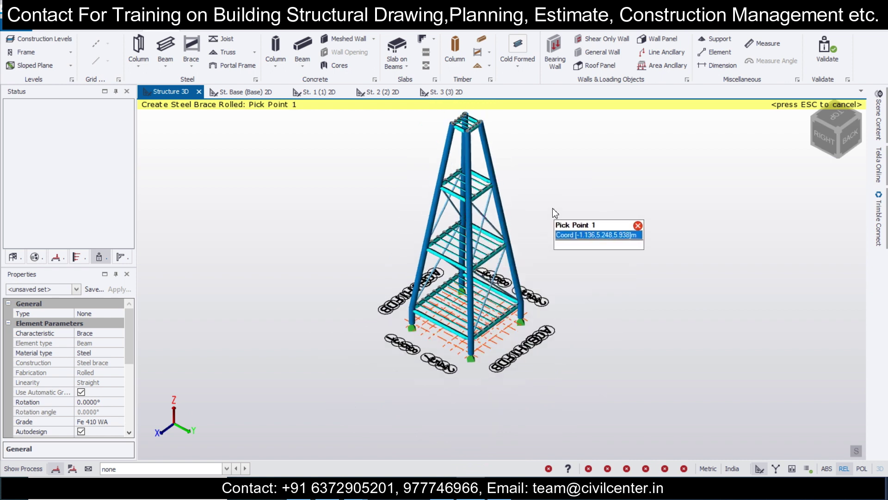
scroll(446, 230, up, 5)
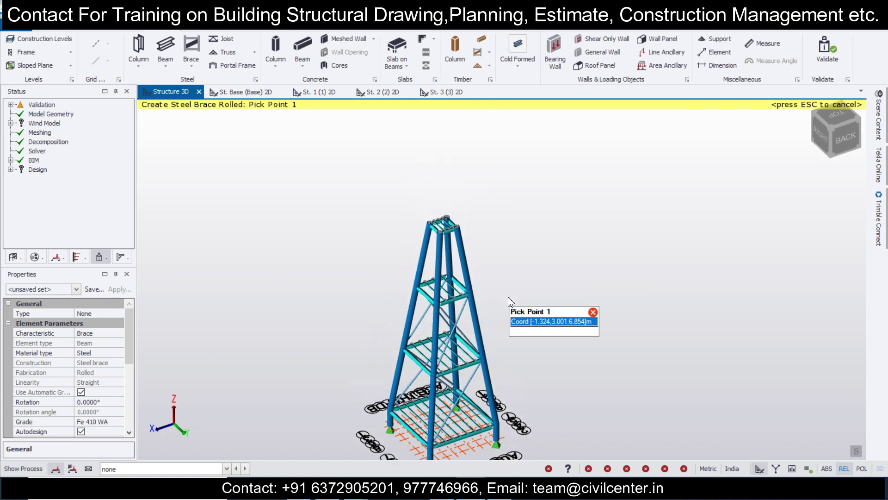
click(379, 302)
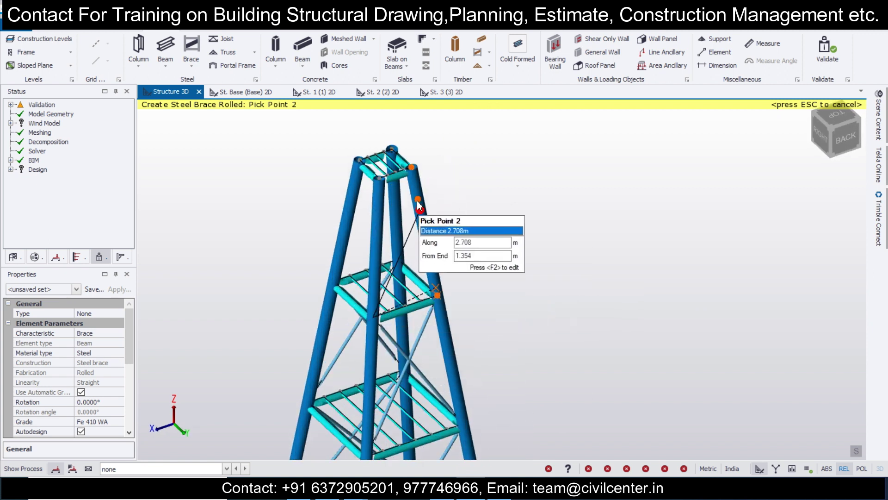
click(415, 175)
click(442, 333)
click(382, 188)
Brace the last face up to the tower top and finish placing braces.
middle_drag(357, 320, 387, 290)
click(324, 308)
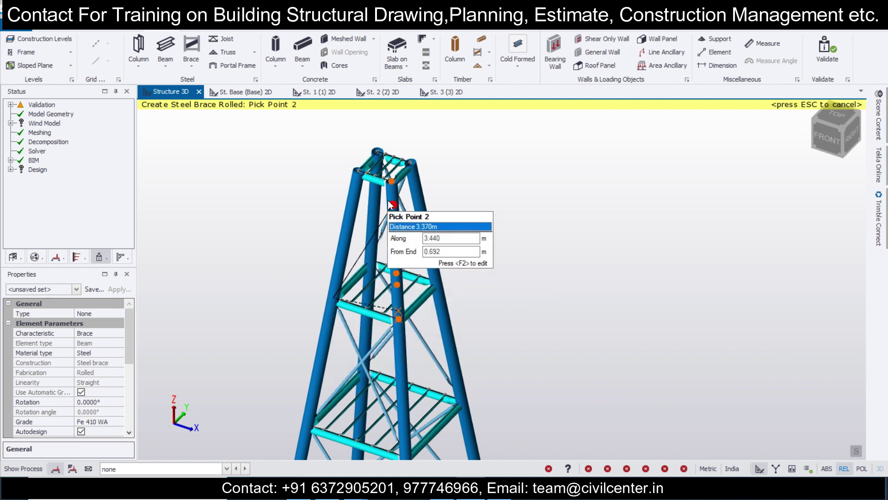
click(388, 200)
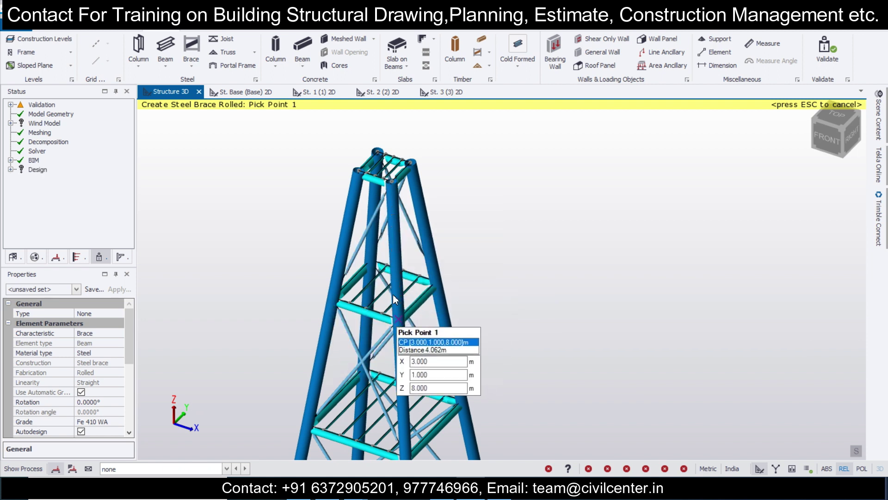
click(393, 294)
click(364, 181)
scroll(571, 315, down, 5)
middle_drag(570, 330, 309, 254)
key(Escape)
middle_drag(475, 342, 498, 373)
Check the model's validation status and view the whole X-braced tower.
click(41, 105)
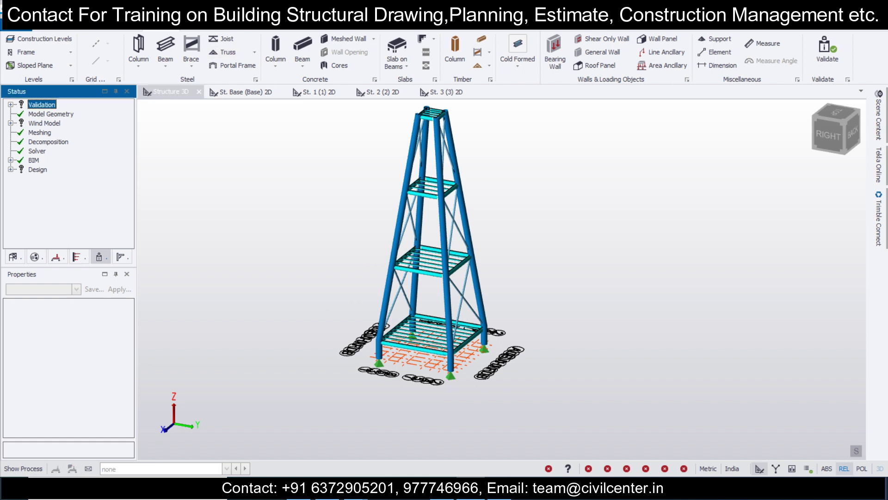
scroll(473, 282, up, 2)
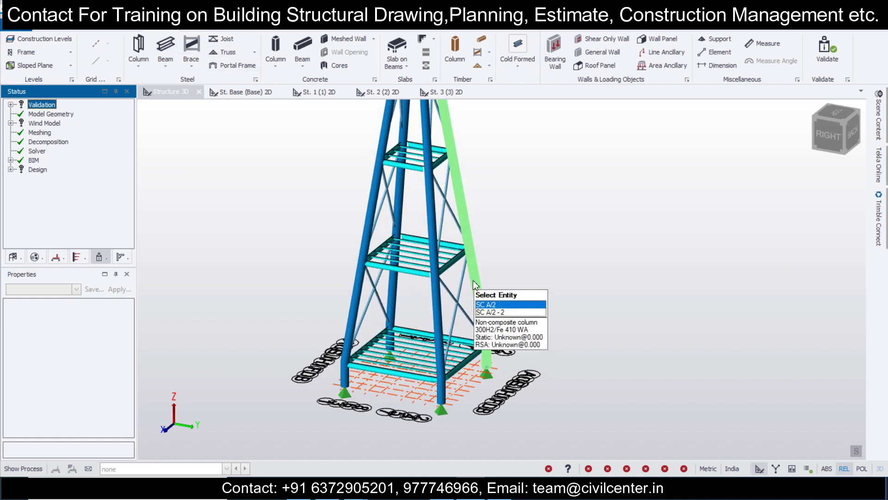
scroll(362, 323, down, 3)
middle_drag(357, 326, 576, 337)
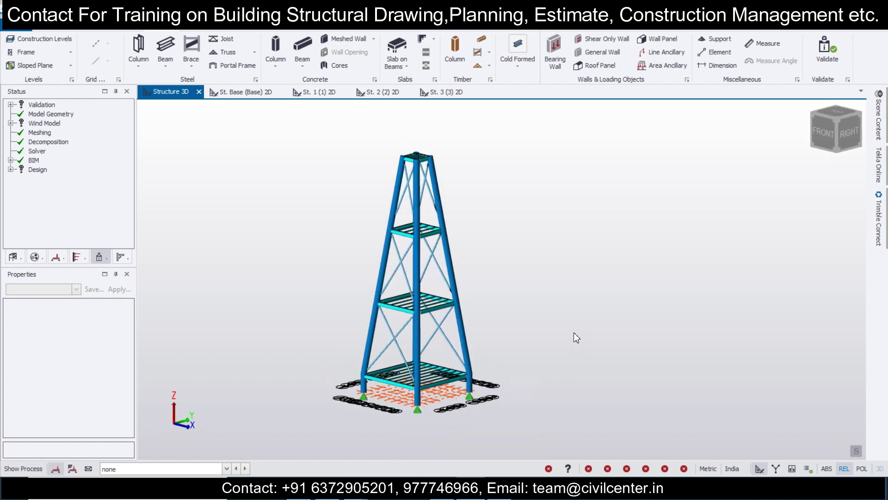
click(241, 31)
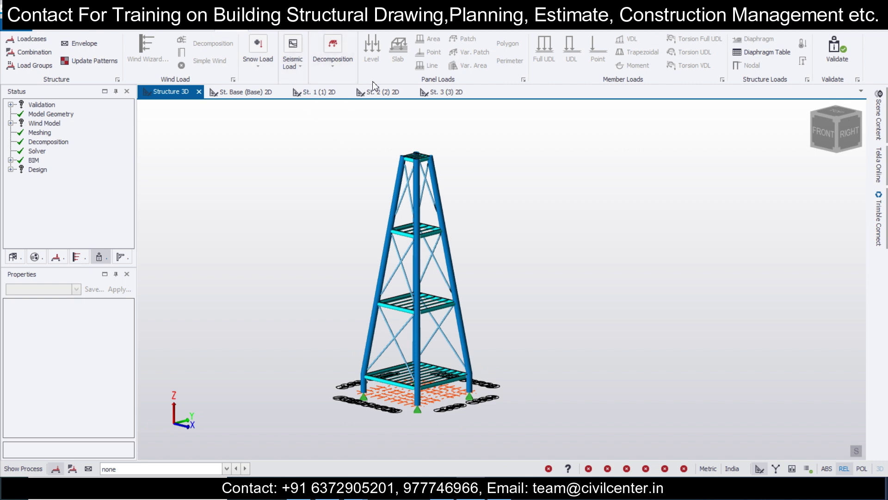
Generate the LS1-1.5D and LS1-1.5D+1.5L+1.5Lr load combinations with the combination generator.
click(34, 52)
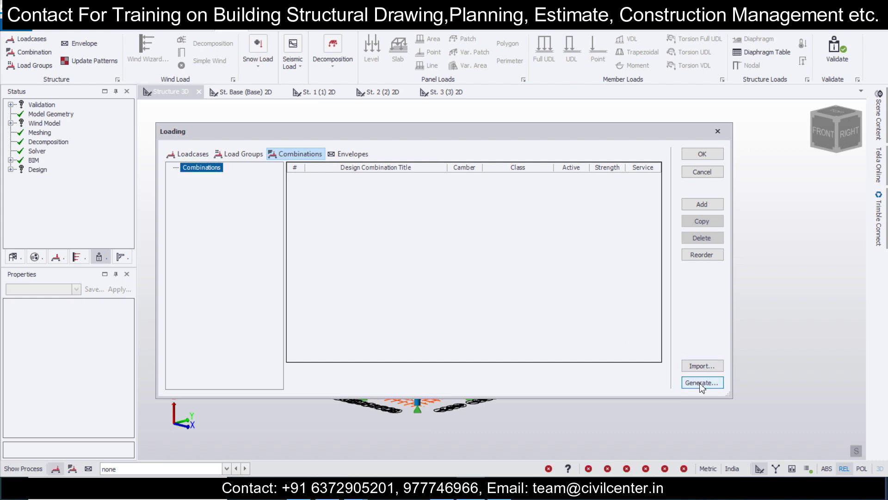
click(702, 383)
click(521, 336)
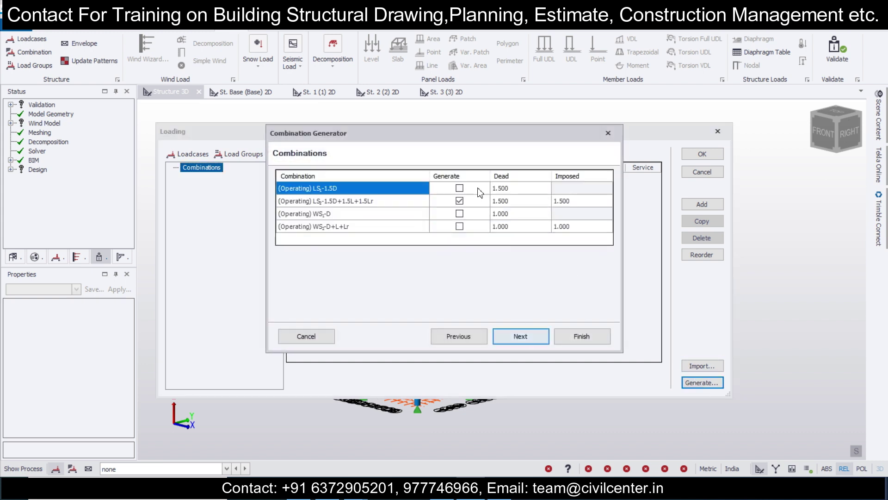
click(459, 188)
click(515, 335)
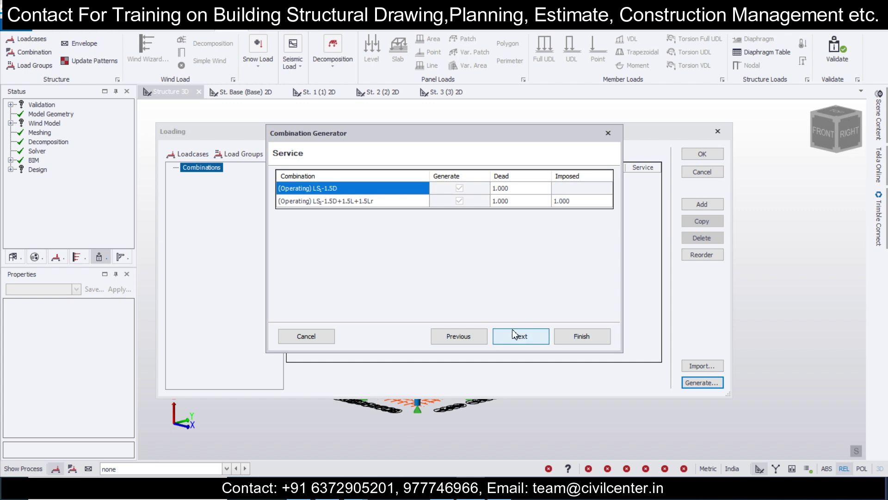
click(520, 337)
click(559, 336)
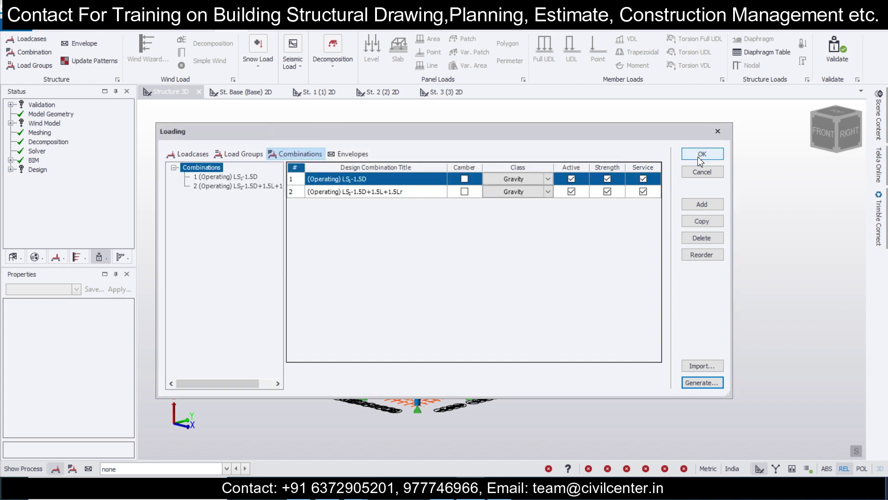
click(701, 154)
click(320, 25)
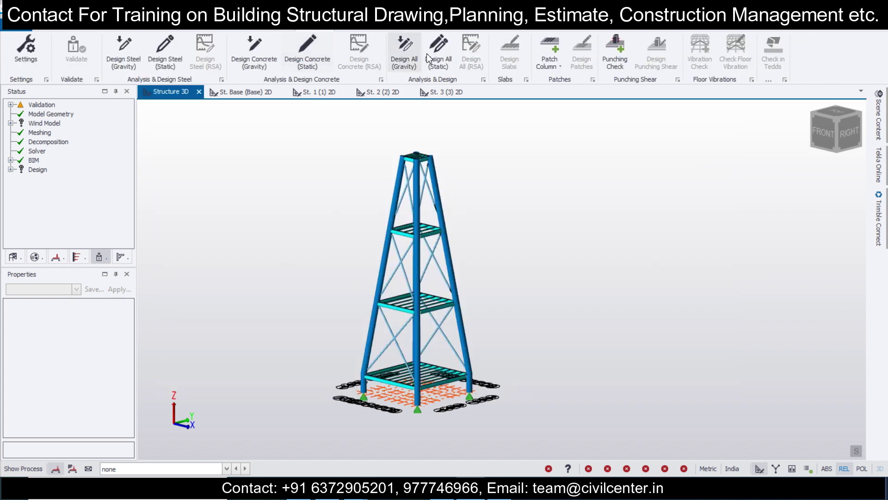
Run Design All (Static) and inspect column SC B/2, passing at 0.977.
click(440, 48)
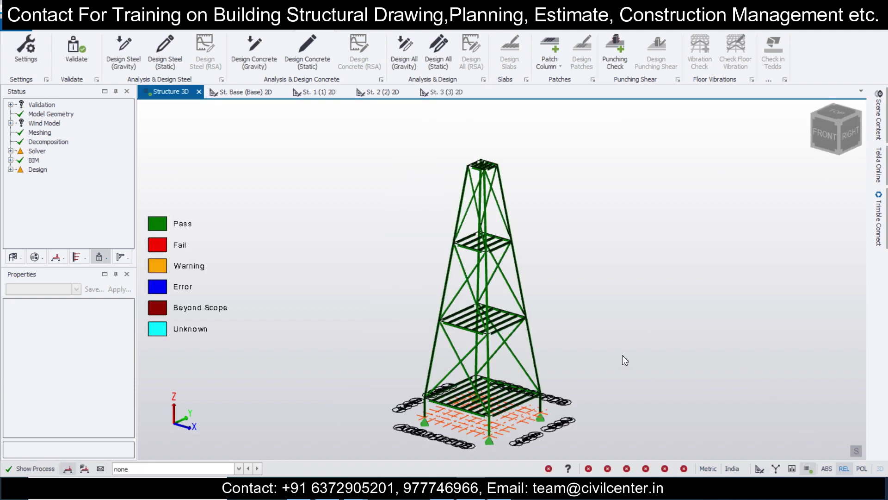
scroll(594, 345, up, 3)
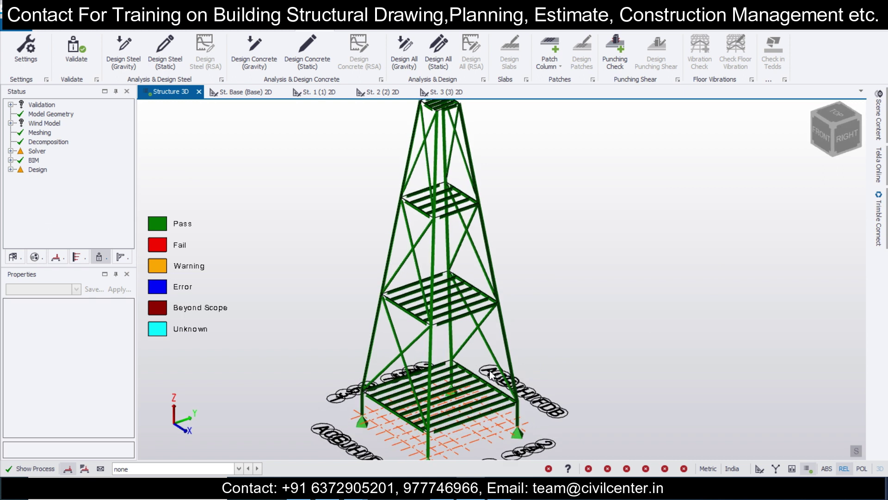
scroll(495, 340, up, 4)
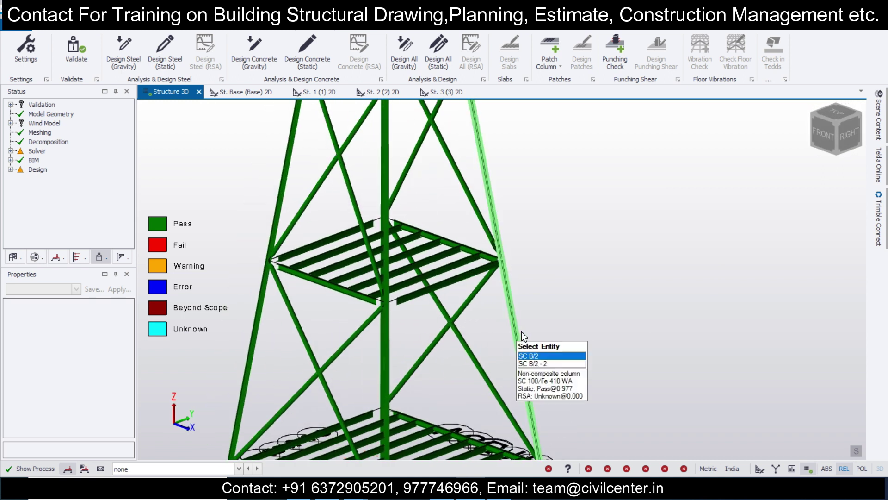
click(518, 338)
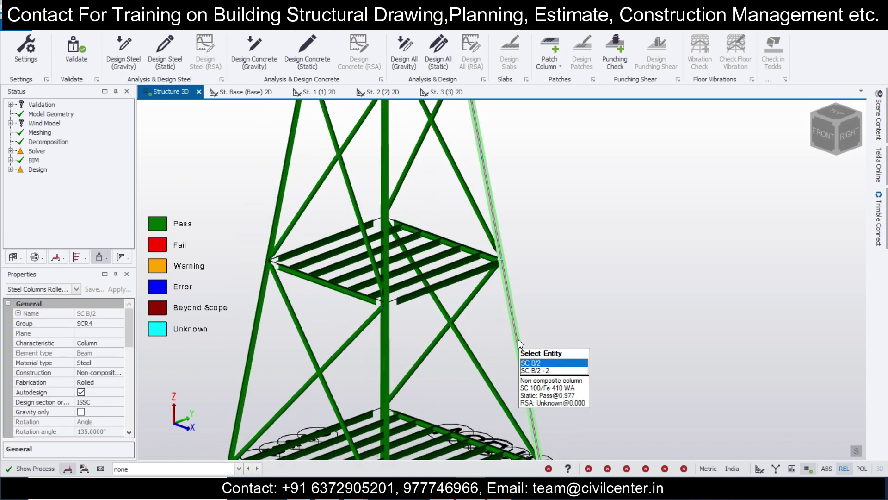
click(517, 338)
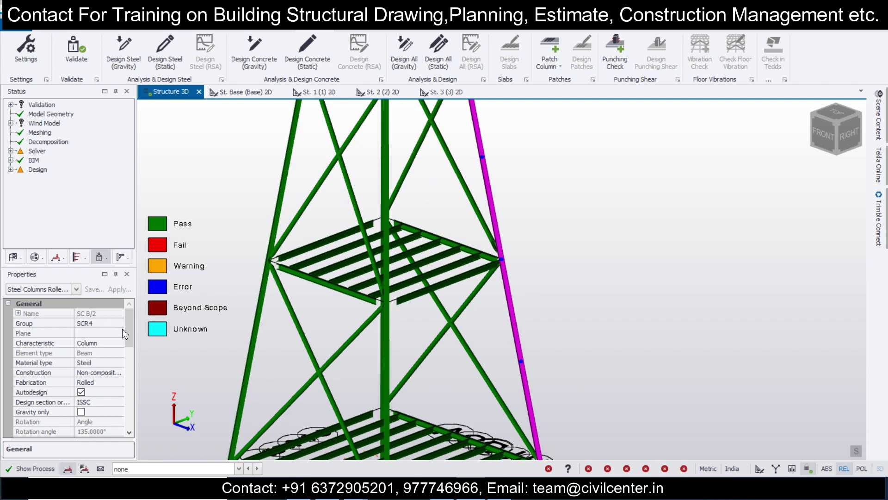
mouse_move(126, 324)
mouse_down()
mouse_move(127, 372)
mouse_move(124, 335)
mouse_up()
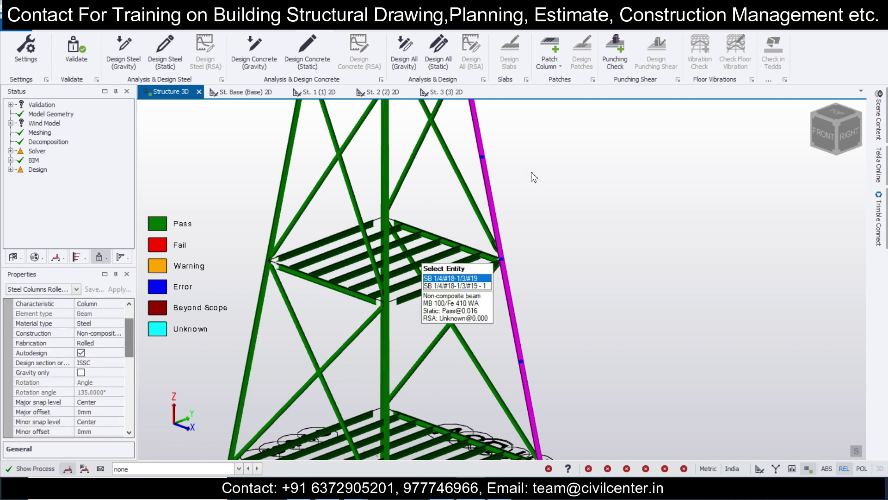
scroll(512, 195, down, 4)
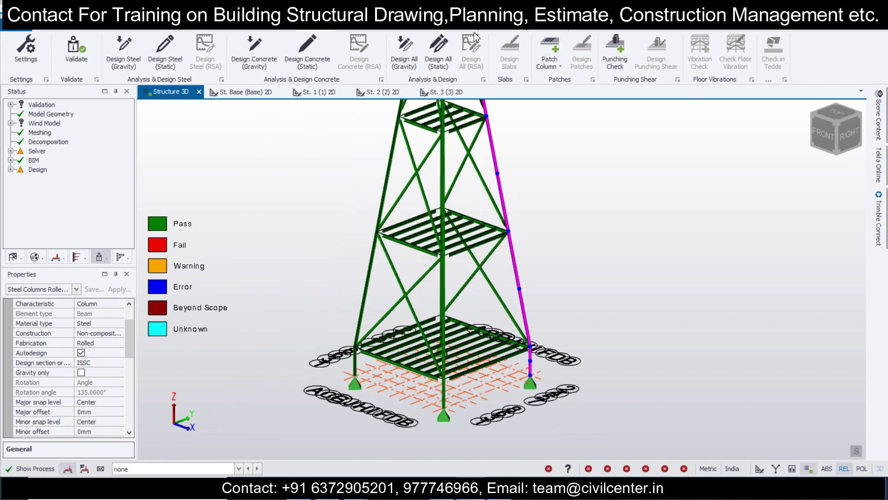
click(418, 30)
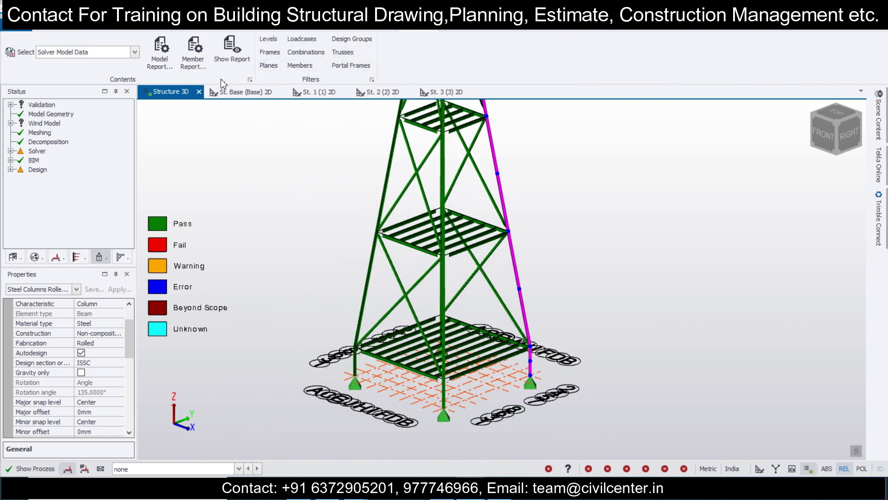
Show the Material Listing report and export it to Excel despite out-of-date results.
click(124, 56)
click(106, 92)
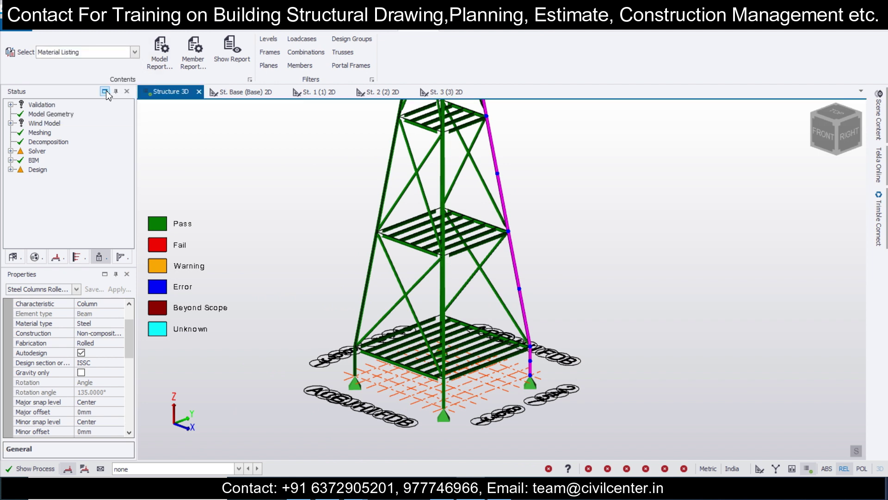
click(244, 60)
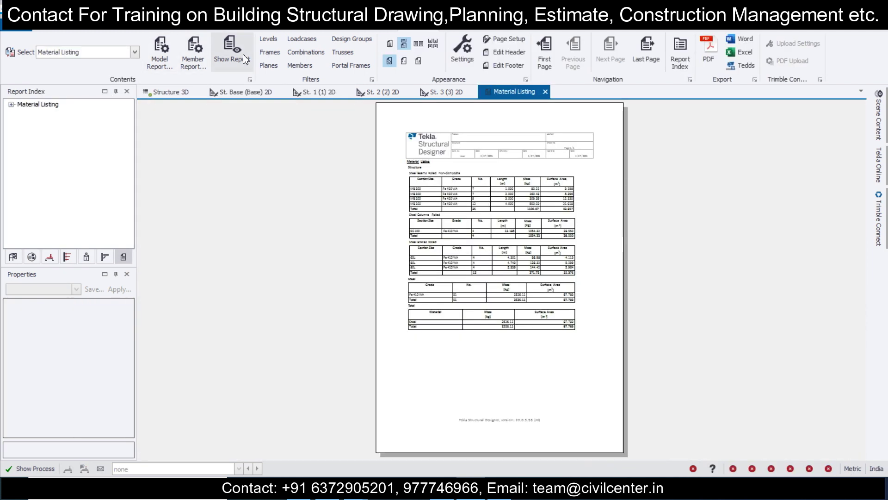
click(738, 53)
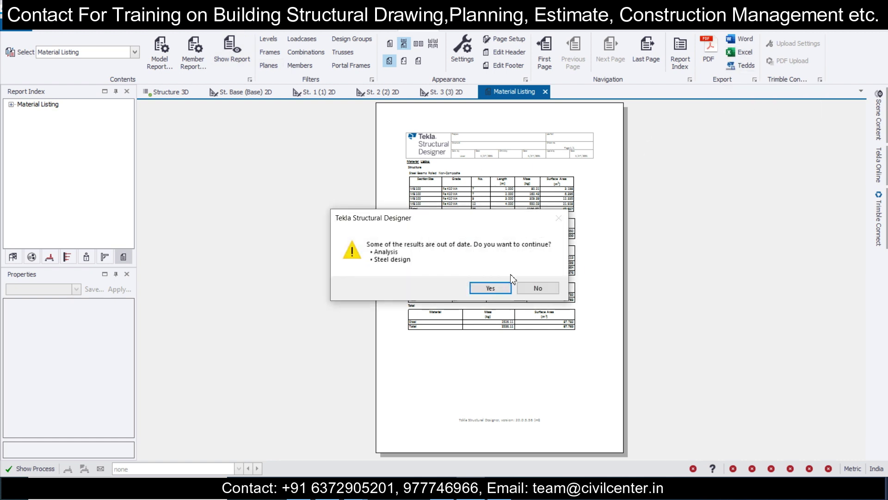
click(508, 289)
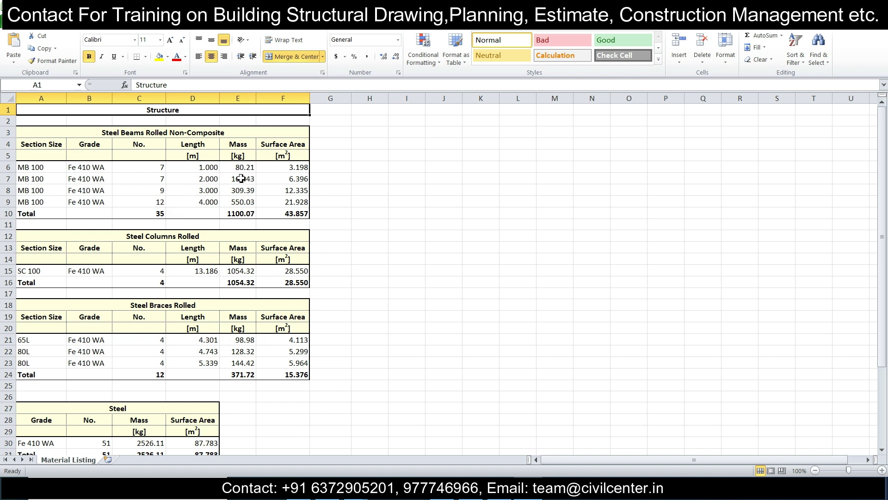
Check the Excel totals: beams 1100.07 kg, columns 1054.32 kg, braces 371.72 kg.
scroll(194, 285, down, 1)
scroll(159, 301, down, 2)
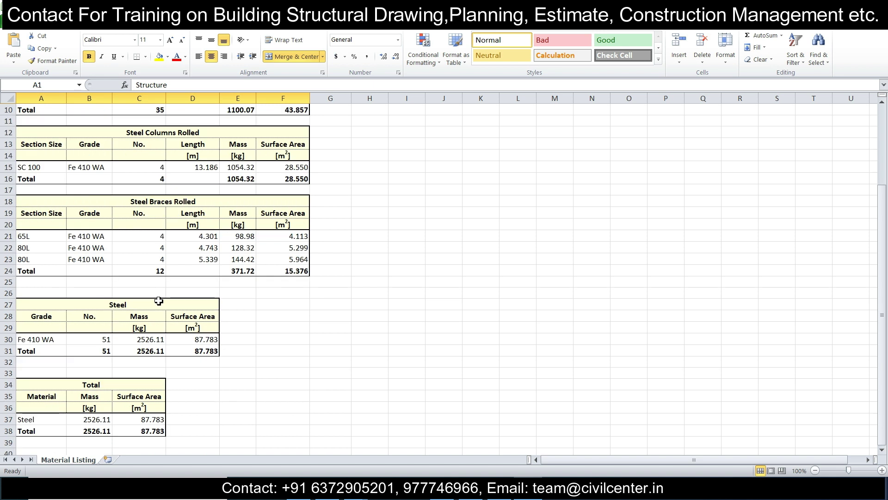
scroll(123, 316, down, 2)
scroll(203, 284, up, 5)
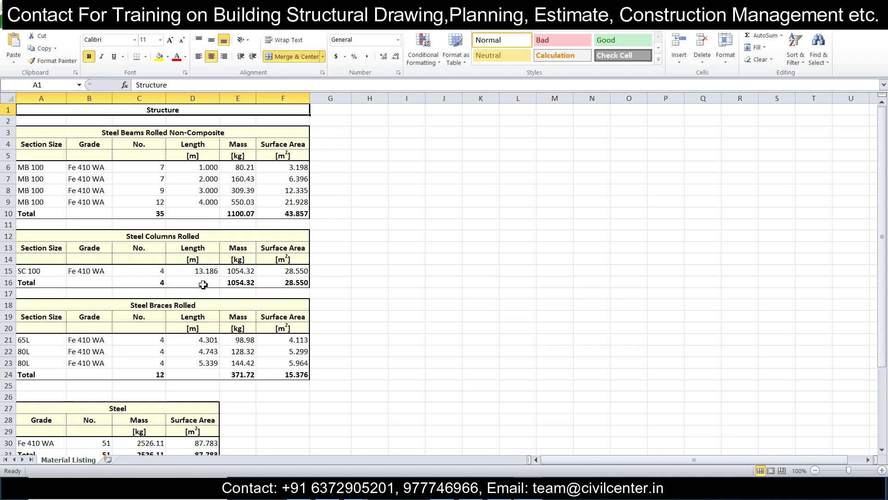
key(alt+Tab)
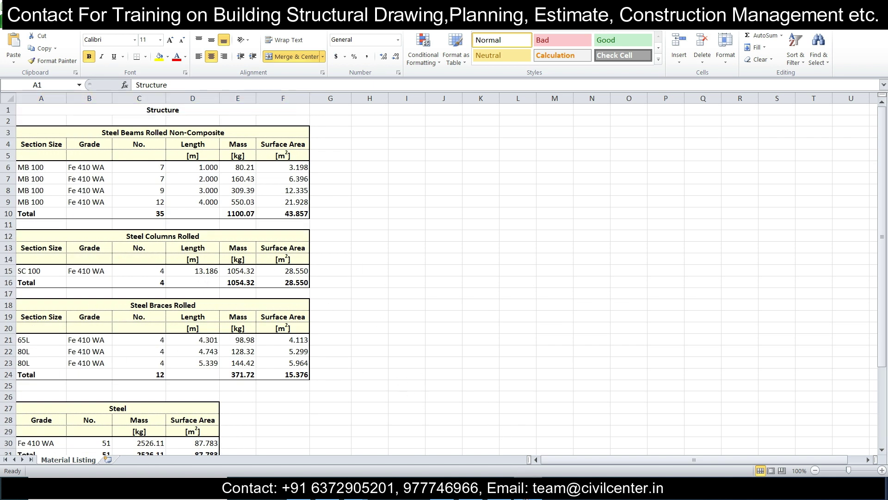
click(184, 96)
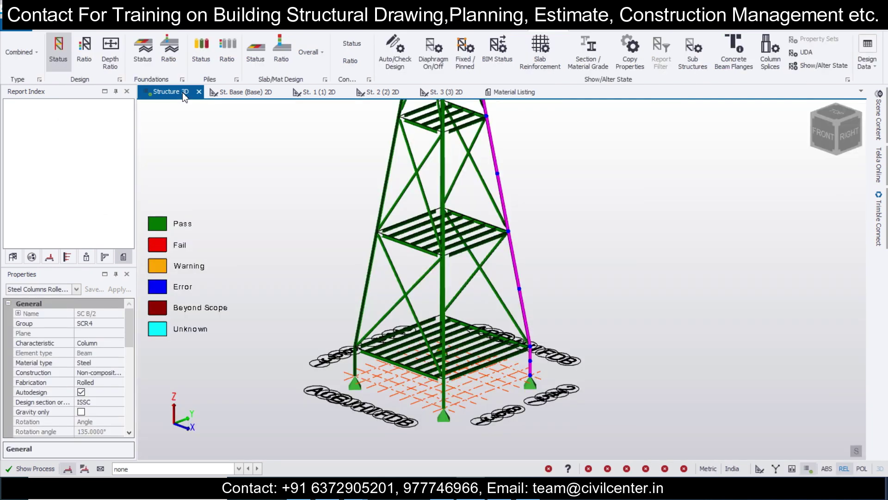
scroll(382, 327, up, 3)
middle_drag(383, 327, 388, 269)
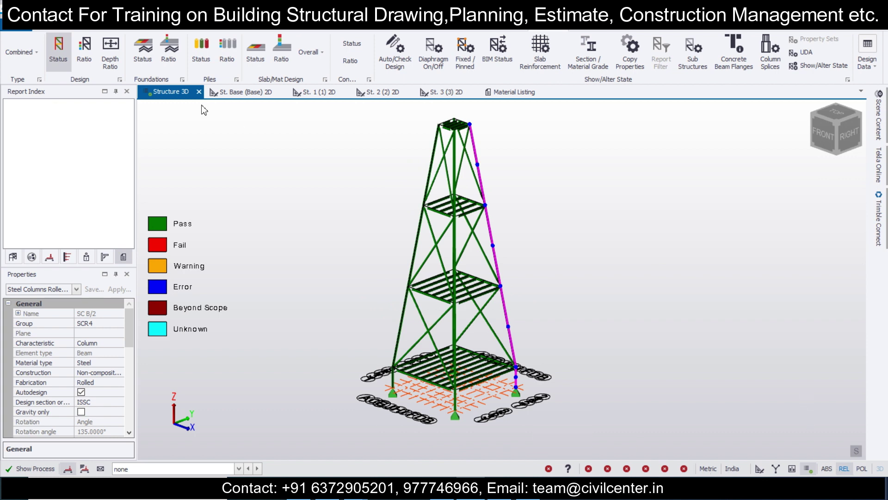
key(Escape)
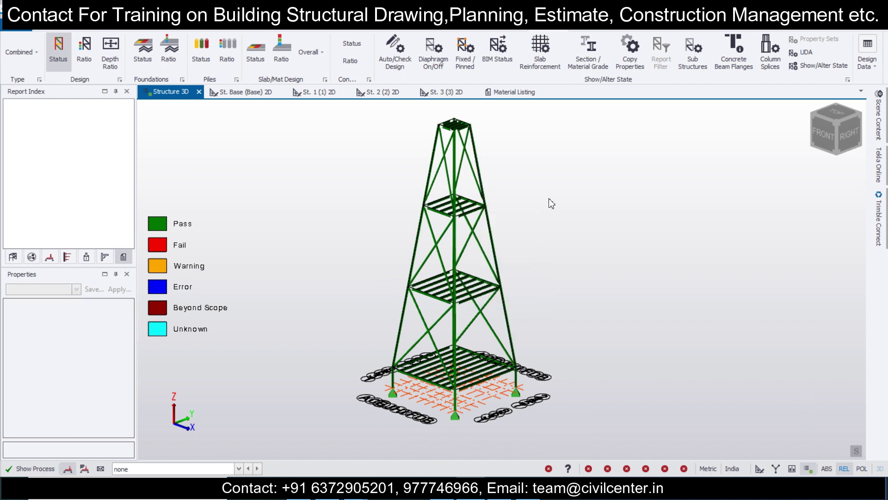
scroll(556, 218, up, 2)
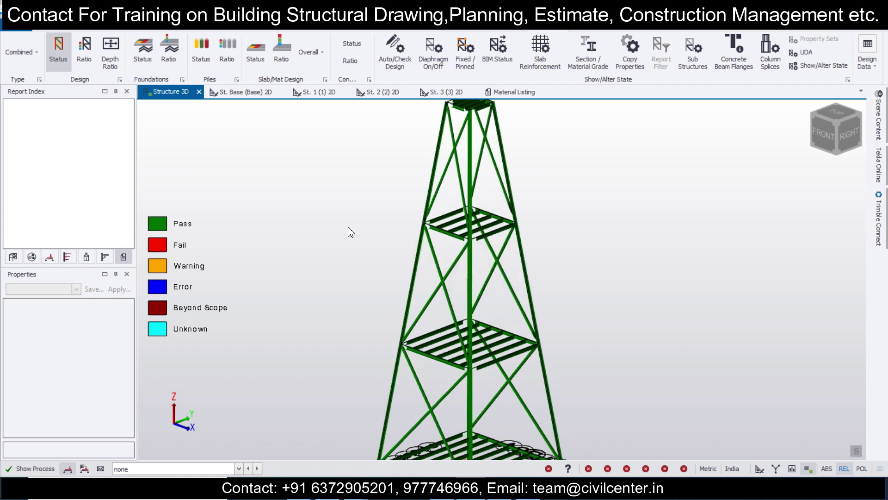